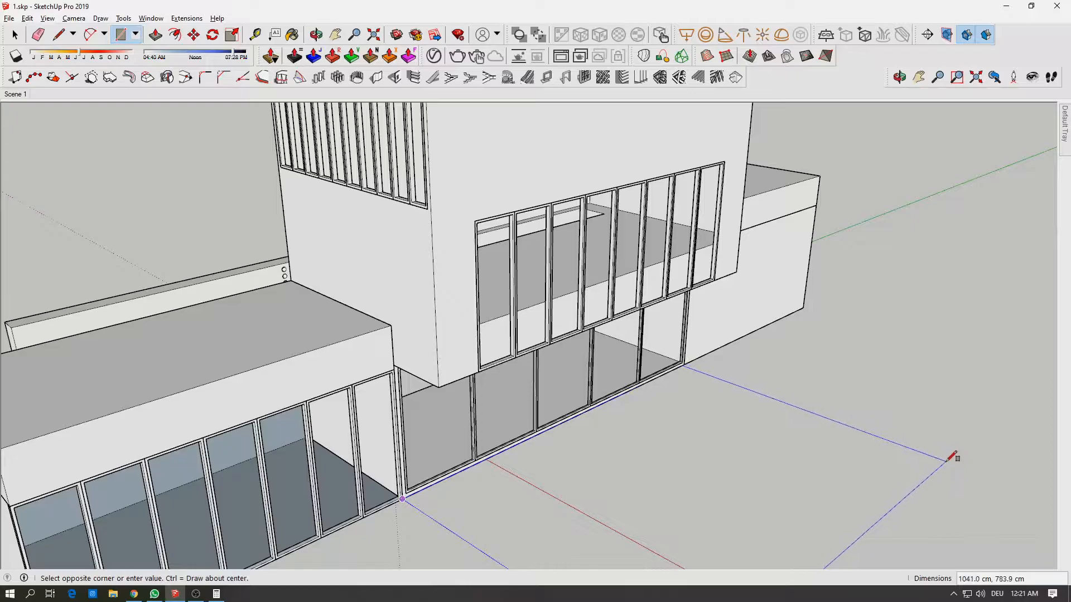
# - Draw a ground rectangle in front of the ground-floor glazing and split it with a line from the glazing's far corner to the outer edge
pyautogui.click(1027, 447)
pyautogui.moveTo(937, 424); pyautogui.dragTo(563, 322, button='middle')
pyautogui.press('l')
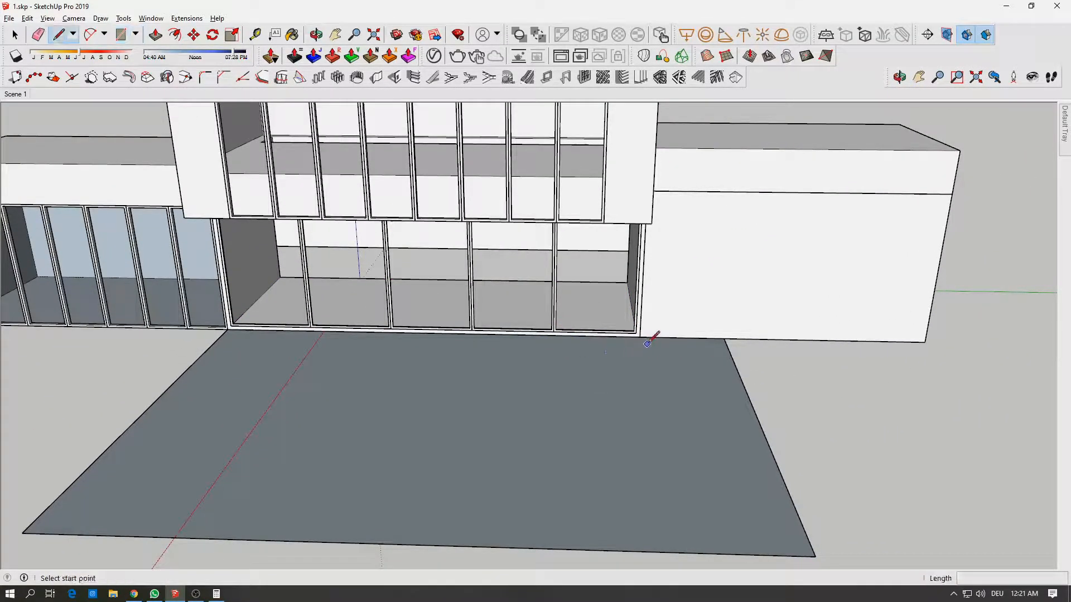
pyautogui.click(639, 337)
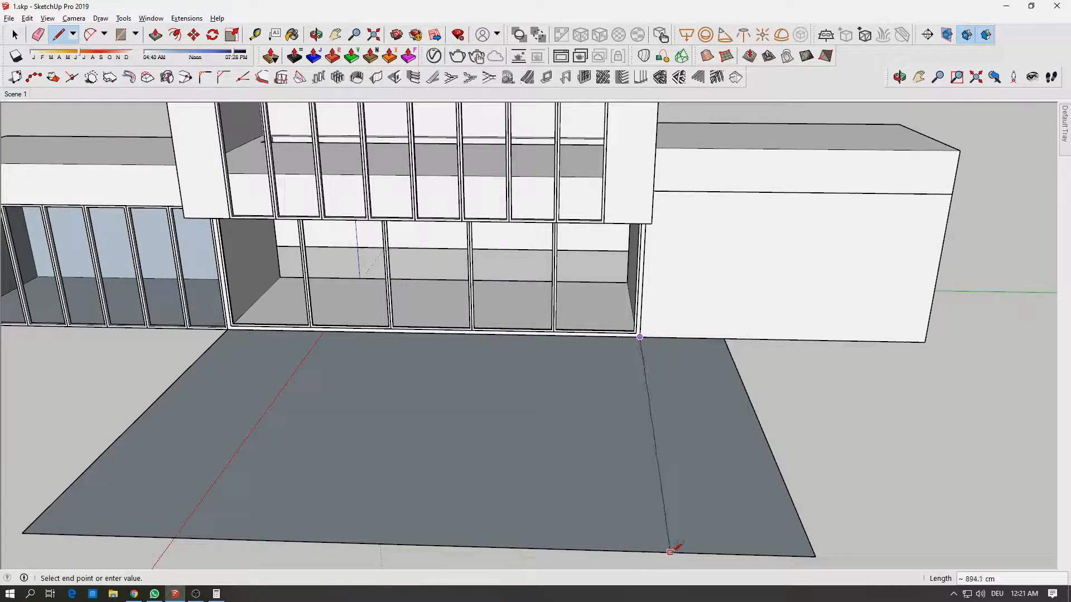
pyautogui.click(690, 552)
# - Delete the surplus strip beyond the glazing's corner and redraw the missing side edge to restore the terrace face
pyautogui.press('space')
pyautogui.click(735, 524)
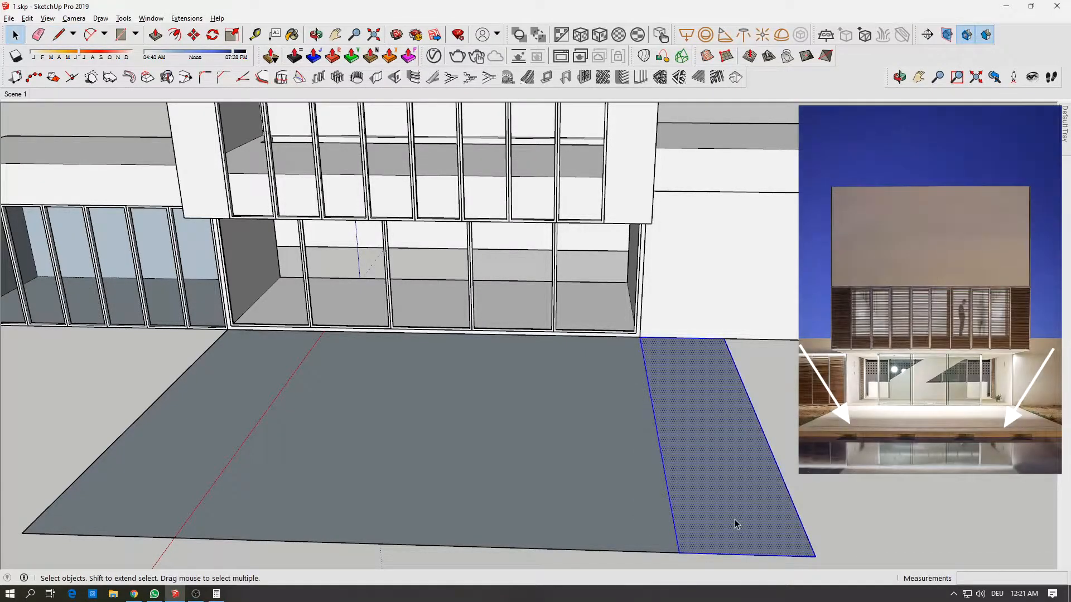
pyautogui.press('Delete')
pyautogui.press('l')
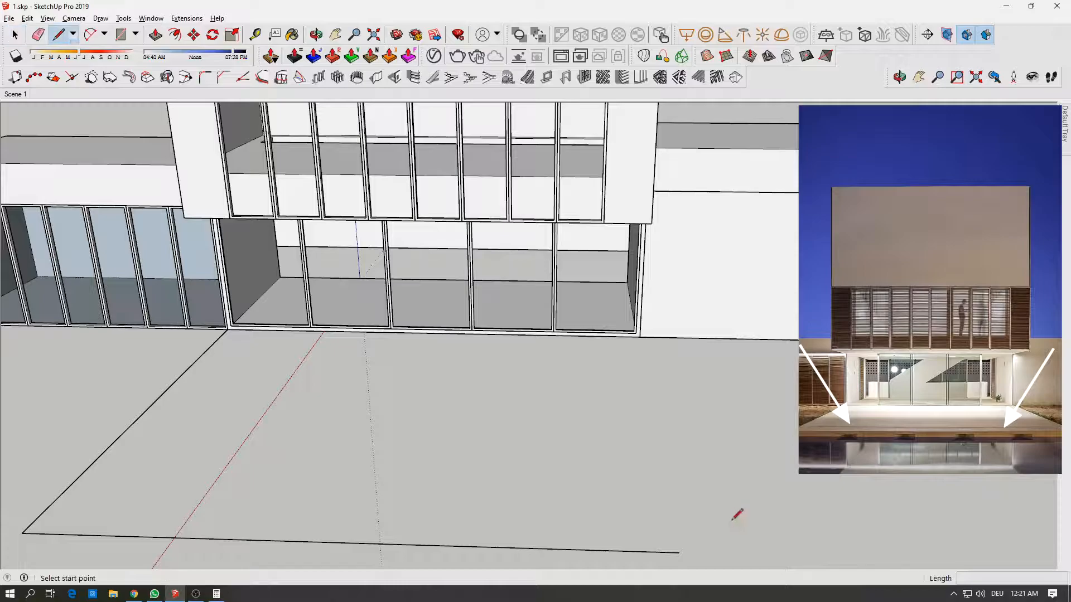
pyautogui.click(679, 552)
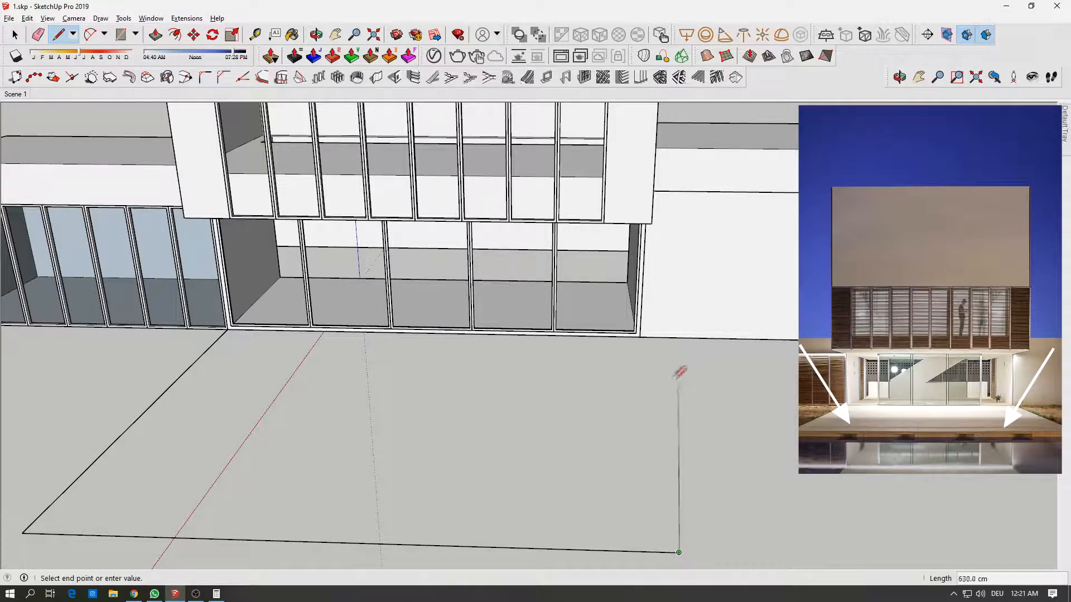
pyautogui.click(641, 335)
# - Make the terrace face a group and open that group for editing
pyautogui.moveTo(490, 426); pyautogui.dragTo(576, 349, button='middle')
pyautogui.press('space')
pyautogui.rightClick(578, 347)
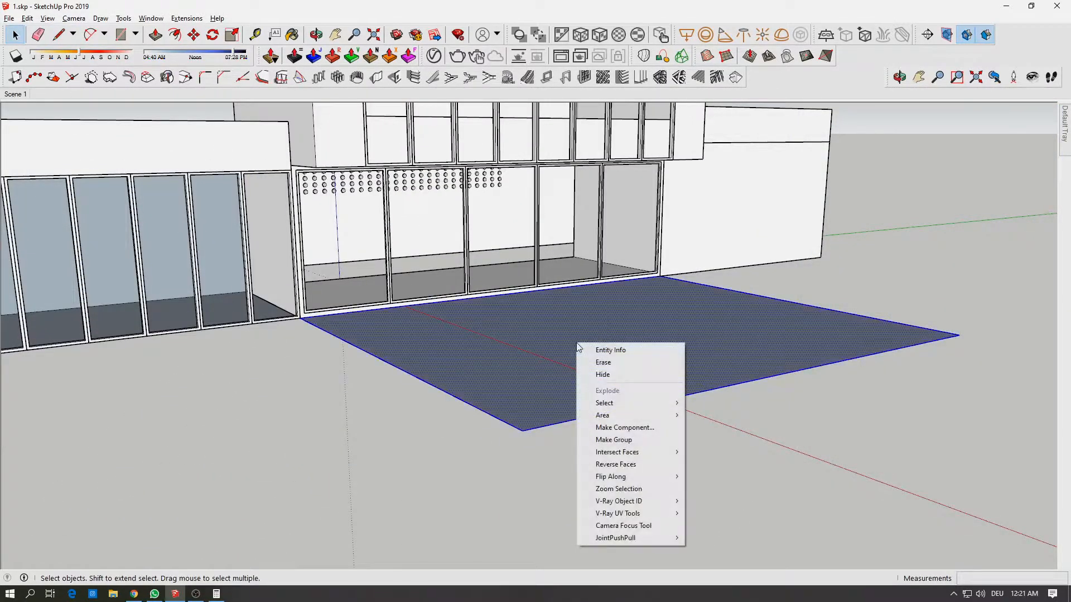
pyautogui.click(613, 440)
pyautogui.doubleClick(562, 365)
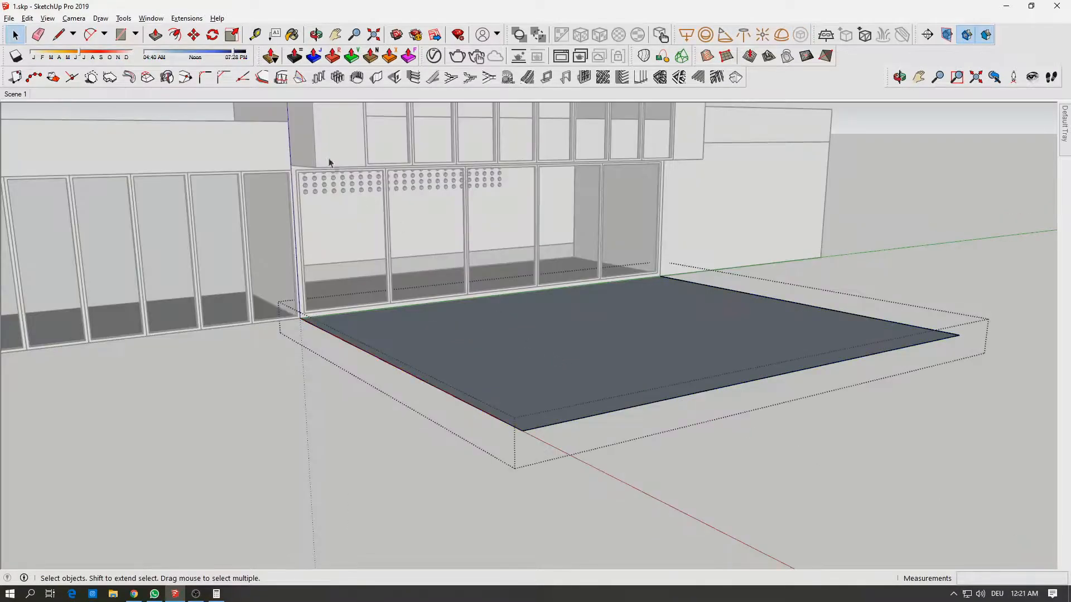
# - Extrude the terrace face upward with Push/Pull, then lower its top to leave a thin slab just above the ground
pyautogui.click(156, 35)
pyautogui.click(438, 296)
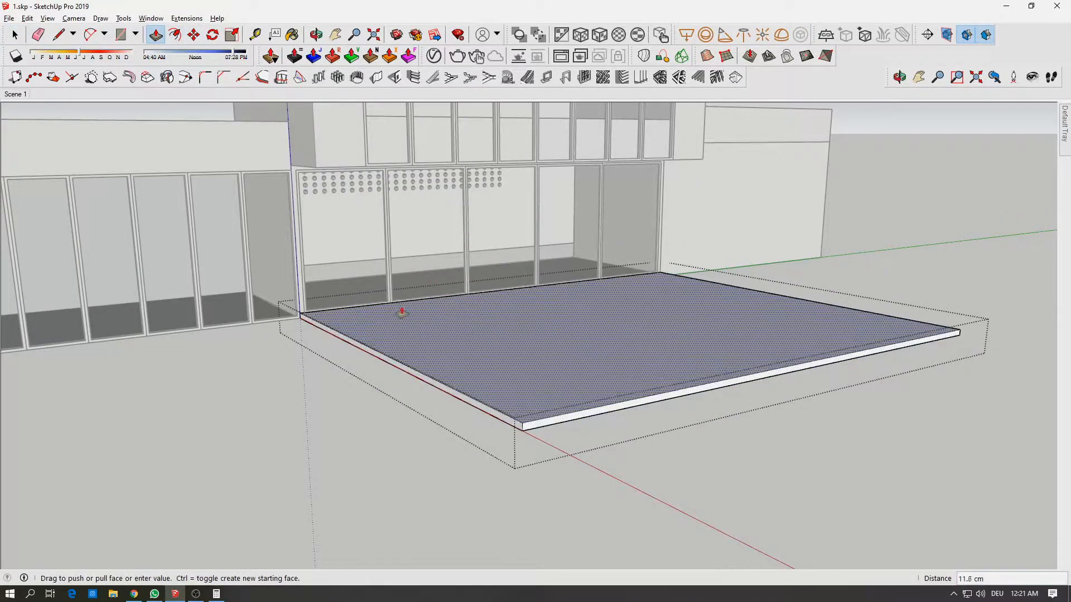
pyautogui.moveTo(332, 306); pyautogui.dragTo(353, 352, button='middle')
pyautogui.scroll(5, 313, 364)
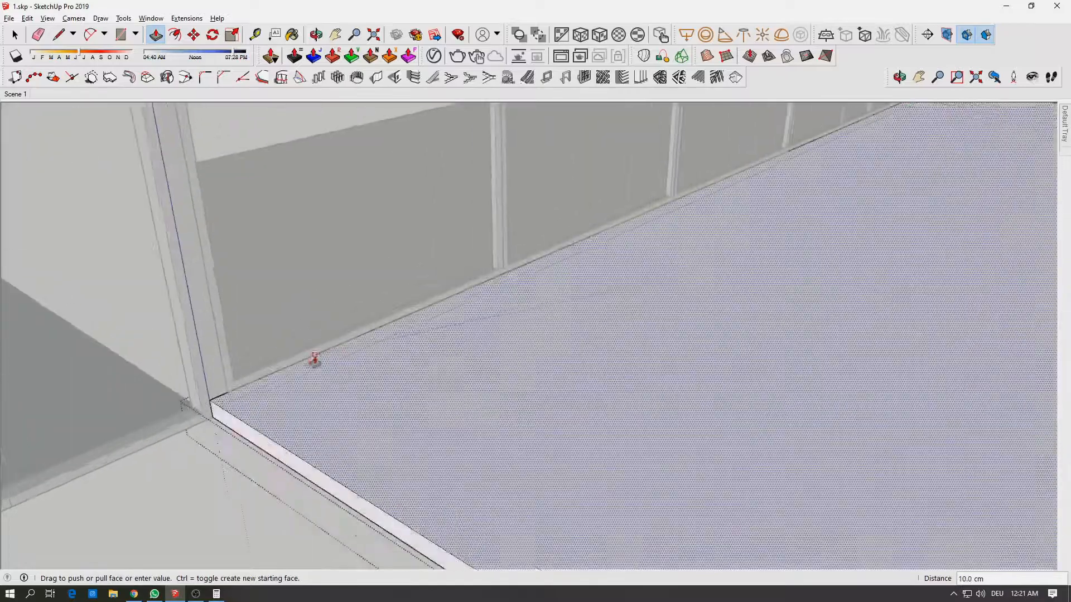
pyautogui.scroll(-5, 438, 292)
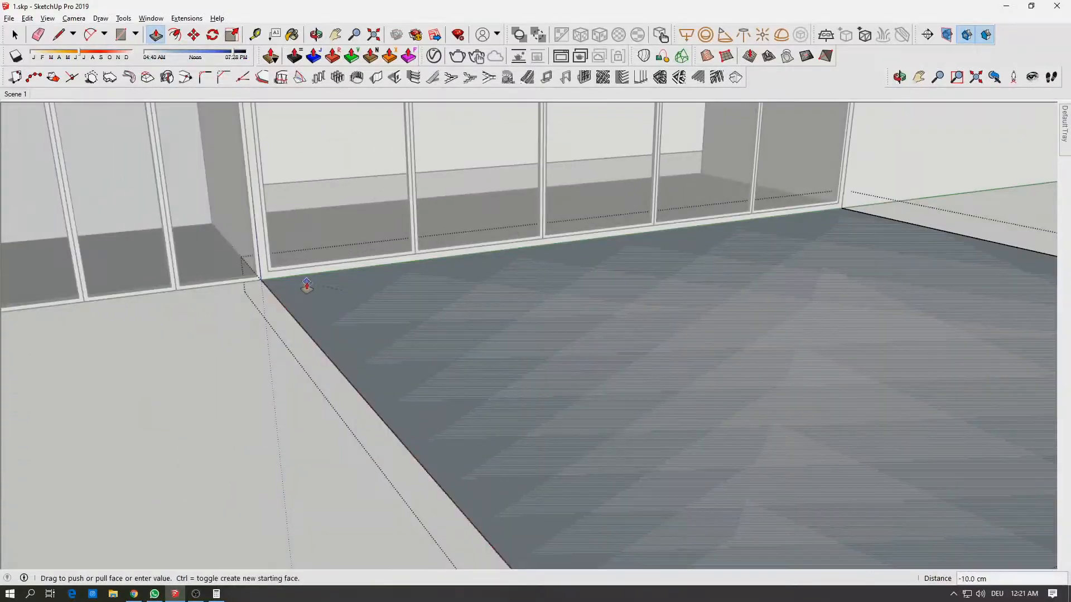
pyautogui.scroll(5, 287, 279)
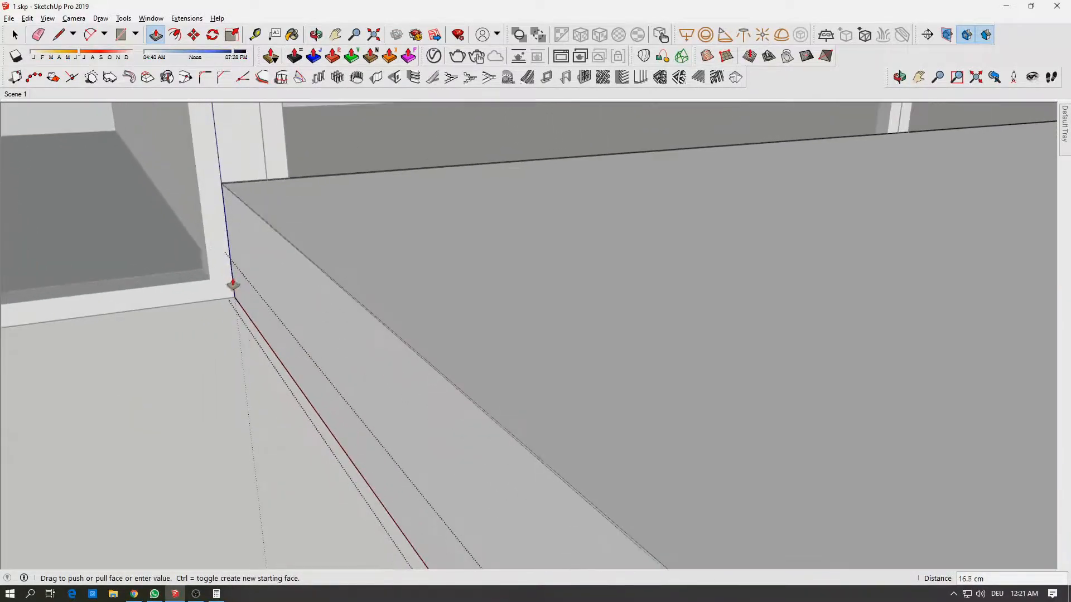
pyautogui.click(306, 304)
pyautogui.click(305, 285)
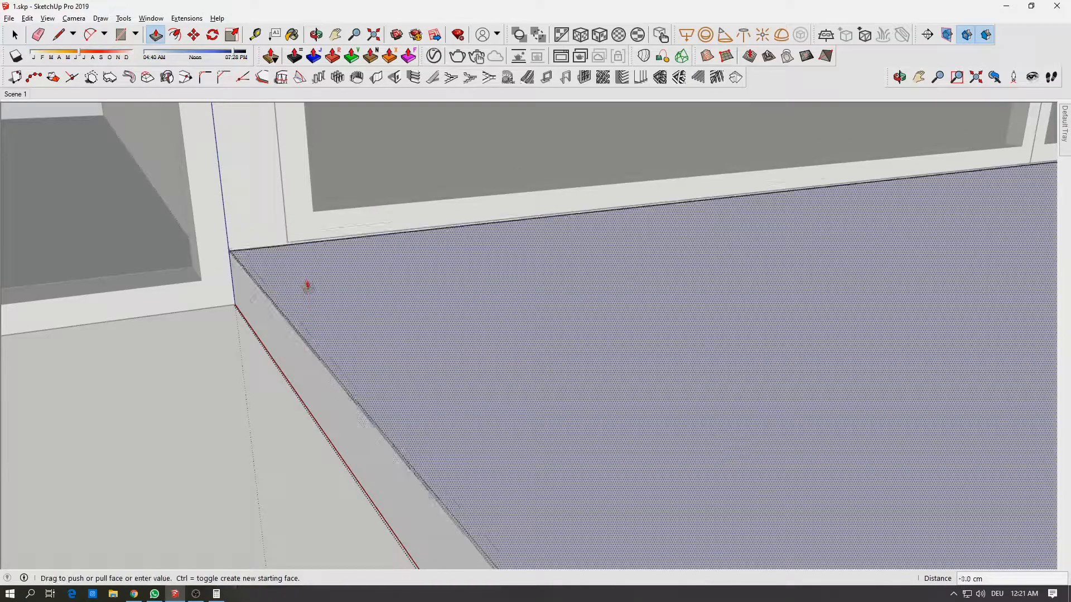
pyautogui.click(320, 329)
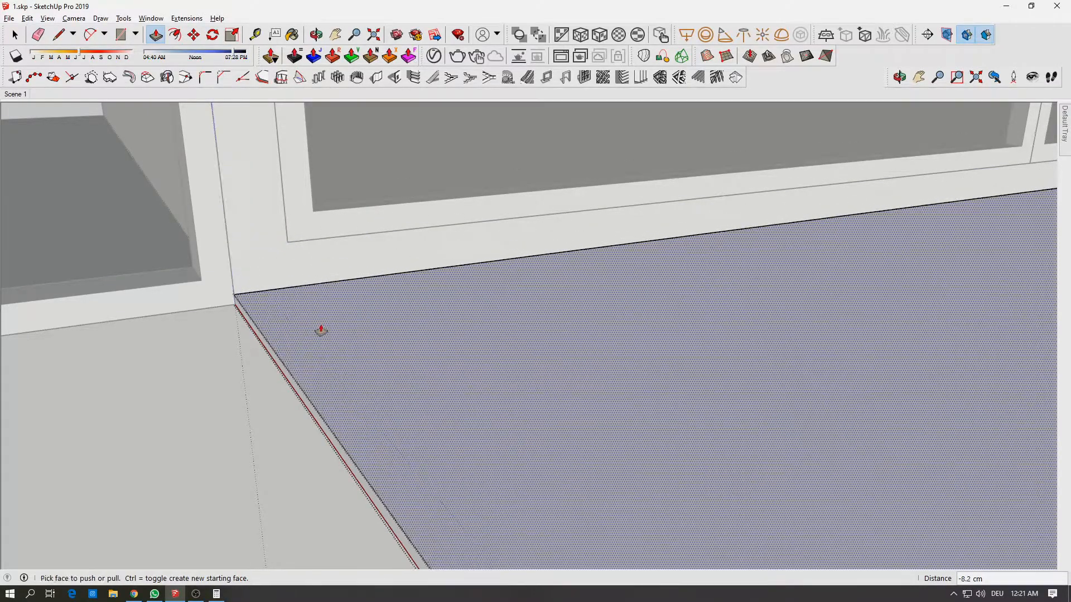
# - Draw a vertical line about 8.2 cm long from the glazing frame's lower corner down to the terrace's top edge
pyautogui.press('space')
pyautogui.press('l')
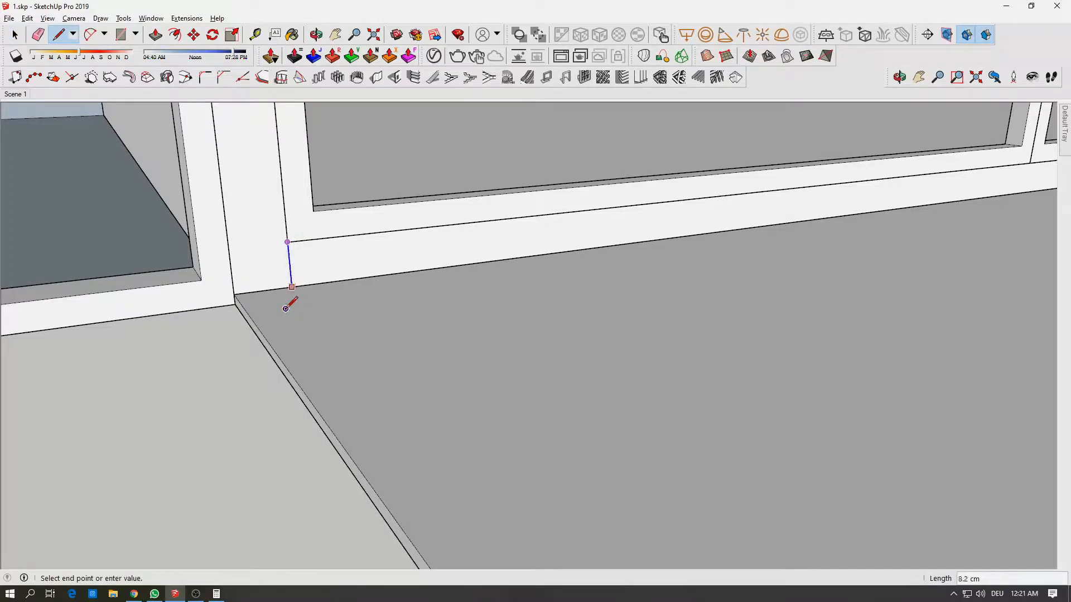
pyautogui.moveTo(286, 282); pyautogui.dragTo(303, 187, button='middle')
pyautogui.moveTo(302, 255); pyautogui.dragTo(308, 330, button='middle')
# - Raise the terrace slab's top face about 4 cm, partway up the vertical line below the glazing frame
pyautogui.press('space')
pyautogui.click(155, 35)
pyautogui.click(327, 312)
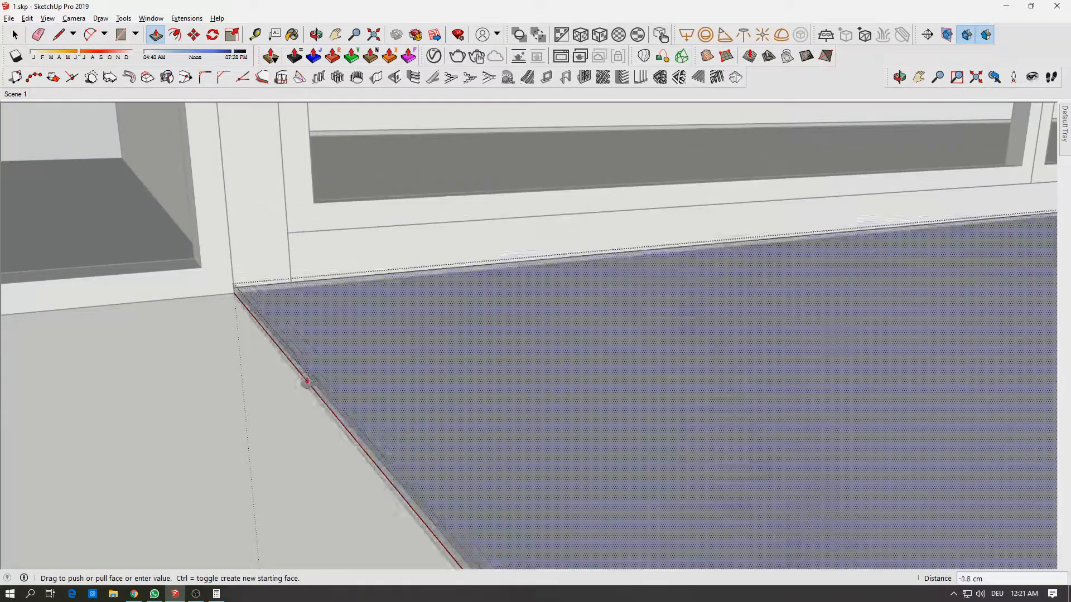
pyautogui.click(304, 327)
pyautogui.click(297, 283)
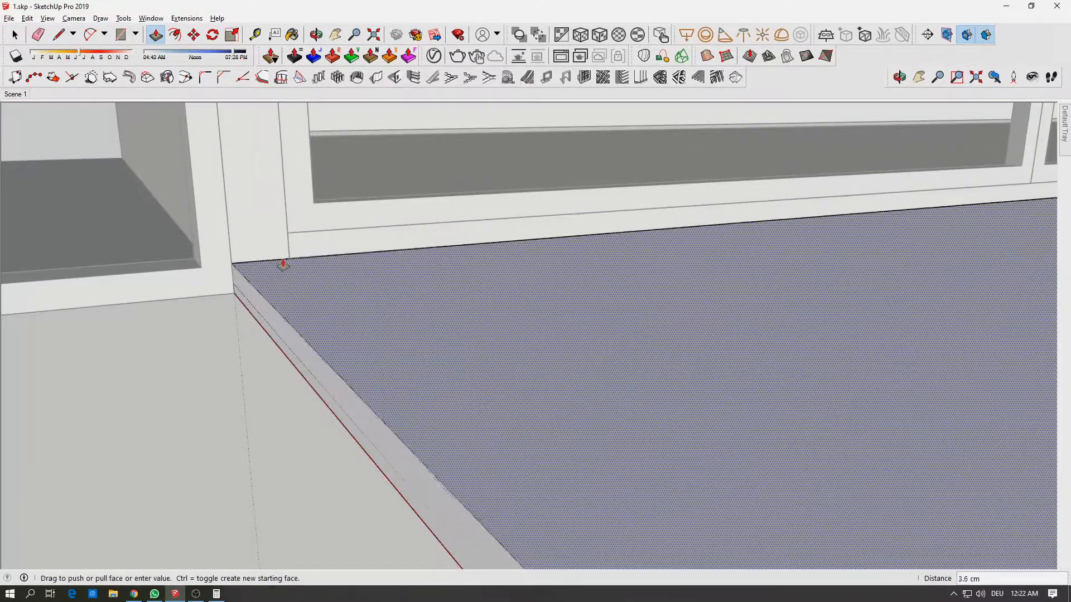
pyautogui.click(287, 260)
pyautogui.moveTo(359, 299); pyautogui.dragTo(342, 379, button='middle')
pyautogui.press('space')
# - Push the terrace slab's outer front face back toward the house to shorten the terrace
pyautogui.moveTo(296, 325); pyautogui.dragTo(244, 310, button='middle')
pyautogui.scroll(4, 247, 297)
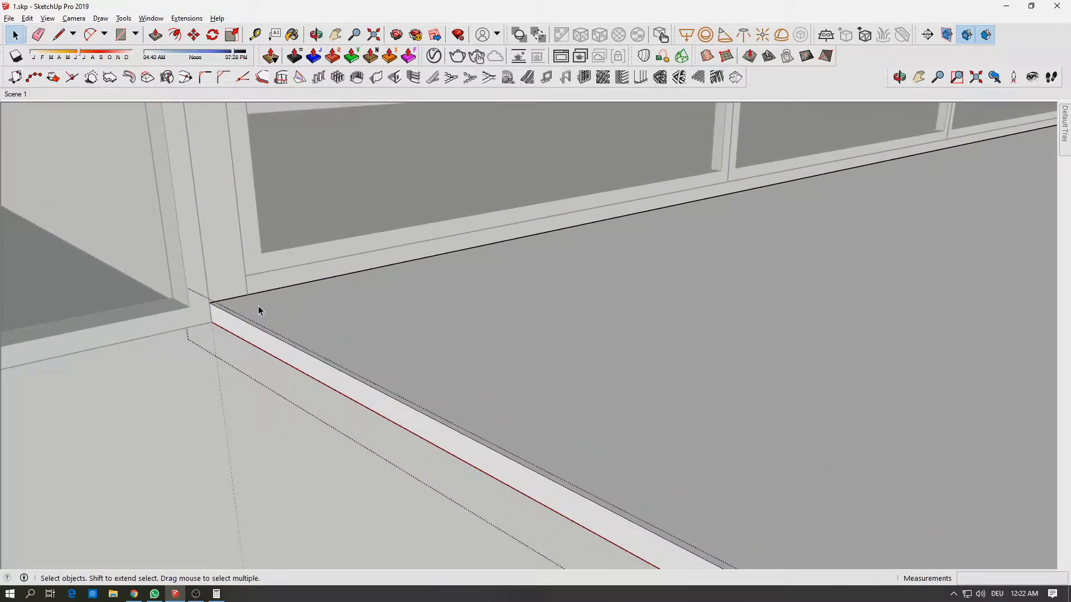
pyautogui.press('l')
pyautogui.moveTo(255, 287); pyautogui.dragTo(701, 407, button='middle')
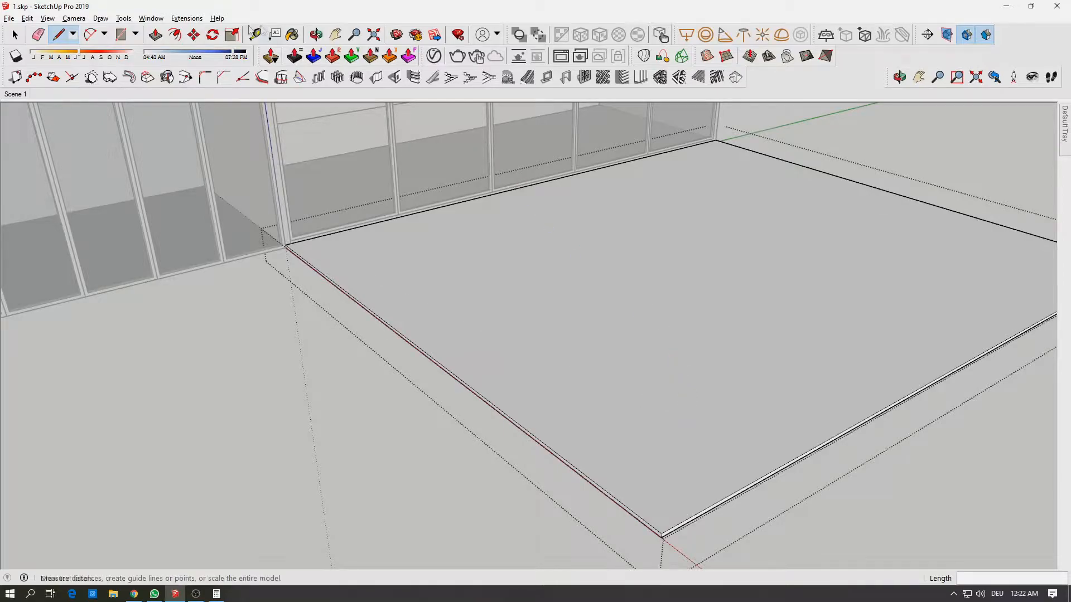
pyautogui.click(155, 36)
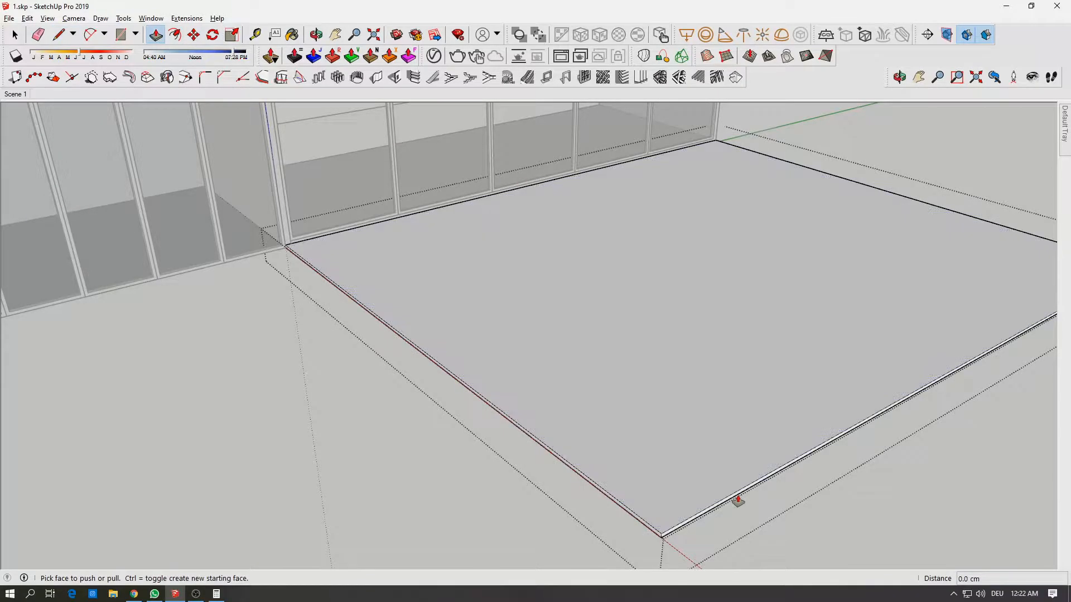
pyautogui.click(737, 497)
pyautogui.click(582, 360)
# - Switch to a two-point perspective view and examine the whole front facade with its terrace
pyautogui.moveTo(619, 330); pyautogui.dragTo(561, 338, button='middle')
pyautogui.click(74, 18)
pyautogui.click(157, 97)
pyautogui.moveTo(540, 195); pyautogui.dragTo(524, 250, button='middle')
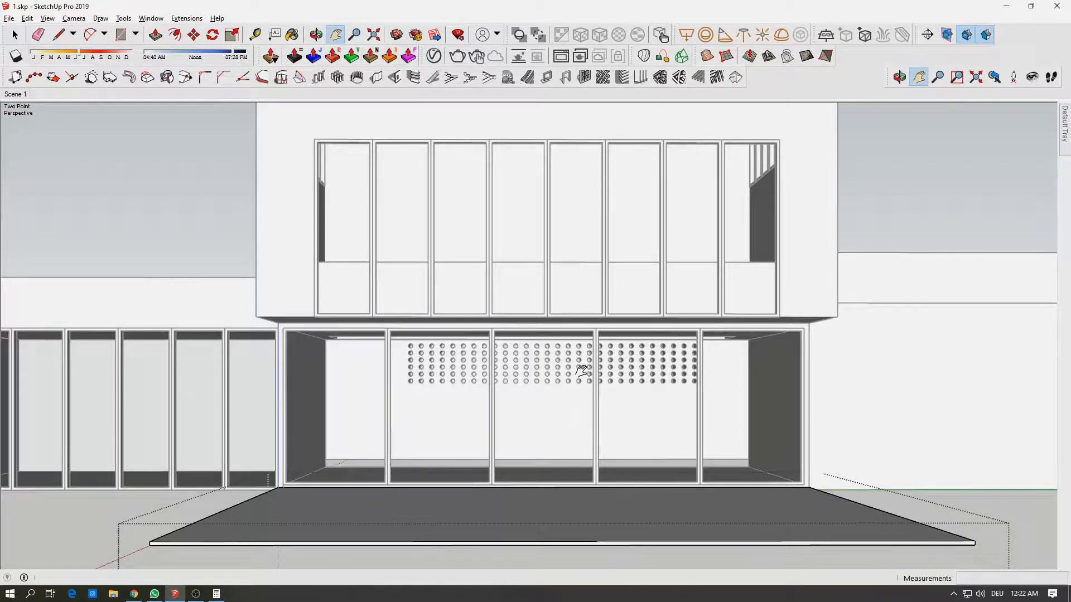
pyautogui.scroll(-5, 440, 222)
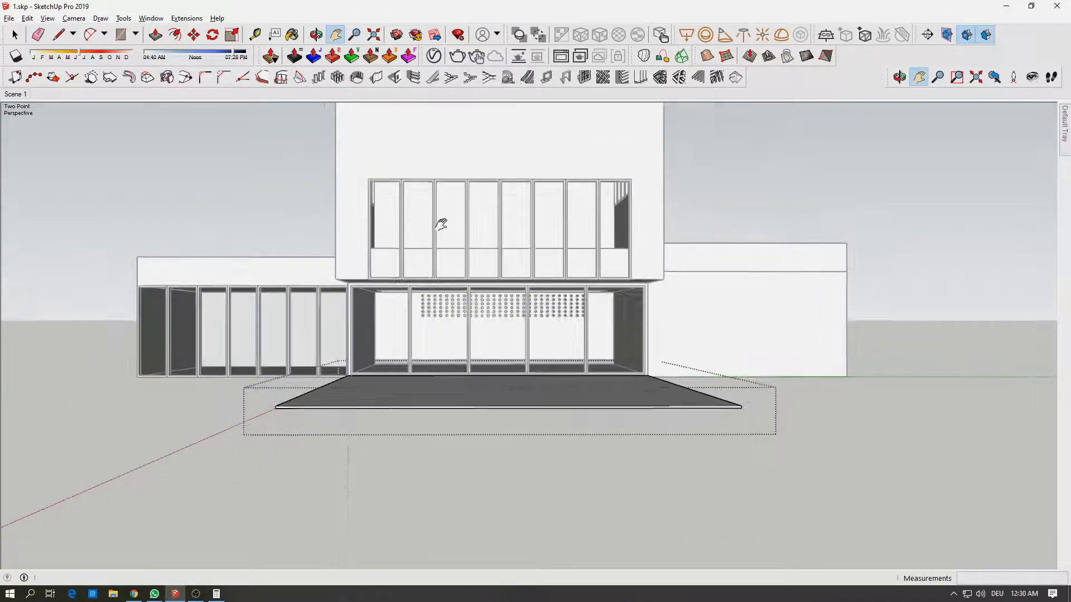
pyautogui.scroll(1, 439, 220)
pyautogui.moveTo(439, 221); pyautogui.dragTo(440, 353)
pyautogui.moveTo(440, 353); pyautogui.dragTo(427, 386, button='middle')
# - Close the terrace group and open the upper volume's group for editing
pyautogui.press('space')
pyautogui.click(427, 386)
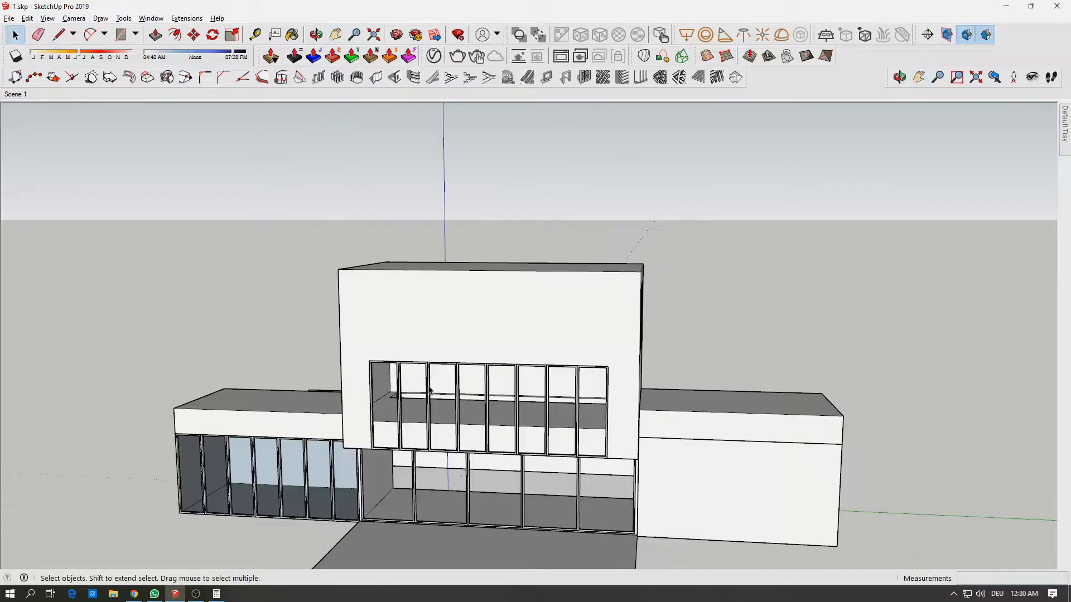
pyautogui.moveTo(510, 347); pyautogui.dragTo(313, 454, button='middle')
pyautogui.doubleClick(500, 283)
pyautogui.tripleClick(500, 283)
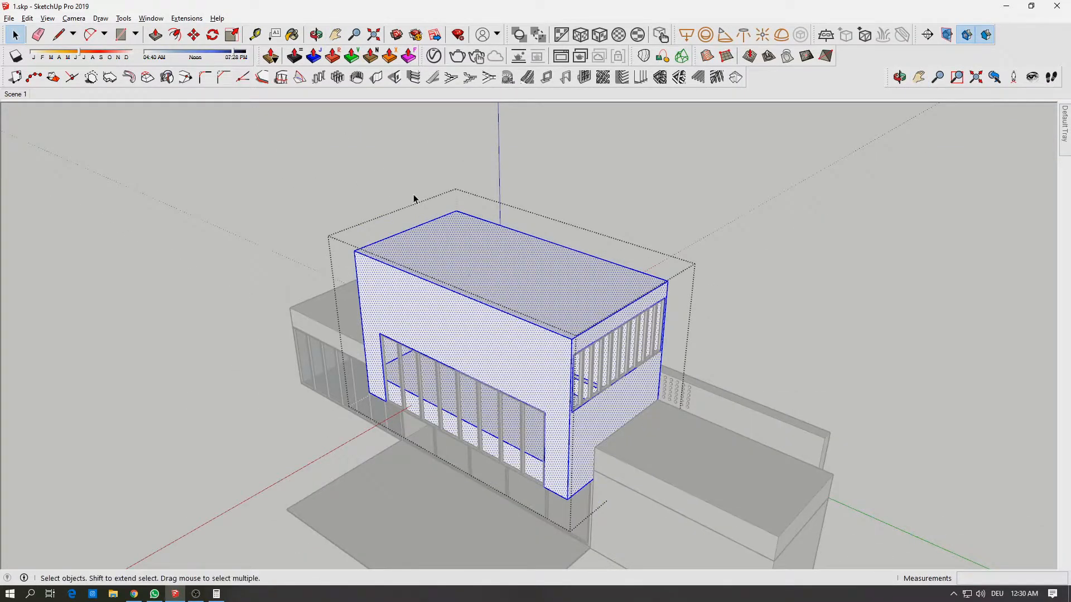
pyautogui.press('Escape')
pyautogui.doubleClick(433, 239)
# - Raise the upper volume's roof face by 100 cm with Push/Pull and leave the group
pyautogui.click(439, 242)
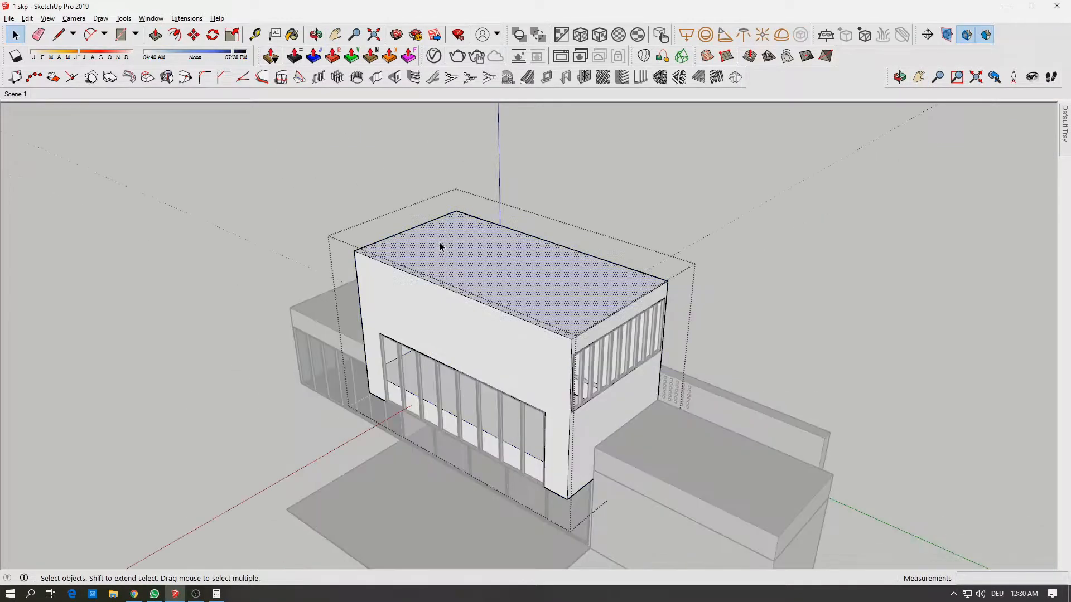
pyautogui.press('p')
pyautogui.moveTo(488, 266); pyautogui.dragTo(470, 194)
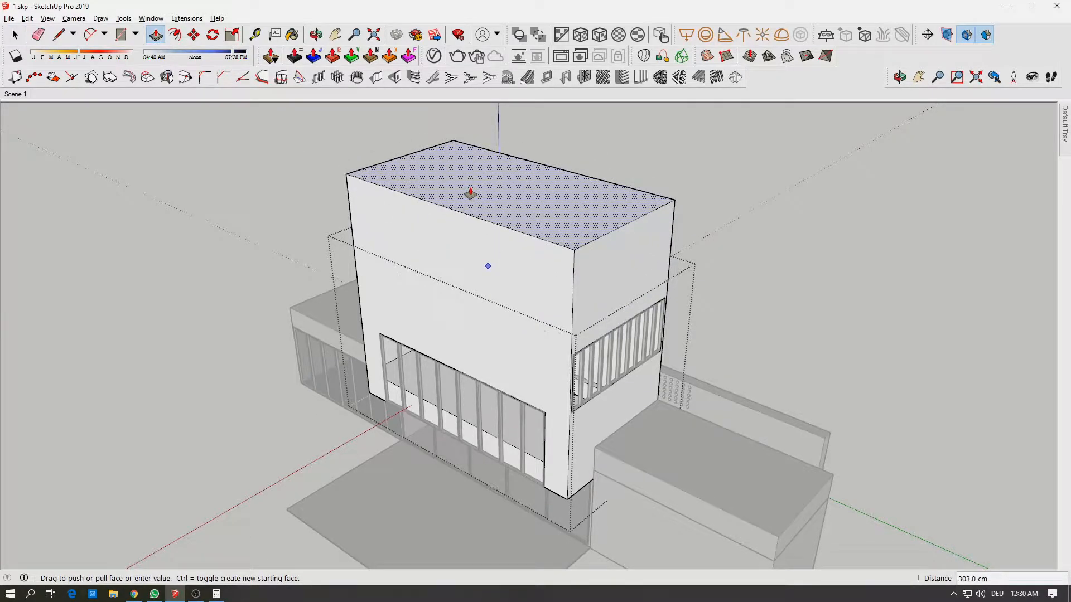
pyautogui.write('100')
pyautogui.press('Return')
pyautogui.moveTo(649, 273); pyautogui.dragTo(493, 206, button='middle')
pyautogui.scroll(2, 461, 287)
pyautogui.keyDown('shift'); pyautogui.moveTo(462, 291); pyautogui.dragTo(501, 217, button='middle'); pyautogui.keyUp('shift')
pyautogui.press('space')
pyautogui.click(335, 550)
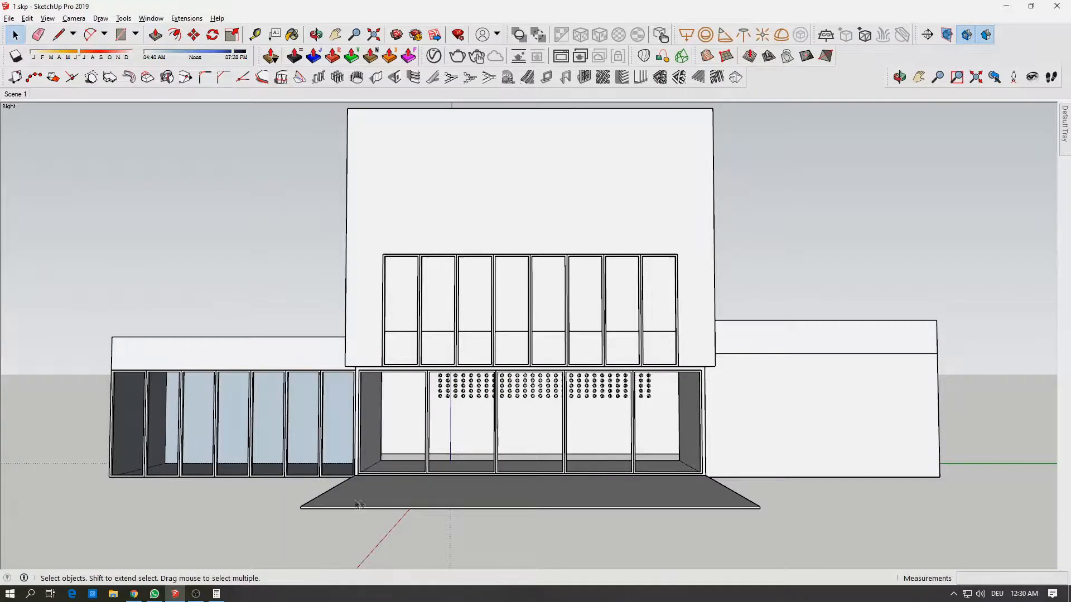
# - Inside the terrace group, draw an inset line parallel to the slab's near side edge, running from the glazing toward the front edge
pyautogui.moveTo(353, 505); pyautogui.dragTo(385, 513, button='middle')
pyautogui.scroll(10, 374, 497)
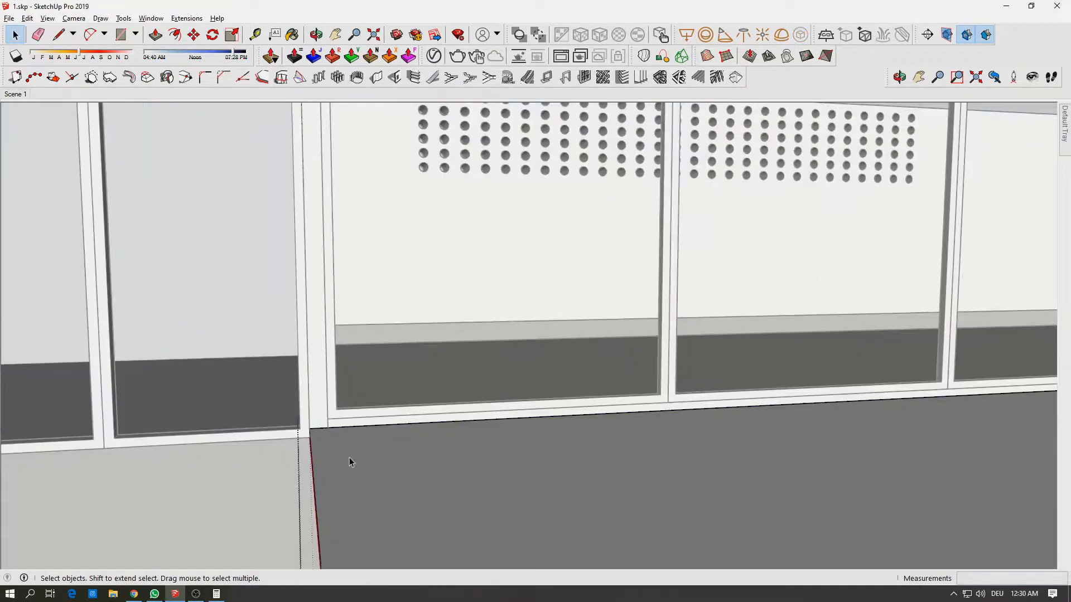
pyautogui.moveTo(349, 457); pyautogui.dragTo(505, 520, button='middle')
pyautogui.press('l')
pyautogui.click(366, 473)
pyautogui.scroll(-6, 621, 549)
pyautogui.keyDown('shift'); pyautogui.moveTo(644, 545); pyautogui.dragTo(491, 459, button='middle'); pyautogui.keyUp('shift')
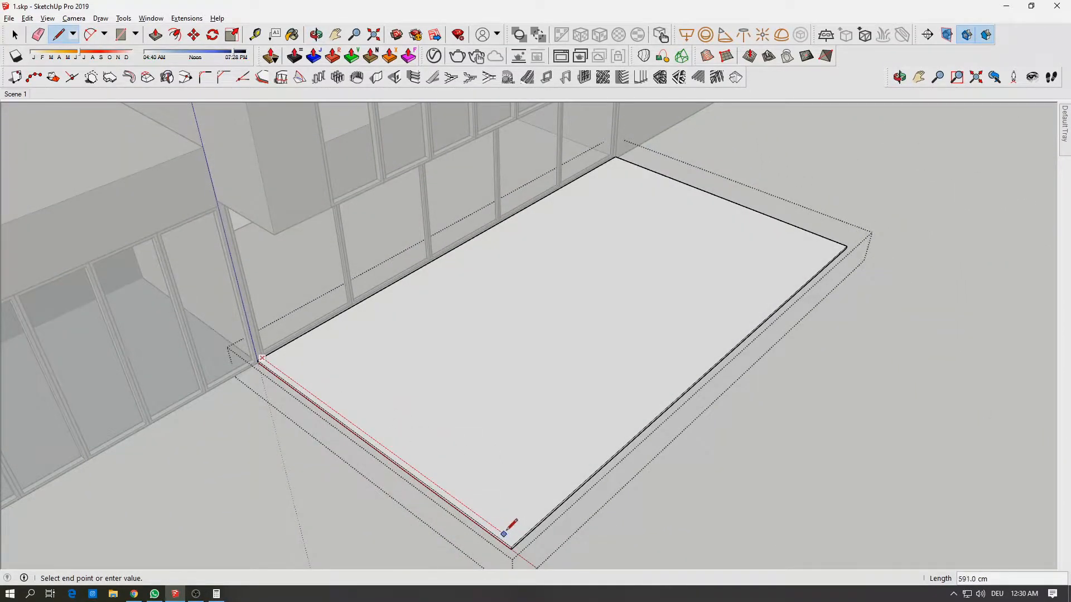
pyautogui.click(505, 534)
pyautogui.scroll(5, 505, 535)
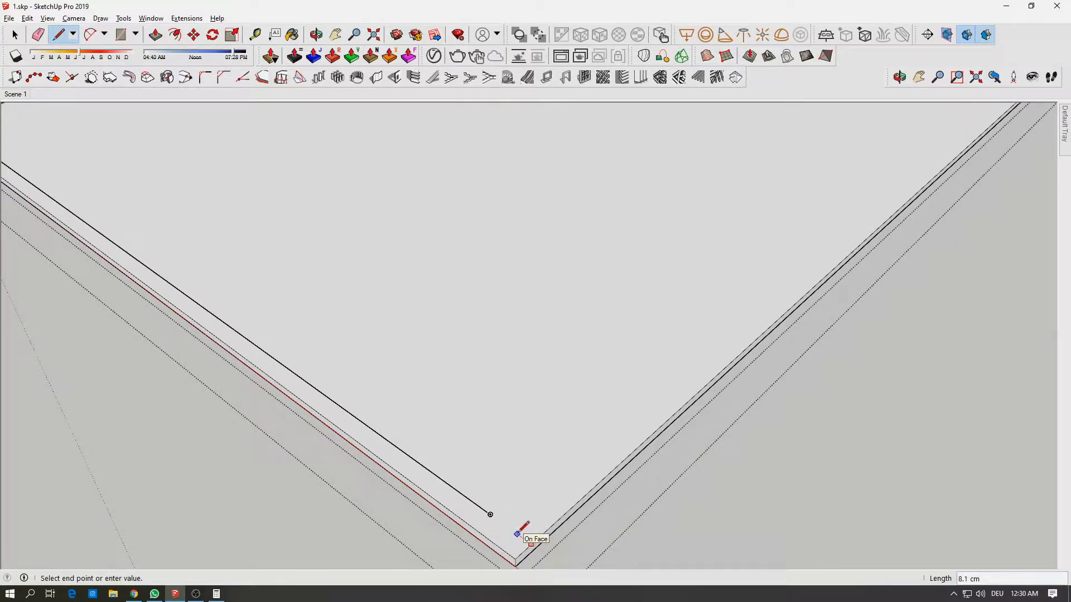
pyautogui.click(491, 513)
pyautogui.press('e')
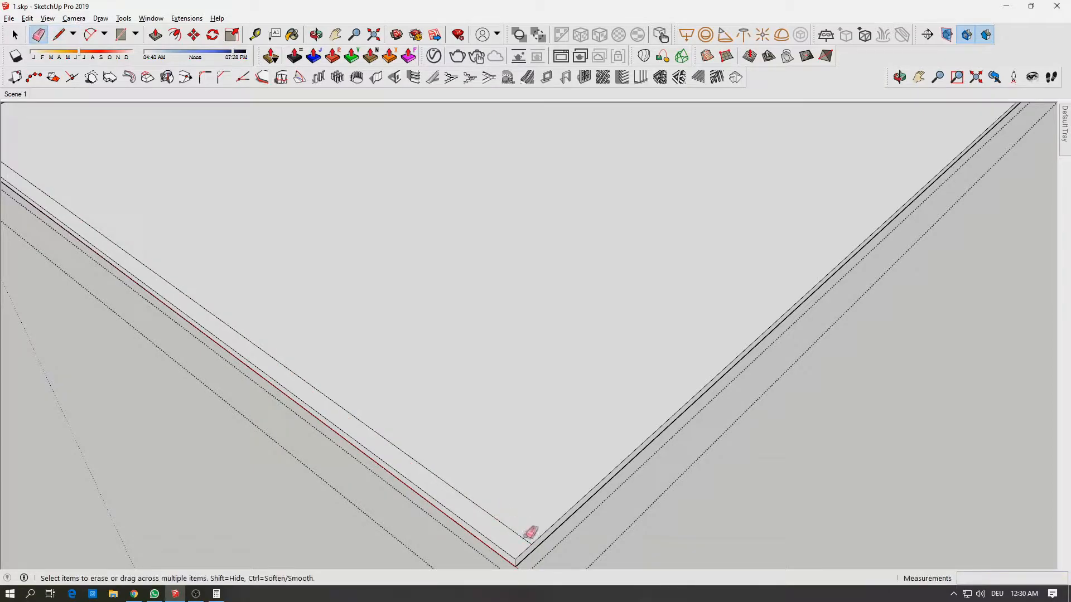
# - Continue the inset border with a line parallel to the terrace's front edge, ending short of the far side edge
pyautogui.press('l')
pyautogui.click(514, 531)
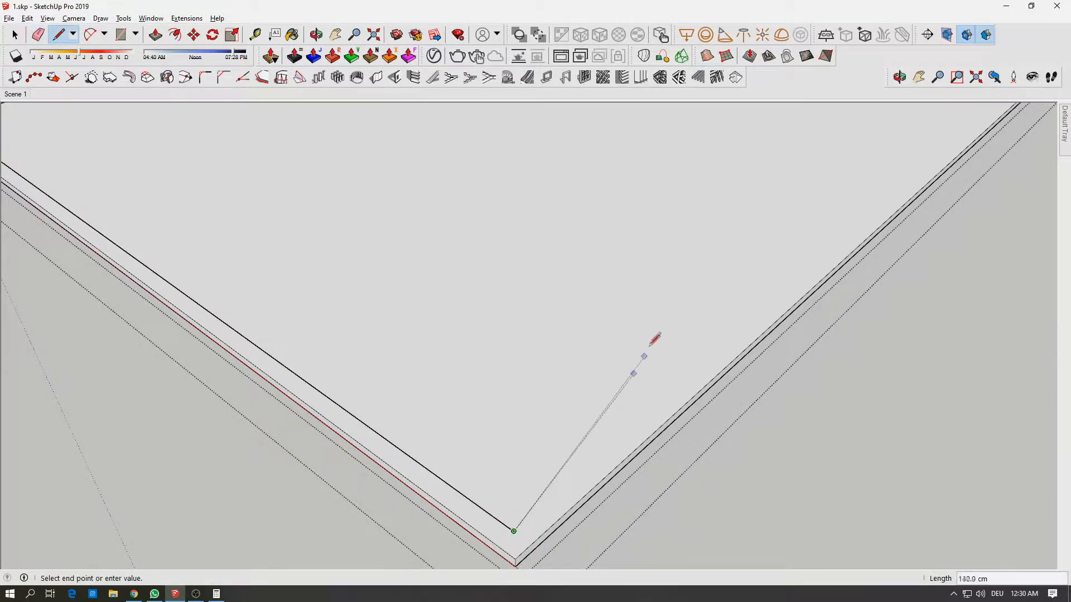
pyautogui.scroll(-6, 650, 342)
pyautogui.scroll(6, 582, 383)
pyautogui.scroll(3, 586, 377)
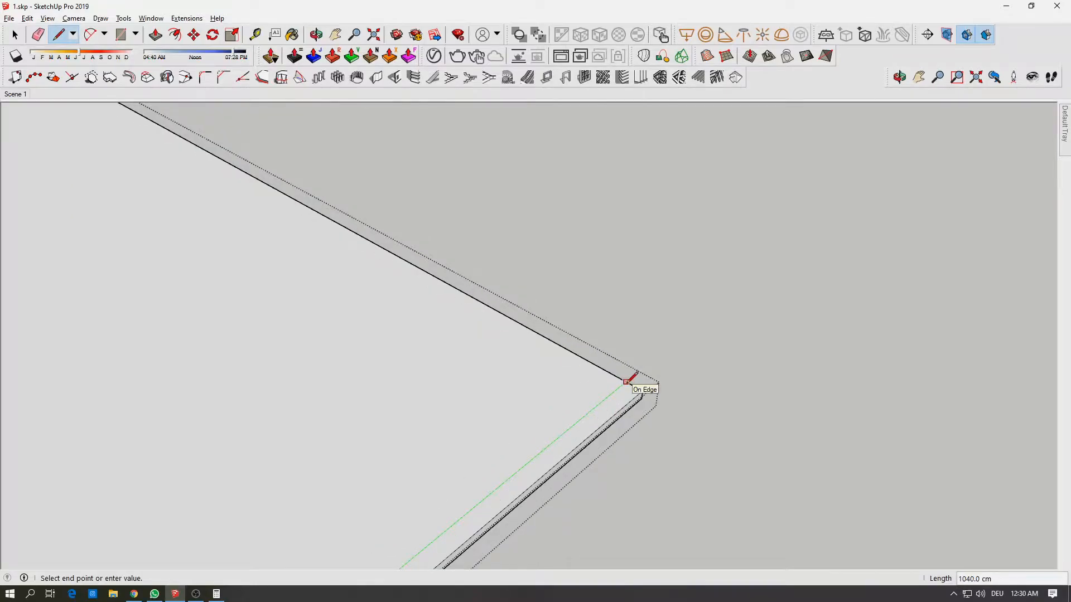
pyautogui.scroll(-4, 527, 357)
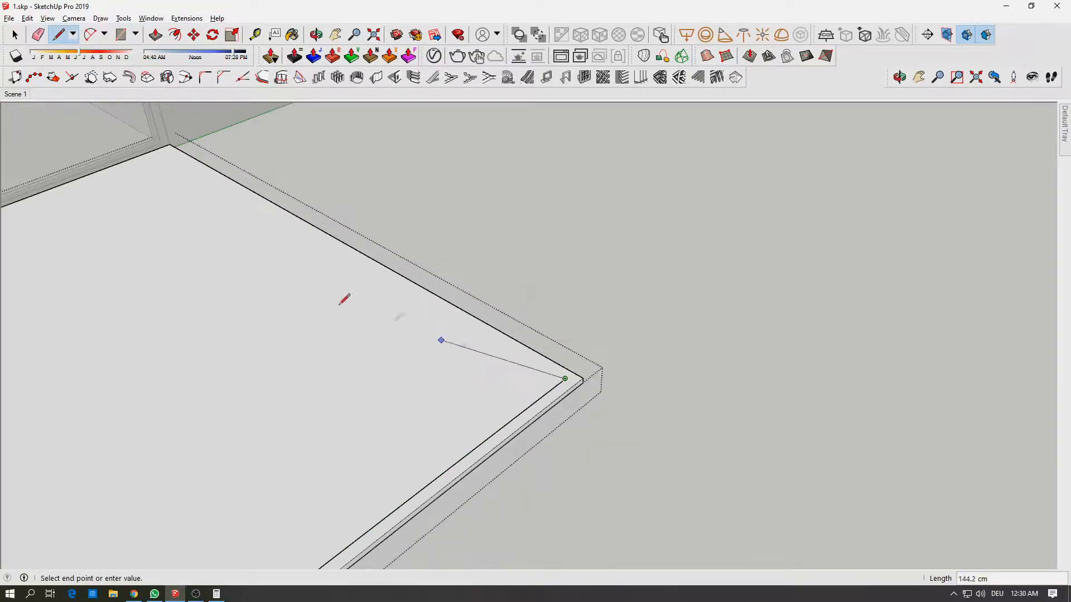
# - Complete the inset border with a line about 605 cm long along the terrace's far side back to the glazing
pyautogui.keyDown('shift'); pyautogui.moveTo(329, 296); pyautogui.dragTo(528, 389, button='middle'); pyautogui.keyUp('shift')
pyautogui.scroll(5, 375, 244)
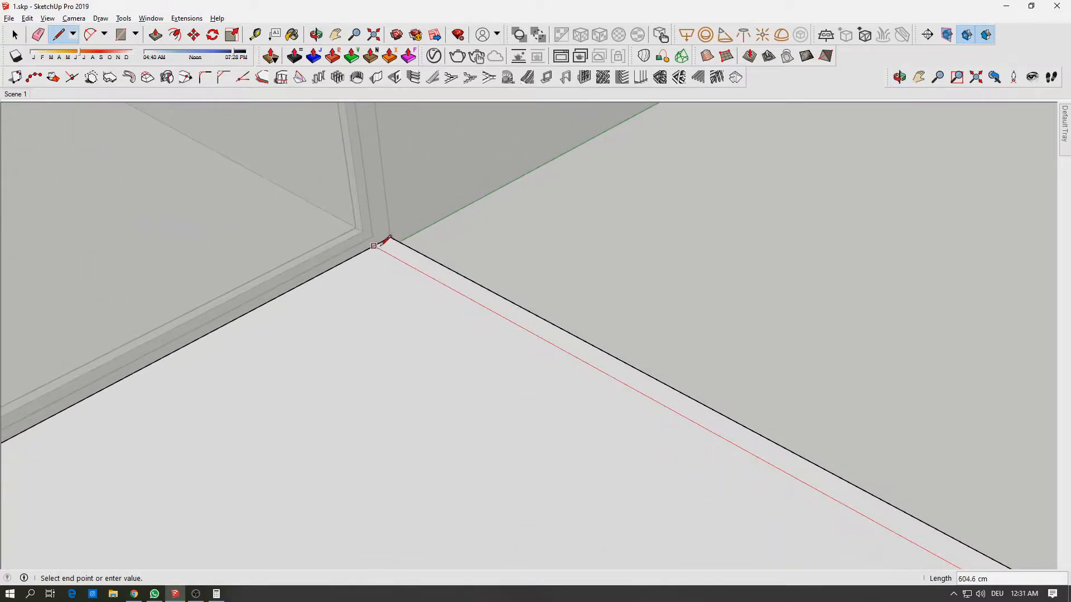
pyautogui.scroll(-5, 480, 363)
pyautogui.keyDown('shift'); pyautogui.moveTo(559, 406); pyautogui.dragTo(449, 161, button='middle'); pyautogui.keyUp('shift')
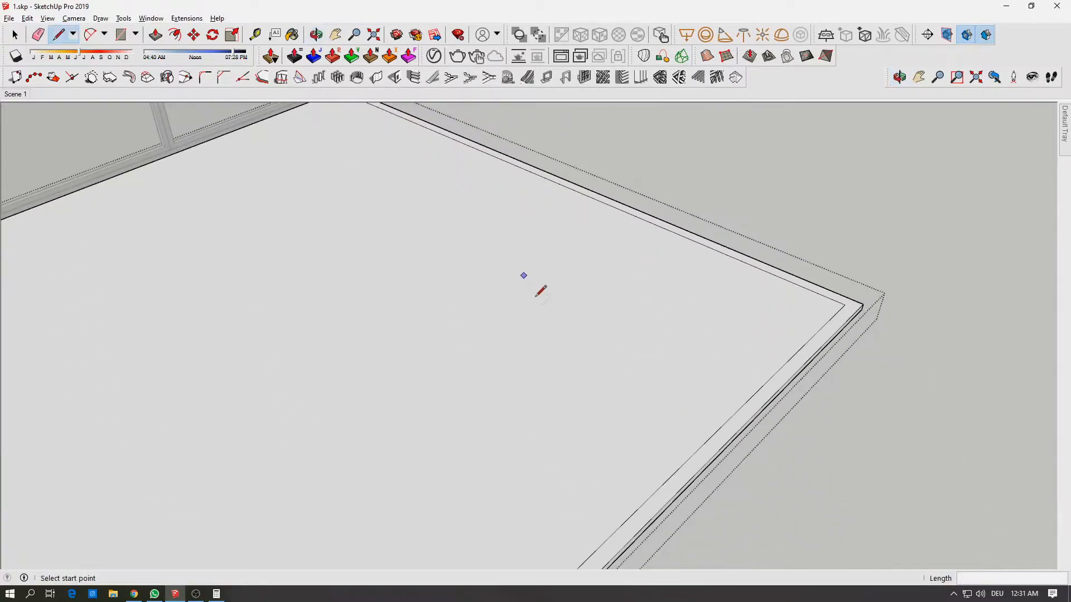
pyautogui.press('space')
pyautogui.click(552, 338)
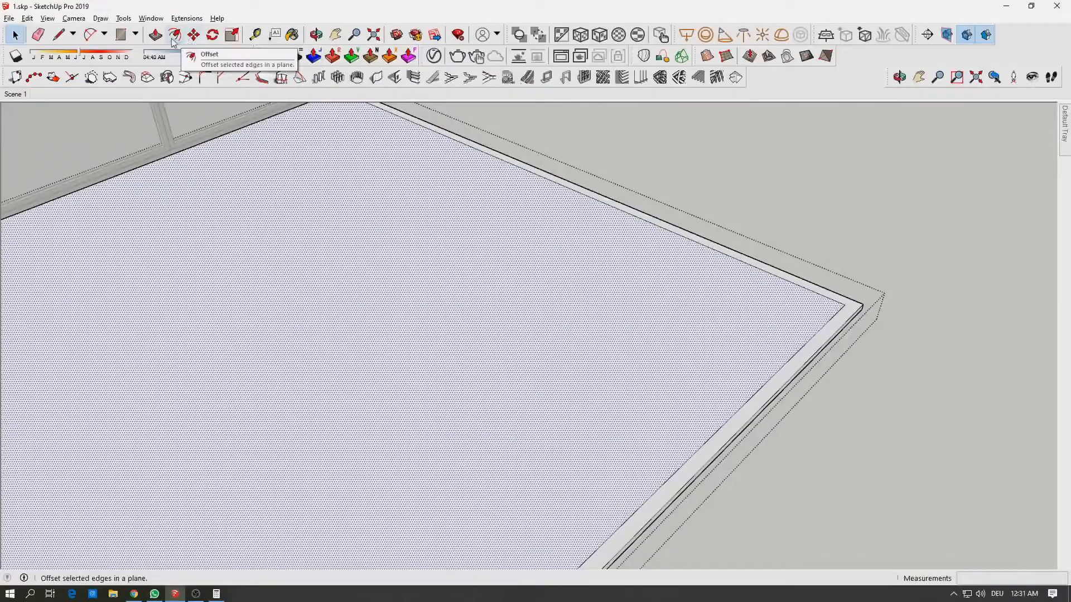
pyautogui.click(159, 39)
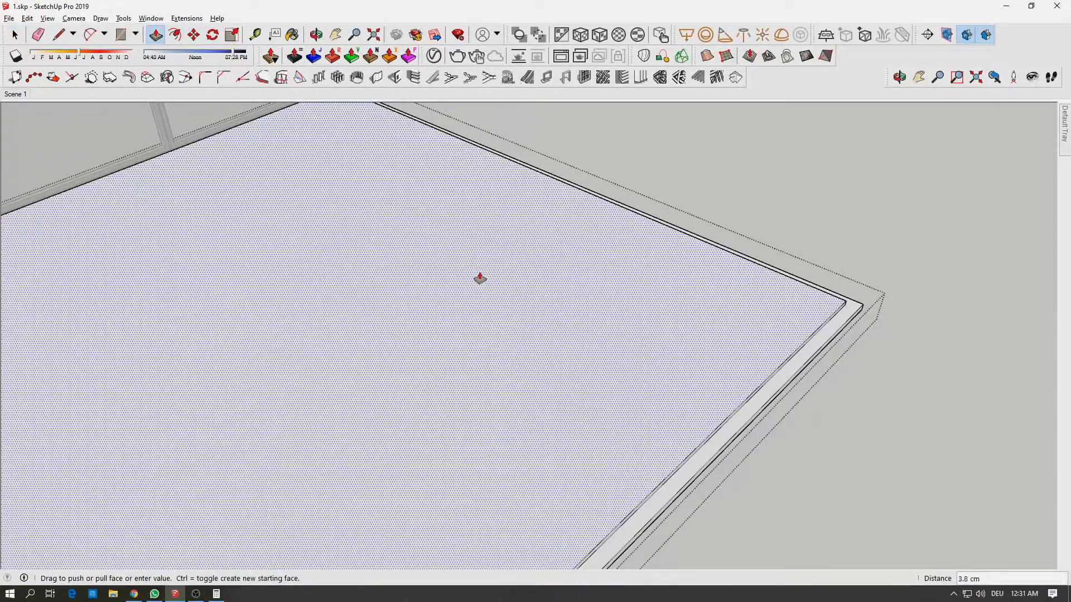
pyautogui.moveTo(480, 279); pyautogui.dragTo(389, 292)
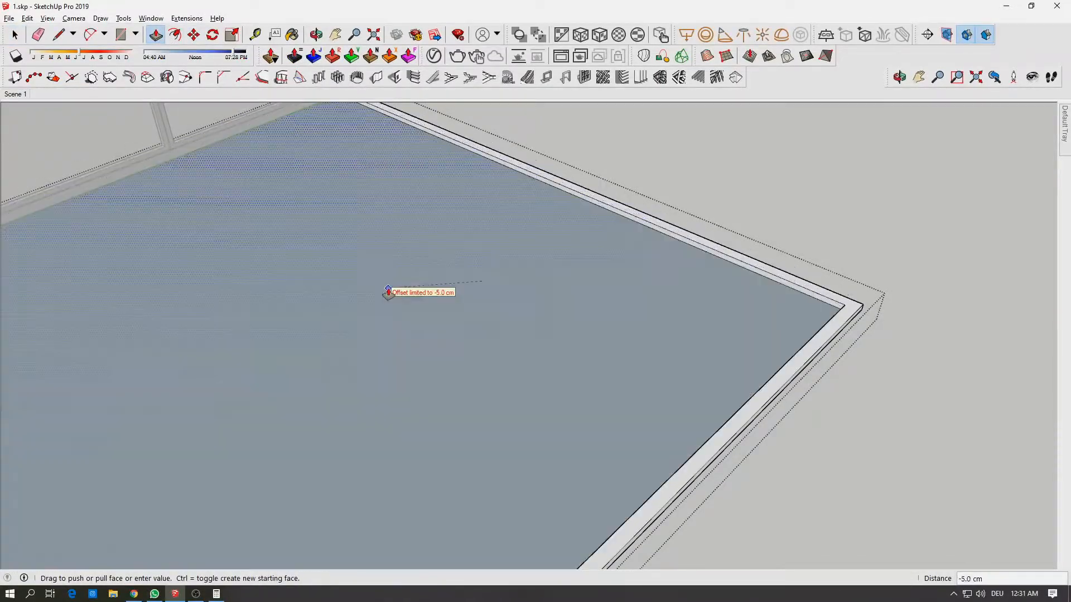
pyautogui.keyDown('shift'); pyautogui.moveTo(312, 250); pyautogui.dragTo(760, 443, button='middle'); pyautogui.keyUp('shift')
pyautogui.scroll(5, 484, 370)
pyautogui.moveTo(483, 371); pyautogui.dragTo(522, 293, button='middle')
pyautogui.scroll(-3, 476, 478)
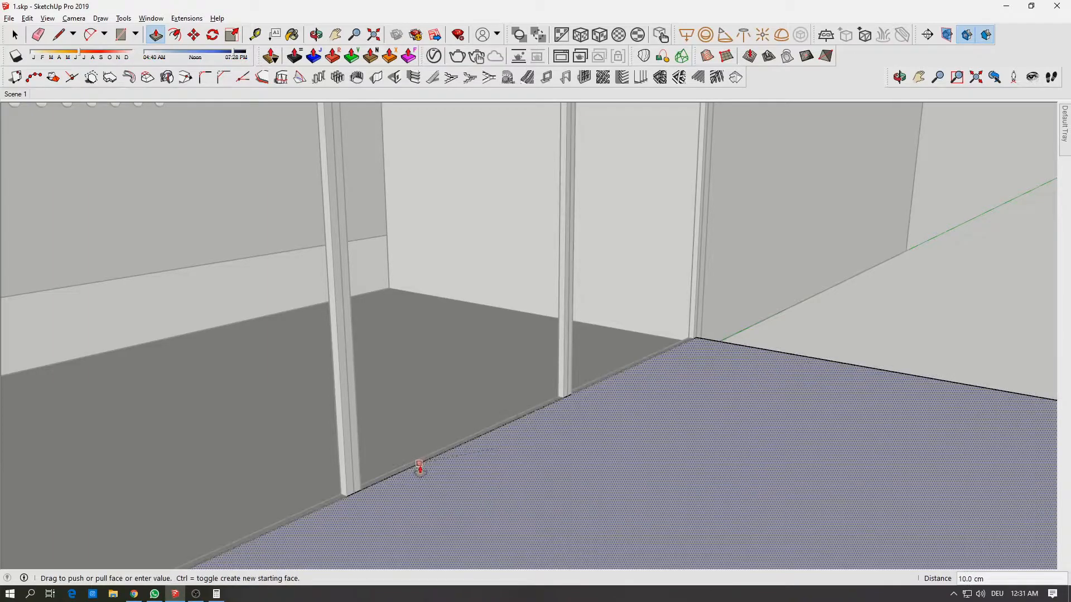
pyautogui.scroll(2, 405, 488)
pyautogui.scroll(1, 401, 493)
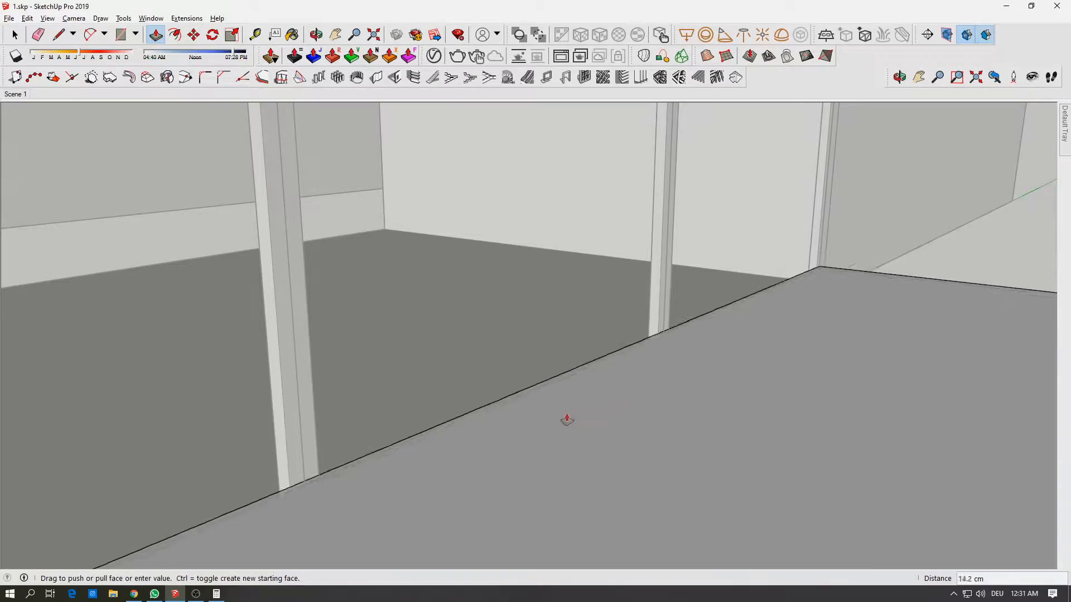
pyautogui.moveTo(896, 299)
pyautogui.mouseDown(button='middle')
pyautogui.moveTo(917, 311)
pyautogui.moveTo(540, 406)
pyautogui.moveTo(519, 363)
pyautogui.moveTo(557, 420)
pyautogui.mouseUp(button='middle')
pyautogui.scroll(1, 624, 385)
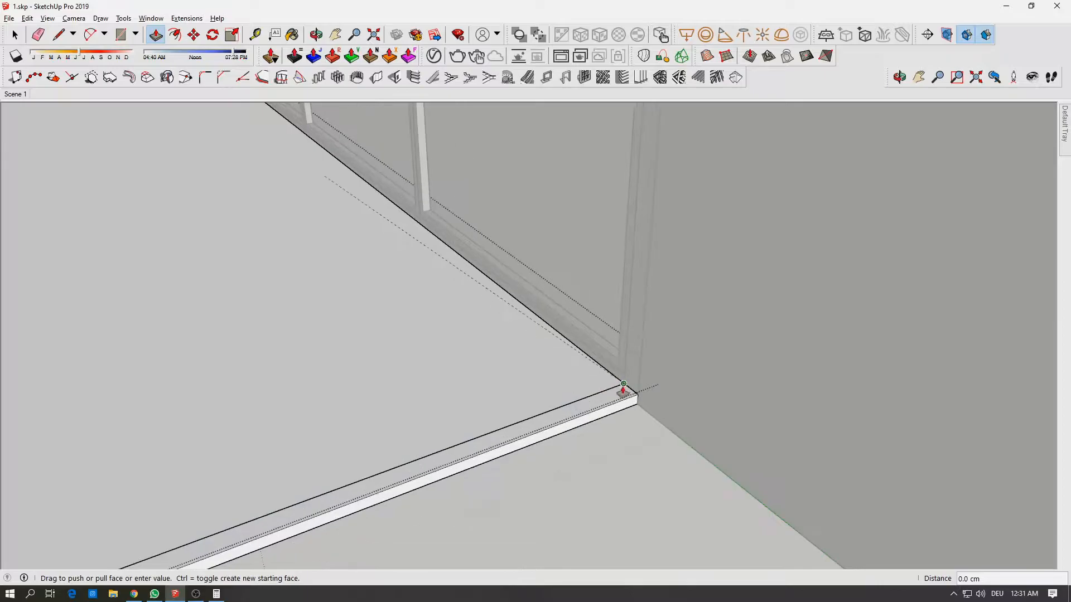
pyautogui.scroll(3, 624, 389)
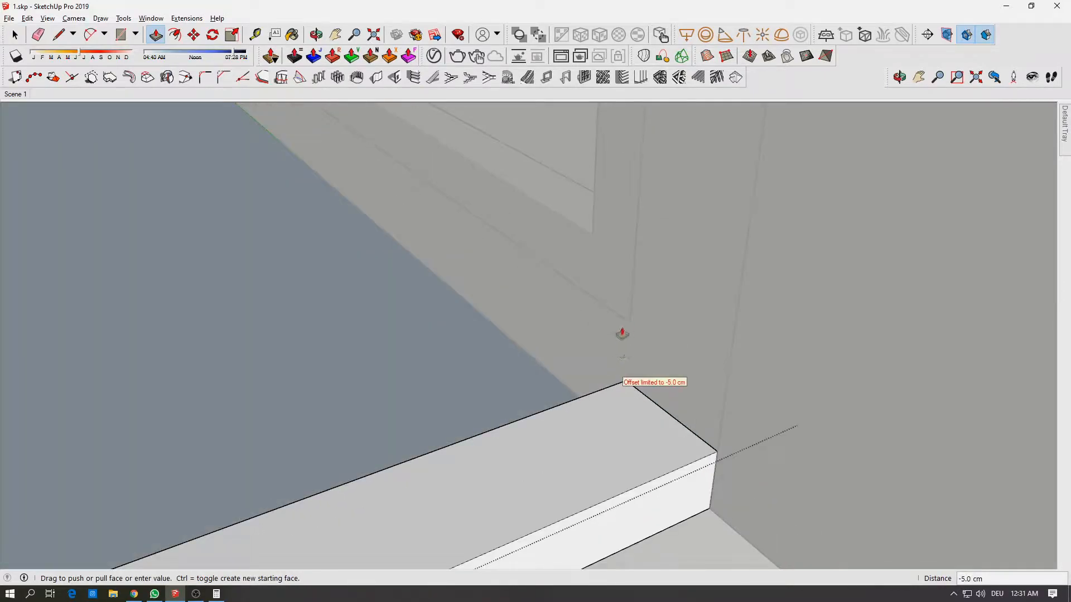
pyautogui.scroll(2, 623, 340)
pyautogui.moveTo(626, 350); pyautogui.dragTo(676, 277, button='middle')
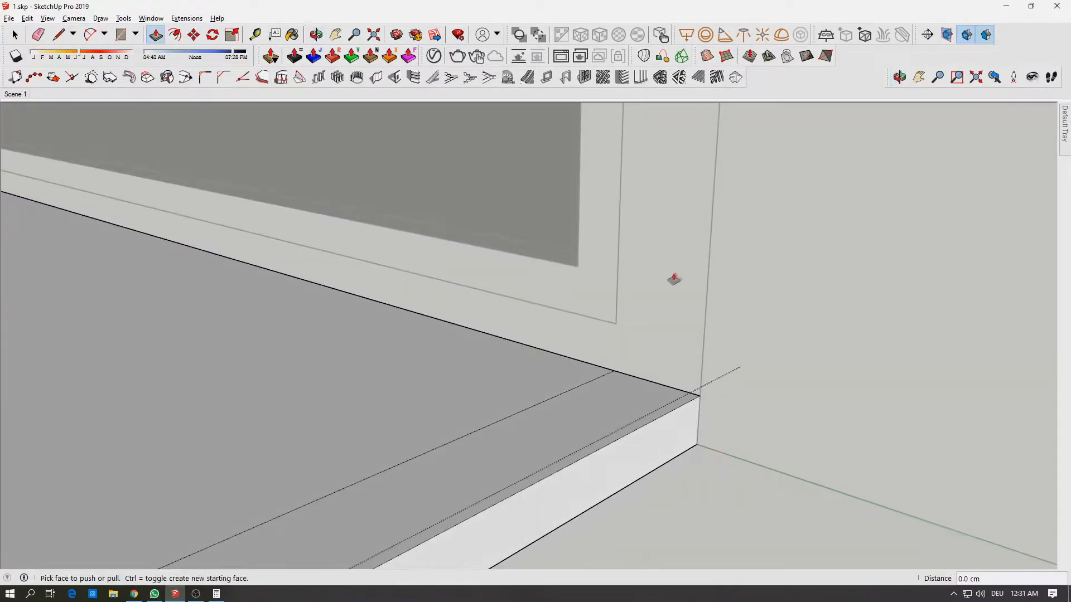
# - Draw a vertical reference line about 5 cm long from the inset border's corner up to the glazing frame's lower corner
pyautogui.press('l')
pyautogui.click(614, 371)
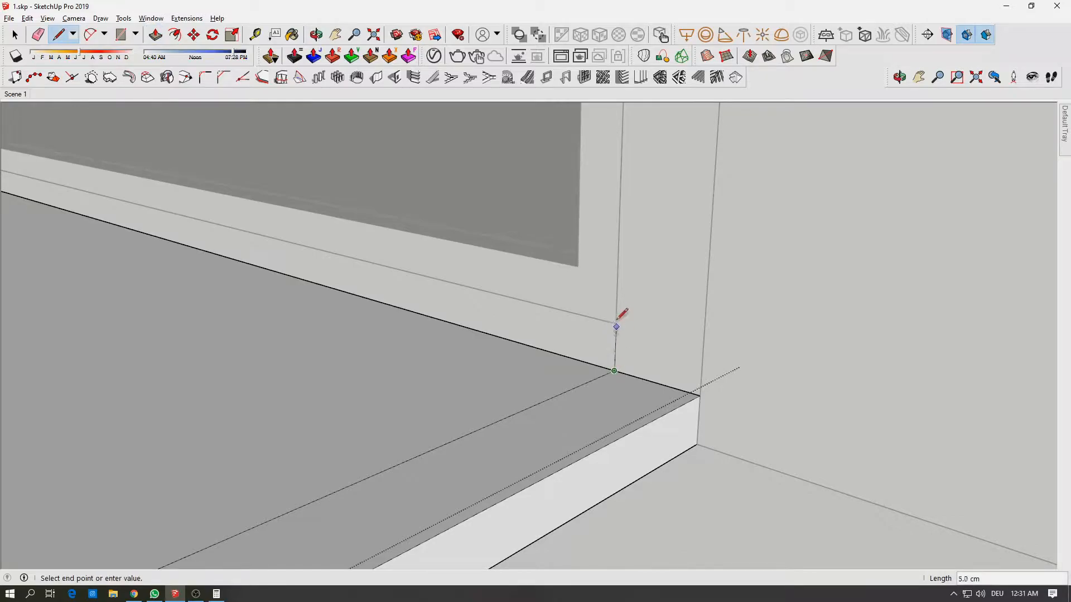
pyautogui.click(616, 323)
# - Raise the terrace's inset face about 0.6 cm with Push/Pull
pyautogui.press('space')
pyautogui.click(500, 366)
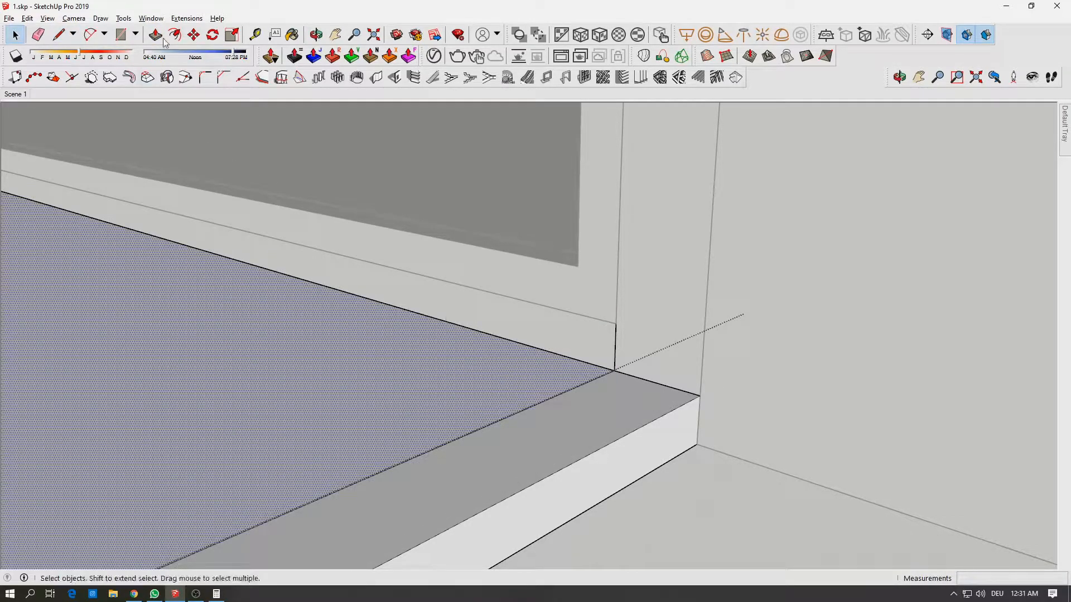
pyautogui.click(157, 35)
pyautogui.click(597, 349)
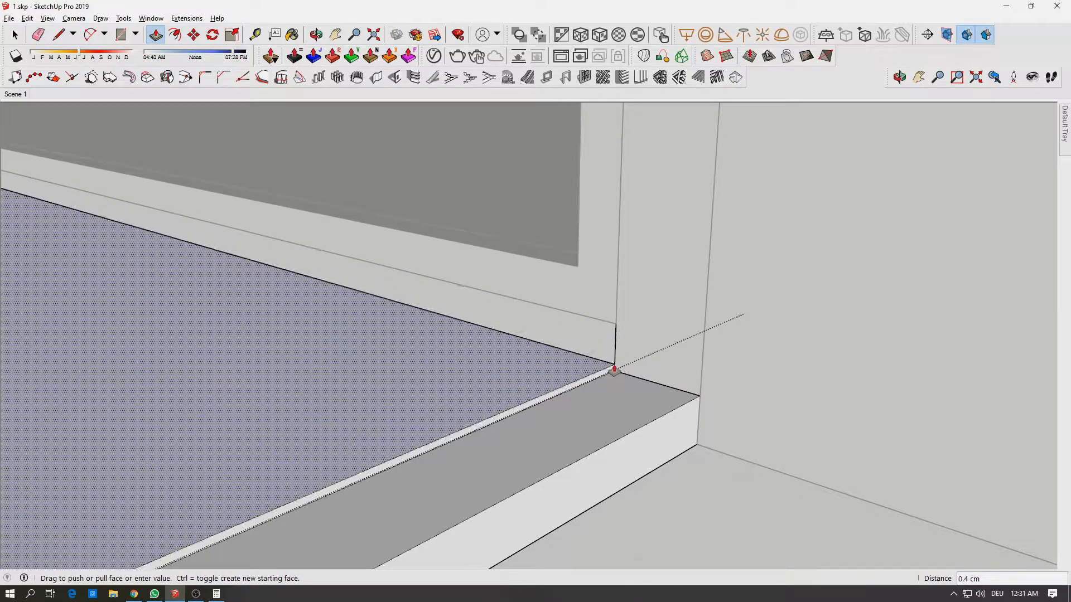
pyautogui.click(597, 367)
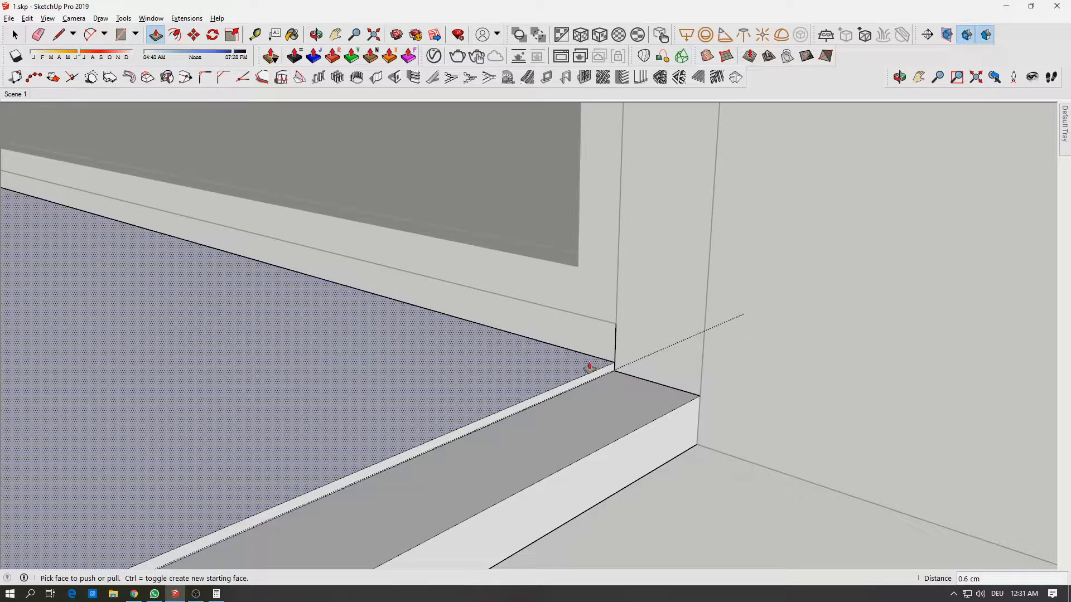
# - Draw a short reference line from the midpoint of the vertical line and raise the inset face about 2 cm to its level
pyautogui.press('l')
pyautogui.click(615, 343)
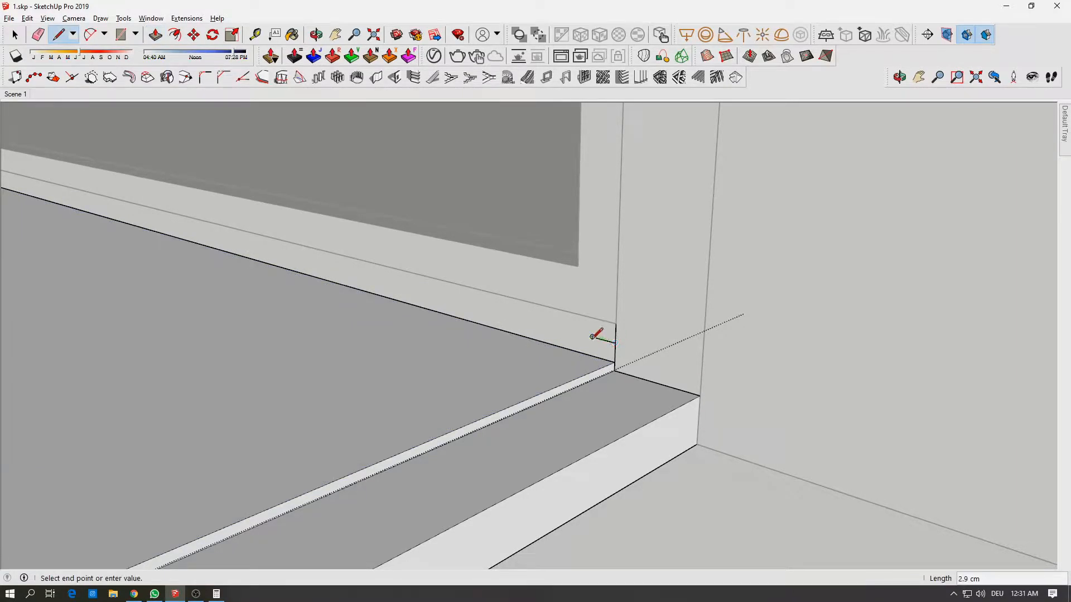
pyautogui.press('p')
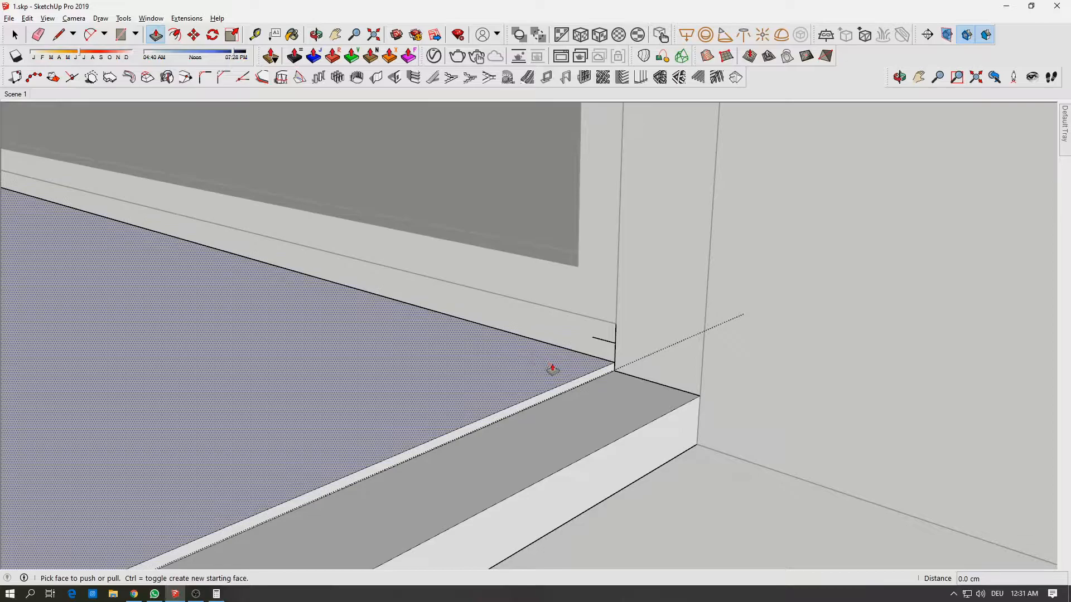
pyautogui.click(581, 361)
pyautogui.click(611, 344)
pyautogui.scroll(1, 614, 357)
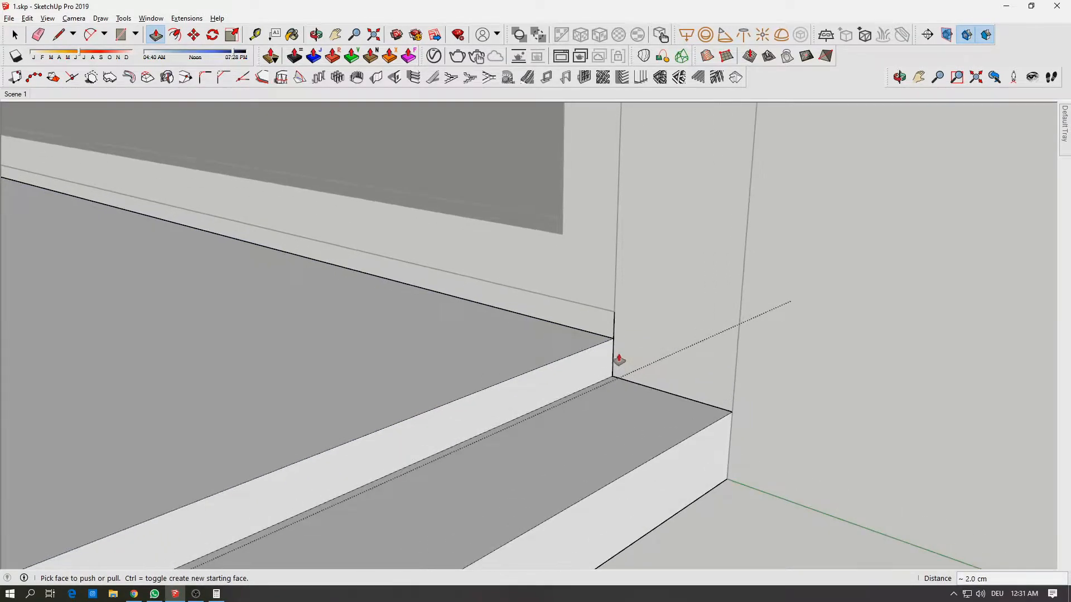
# - Delete the raised slab's vertical corner edge and redraw it between the lower and upper corners to close the side face
pyautogui.press('space')
pyautogui.press('Delete')
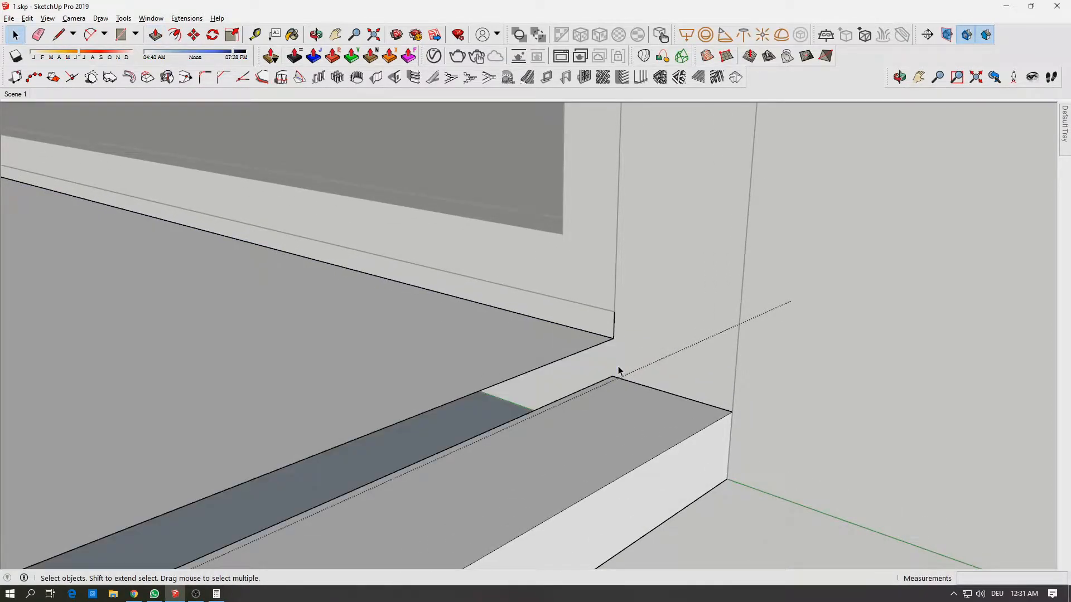
pyautogui.press('l')
pyautogui.scroll(1, 617, 367)
pyautogui.click(611, 375)
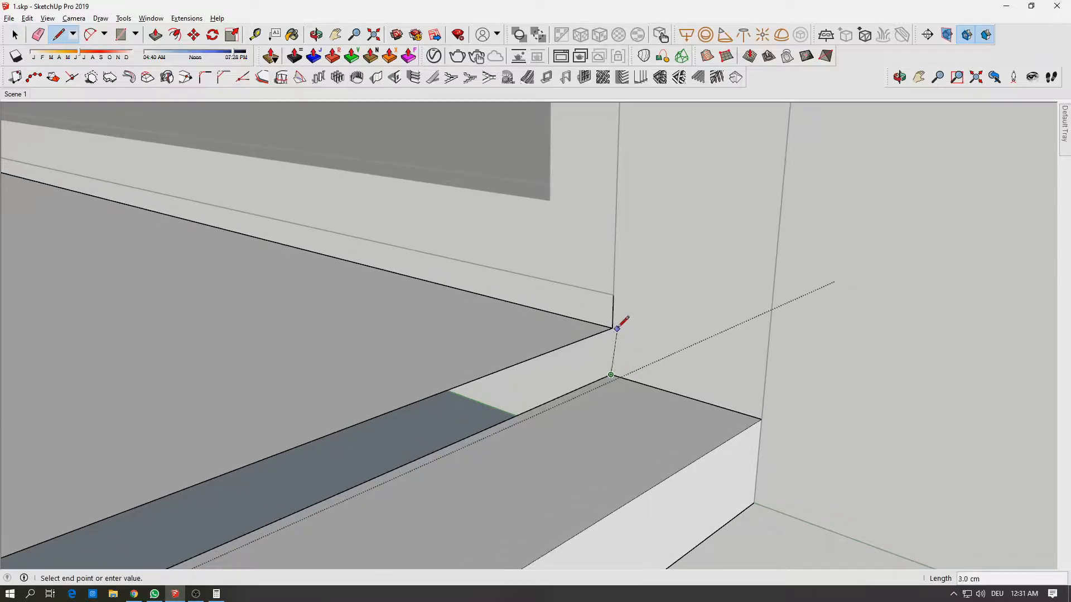
pyautogui.click(613, 327)
pyautogui.press('e')
# - Try offsetting the raised inset face's edges inward by 5 cm
pyautogui.scroll(-7, 648, 392)
pyautogui.moveTo(576, 416)
pyautogui.mouseDown(button='middle')
pyautogui.moveTo(749, 434)
pyautogui.moveTo(738, 333)
pyautogui.mouseUp(button='middle')
pyautogui.scroll(-5, 734, 437)
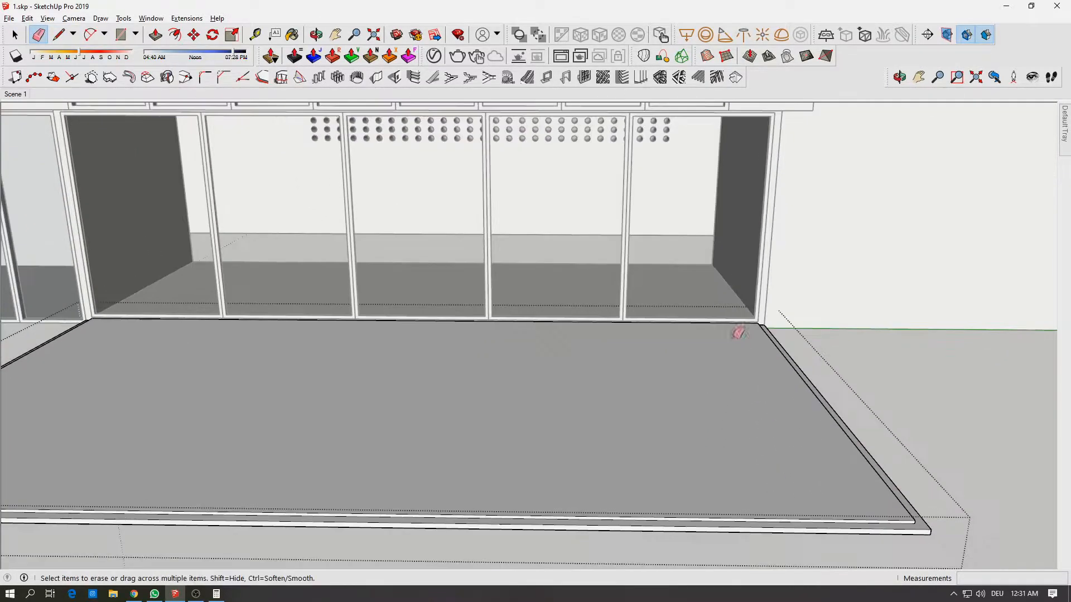
pyautogui.click(175, 35)
pyautogui.click(672, 363)
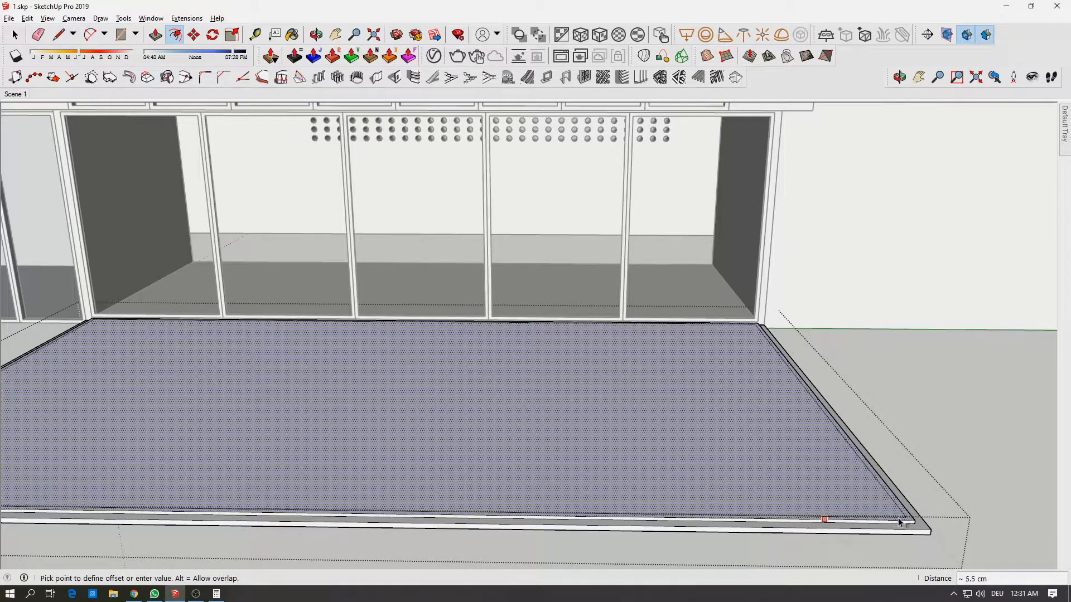
pyautogui.scroll(6, 904, 523)
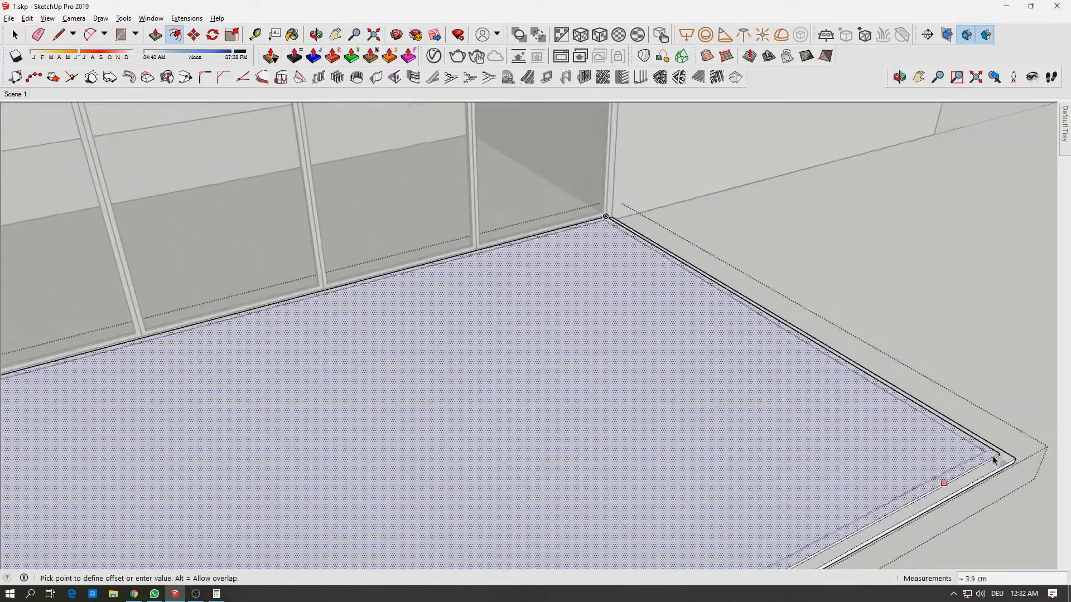
pyautogui.scroll(2, 996, 452)
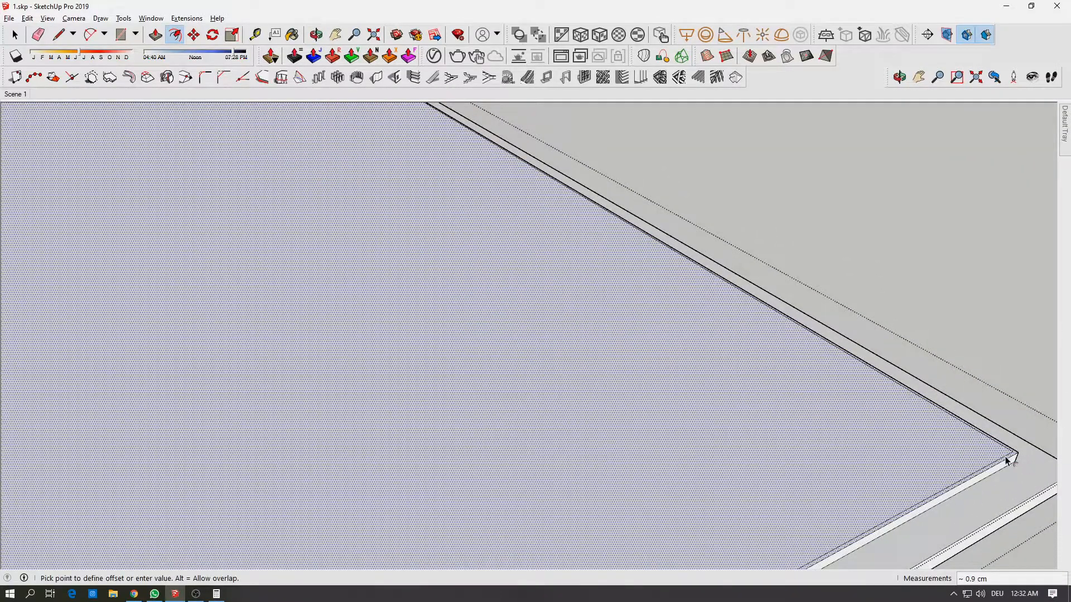
pyautogui.write('5')
pyautogui.press('Return')
pyautogui.scroll(-10, 906, 457)
pyautogui.moveTo(918, 461); pyautogui.dragTo(861, 428, button='middle')
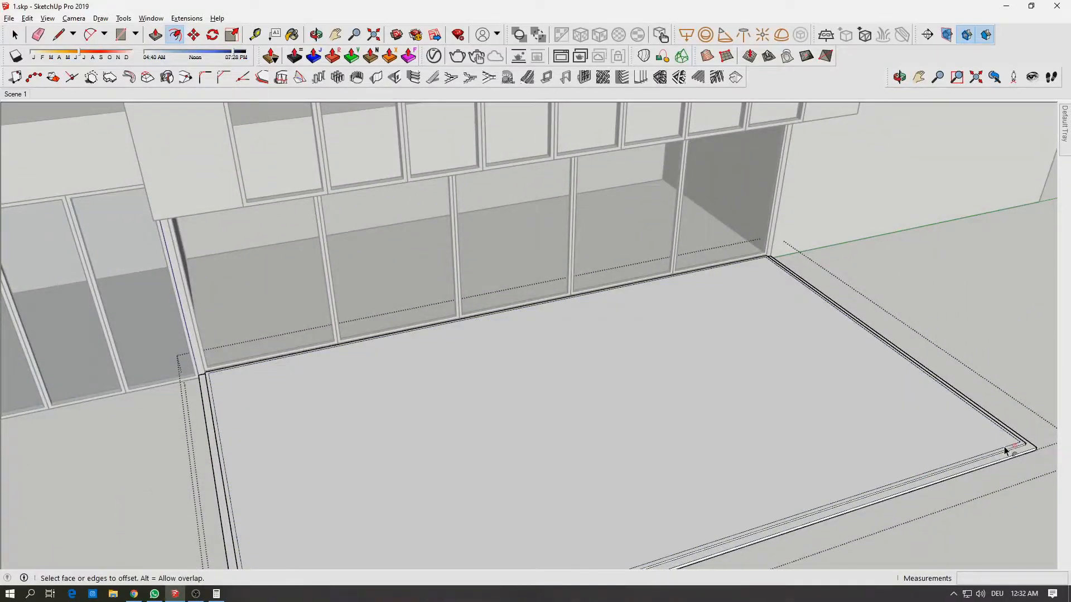
pyautogui.scroll(4, 1019, 449)
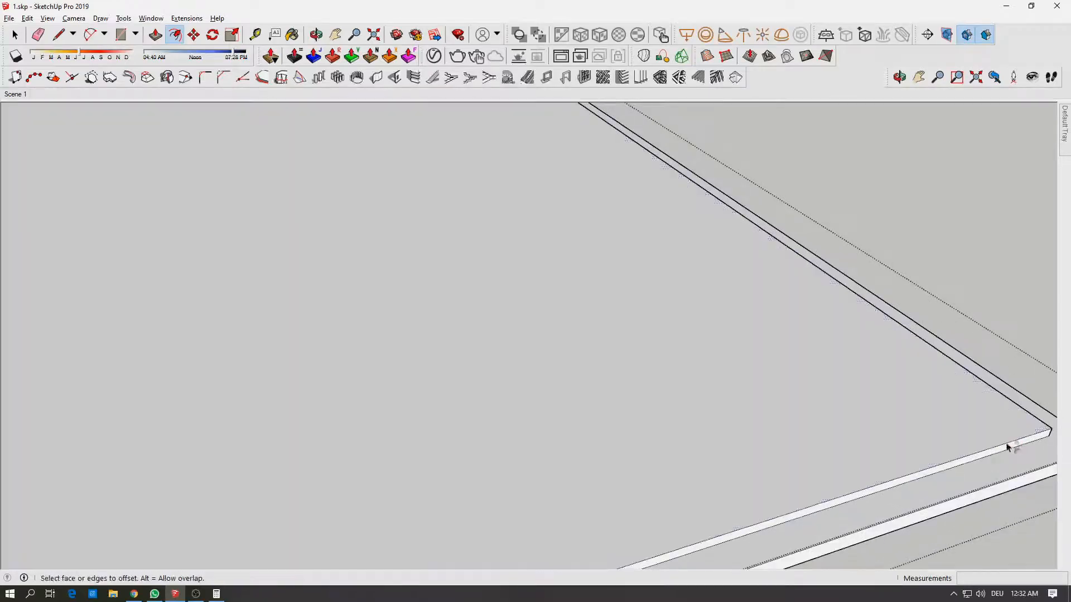
# - Offset the raised inset face's edges inward by 2 cm and leave the terrace group
pyautogui.click(1011, 442)
pyautogui.click(1011, 442)
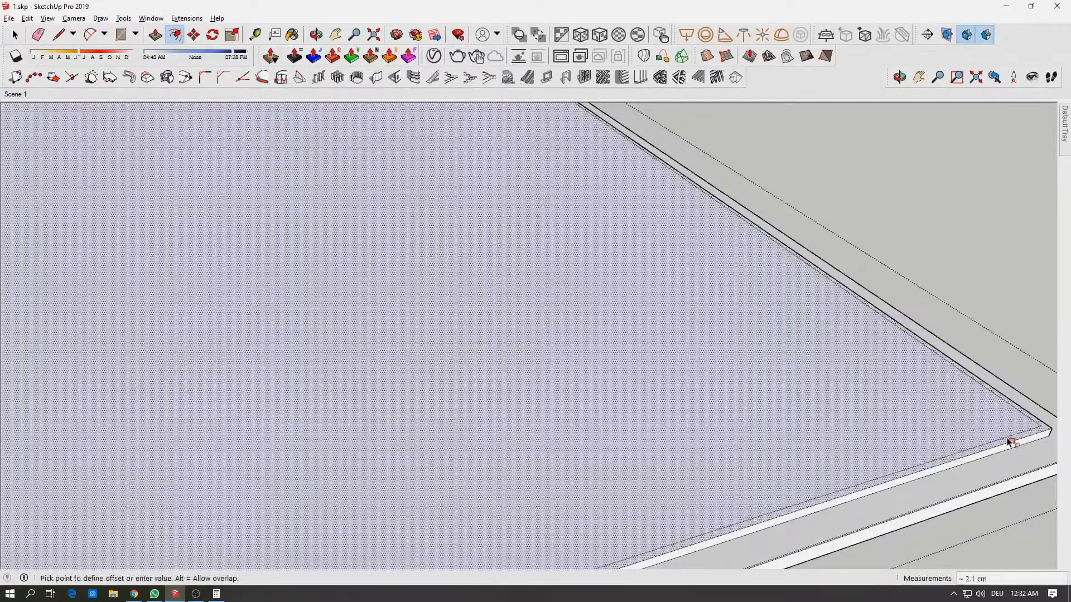
pyautogui.scroll(-10, 1011, 442)
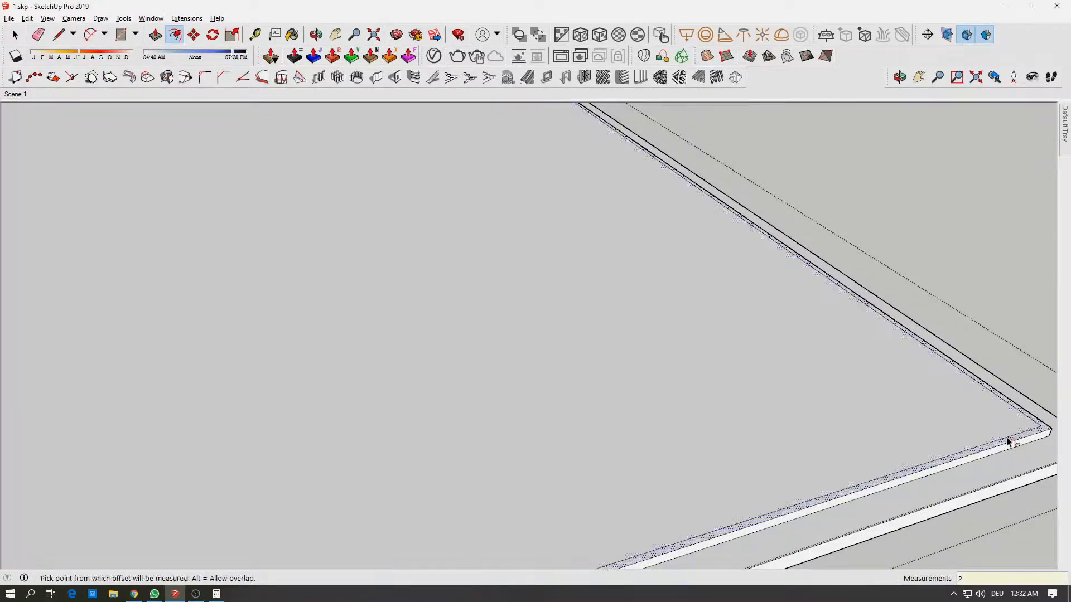
pyautogui.moveTo(756, 400); pyautogui.dragTo(576, 187, button='middle')
pyautogui.scroll(1, 679, 430)
pyautogui.scroll(4, 311, 478)
pyautogui.scroll(-3, 205, 480)
pyautogui.moveTo(205, 481); pyautogui.dragTo(473, 375, button='middle')
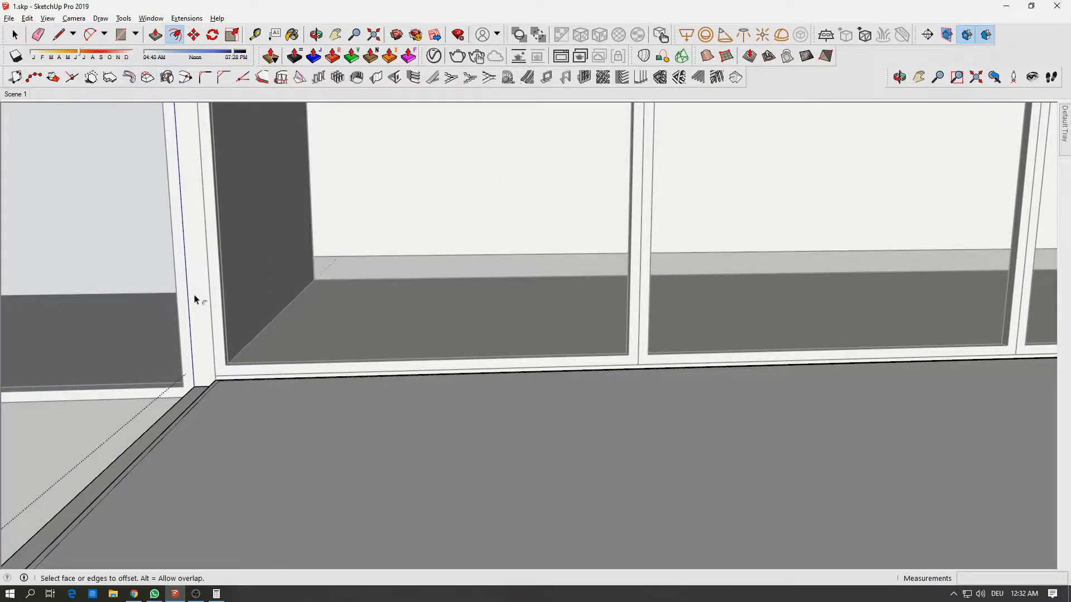
pyautogui.scroll(3, 195, 300)
pyautogui.press('space')
pyautogui.press('e')
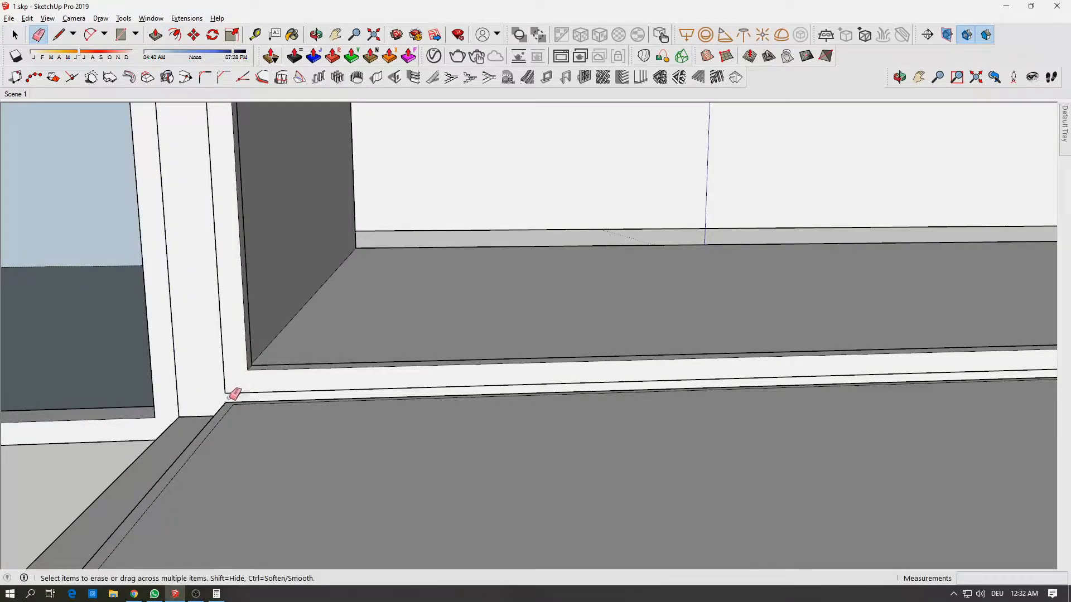
# - Re-enter the terrace group and raise the inner offset face with Push/Pull to the level of the glazing frame's lower corner
pyautogui.press('space')
pyautogui.doubleClick(310, 398)
pyautogui.press('p')
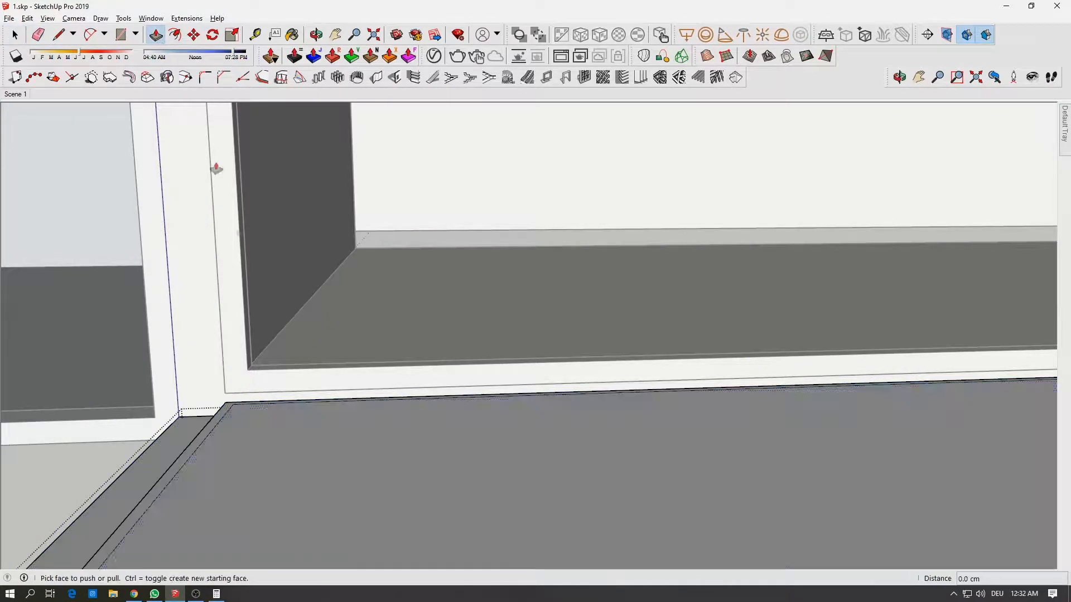
pyautogui.click(277, 416)
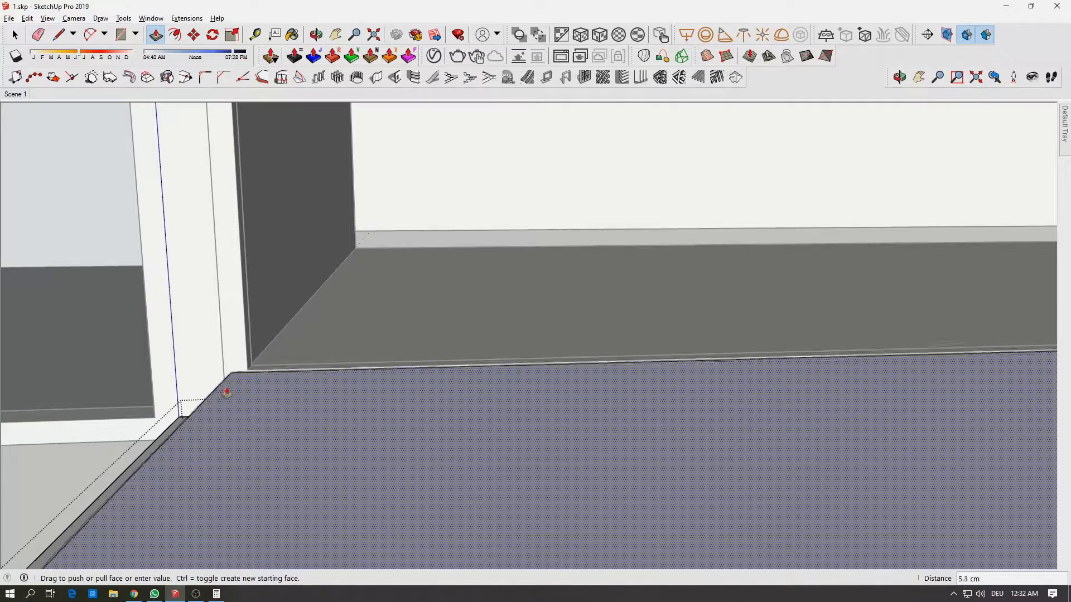
pyautogui.moveTo(227, 383); pyautogui.dragTo(257, 444, button='middle')
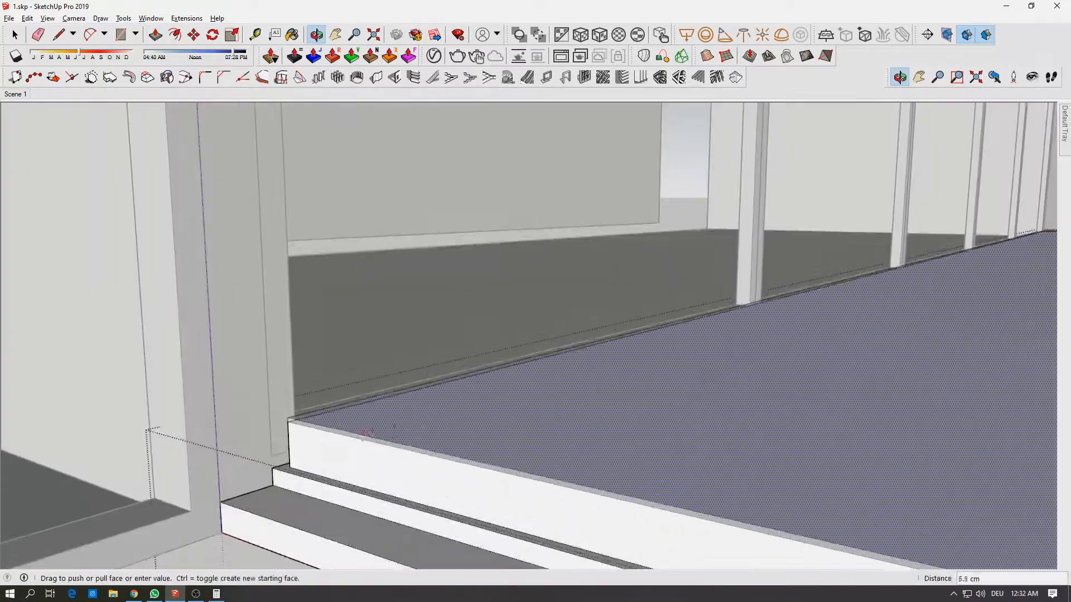
pyautogui.click(273, 458)
pyautogui.moveTo(397, 438); pyautogui.dragTo(249, 431, button='middle')
pyautogui.scroll(3, 245, 431)
pyautogui.click(208, 428)
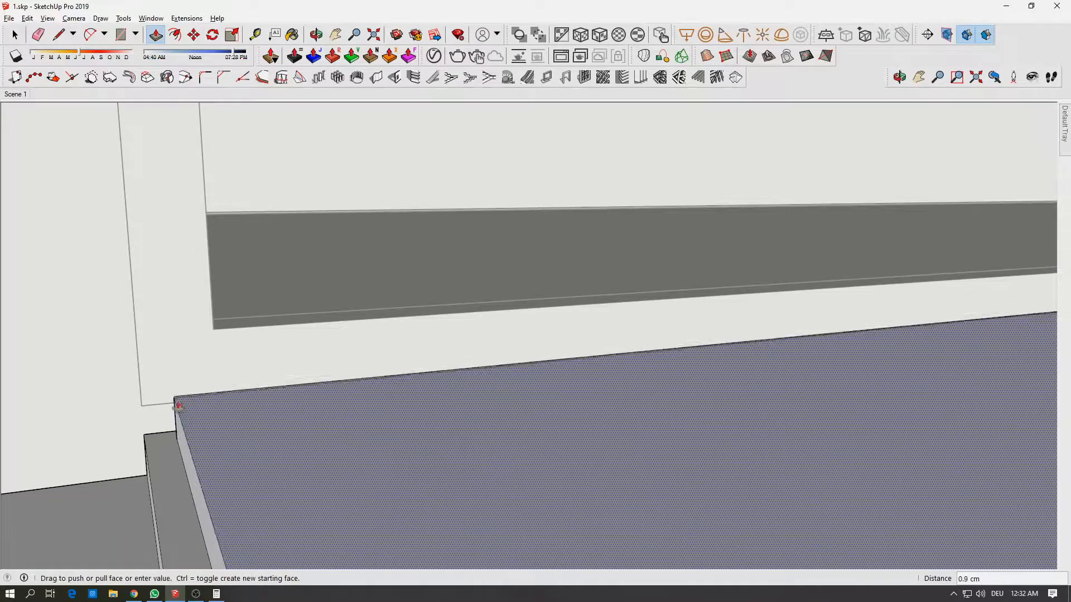
pyautogui.click(156, 408)
# - Extend the back side of the raised upper slab 2 cm with Push/Pull to close the gap to the glazing frame
pyautogui.scroll(-3, 288, 432)
pyautogui.scroll(-3, 311, 430)
pyautogui.moveTo(466, 438); pyautogui.dragTo(693, 443, button='middle')
pyautogui.scroll(2, 512, 414)
pyautogui.scroll(2, 617, 375)
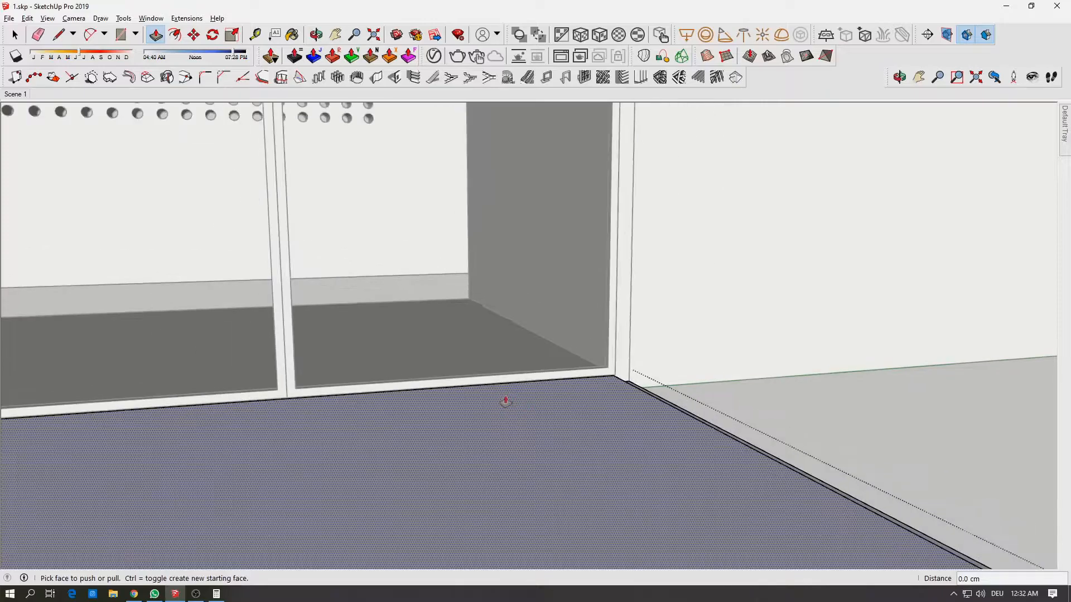
pyautogui.scroll(4, 641, 363)
pyautogui.moveTo(566, 392); pyautogui.dragTo(184, 410, button='middle')
pyautogui.moveTo(341, 406); pyautogui.dragTo(263, 406, button='middle')
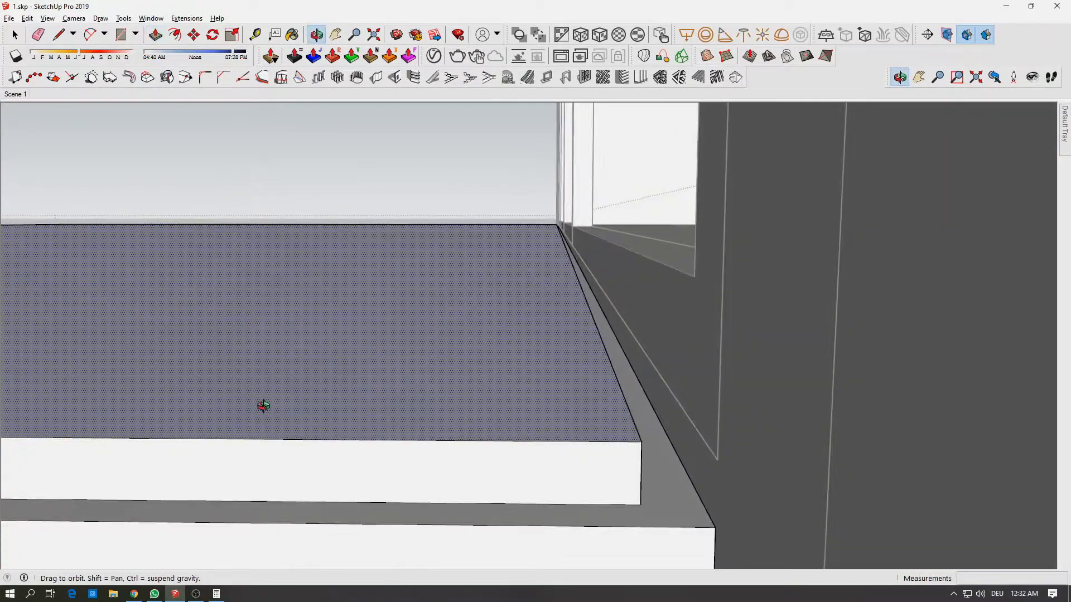
pyautogui.moveTo(679, 440); pyautogui.dragTo(652, 445, button='middle')
pyautogui.click(656, 449)
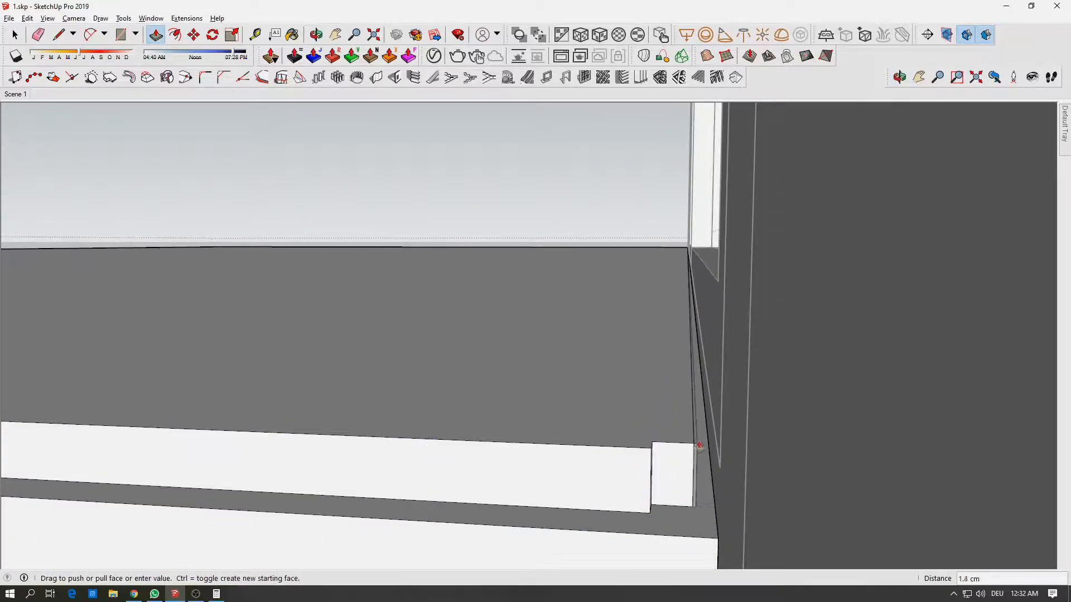
pyautogui.click(717, 462)
pyautogui.scroll(3, 654, 466)
pyautogui.moveTo(654, 467); pyautogui.dragTo(658, 459, button='middle')
pyautogui.click(658, 460)
pyautogui.click(795, 488)
pyautogui.moveTo(590, 399); pyautogui.dragTo(781, 494, button='middle')
pyautogui.scroll(2, 457, 373)
pyautogui.moveTo(457, 374); pyautogui.dragTo(884, 392, button='middle')
pyautogui.scroll(3, 688, 306)
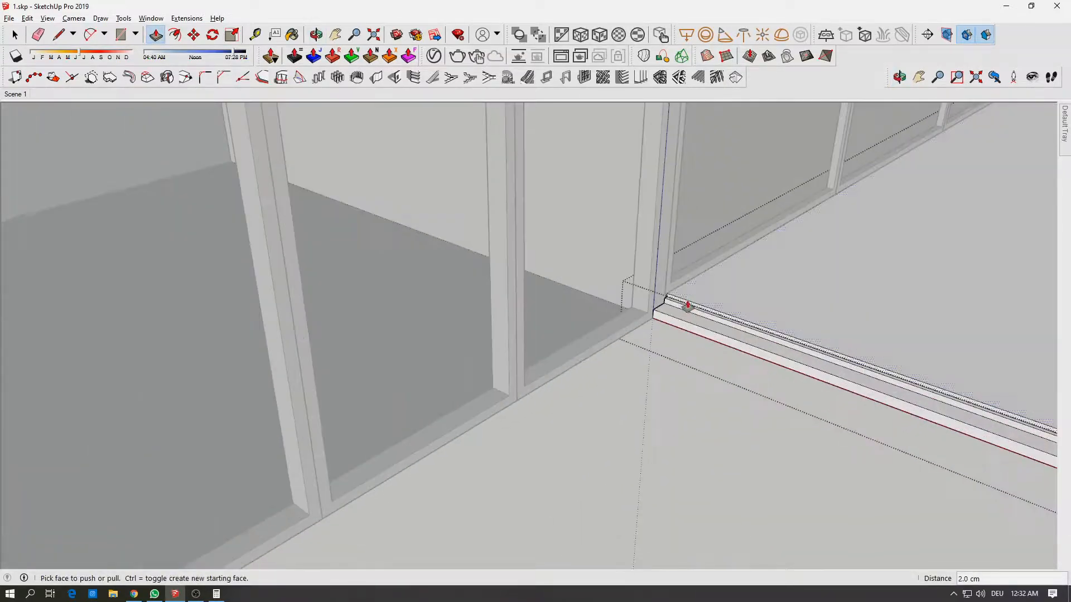
# - Finish the Push/Pull at the glazing frame's lower corner and leave the terrace group
pyautogui.scroll(6, 664, 304)
pyautogui.scroll(-3, 664, 298)
pyautogui.press('space')
pyautogui.press('Escape')
pyautogui.scroll(-2, 734, 328)
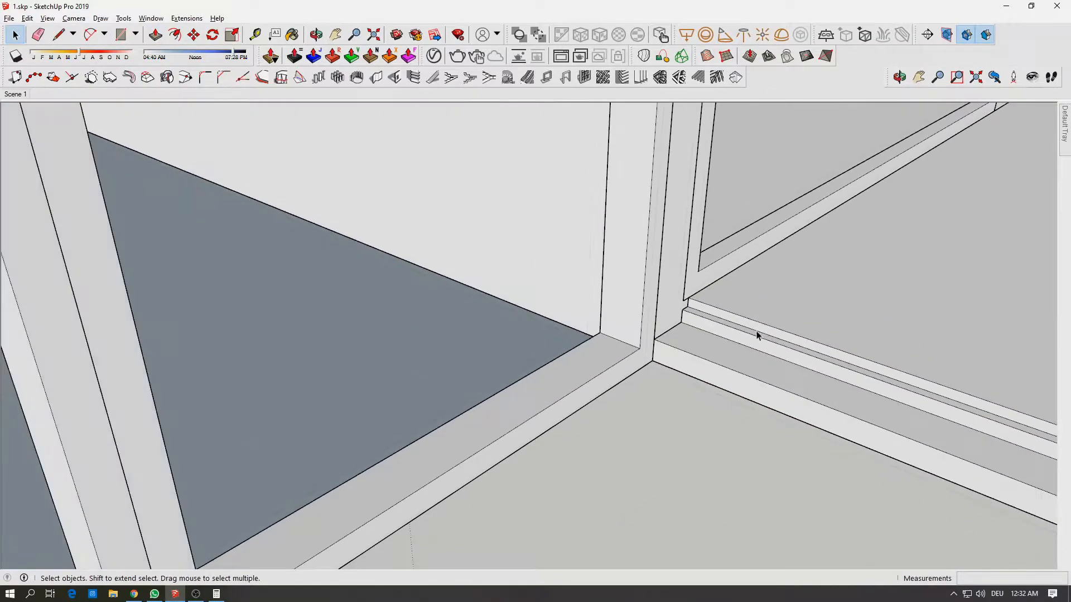
# - Erase the leftover vertical seam edges on the front sides of the two upper terrace slabs near the corner
pyautogui.scroll(-5, 757, 335)
pyautogui.moveTo(679, 352); pyautogui.dragTo(434, 325, button='middle')
pyautogui.scroll(3, 567, 330)
pyautogui.moveTo(567, 329); pyautogui.dragTo(418, 400, button='middle')
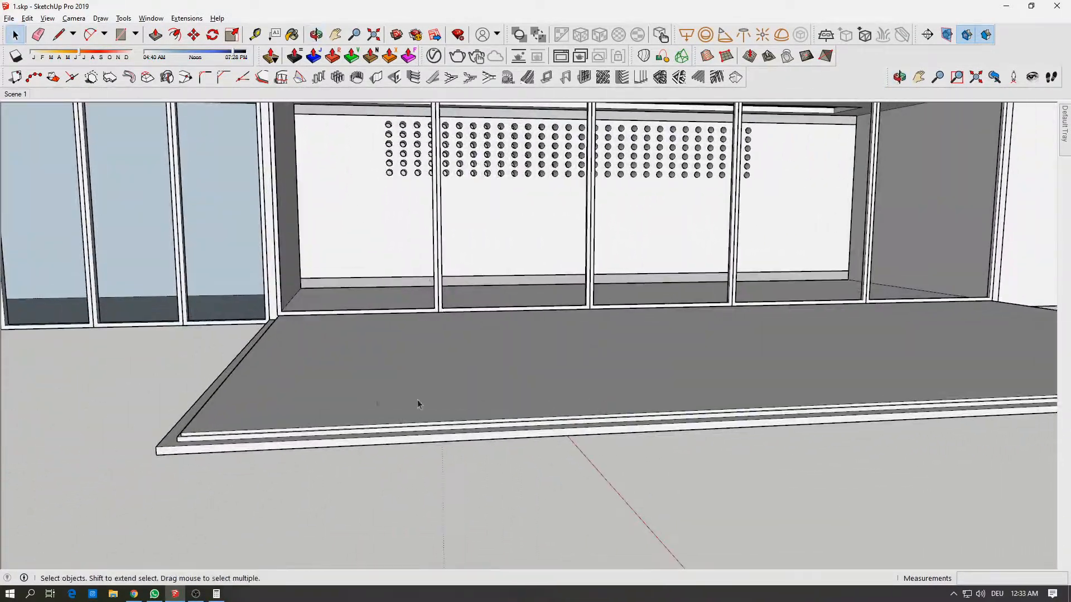
pyautogui.scroll(7, 160, 449)
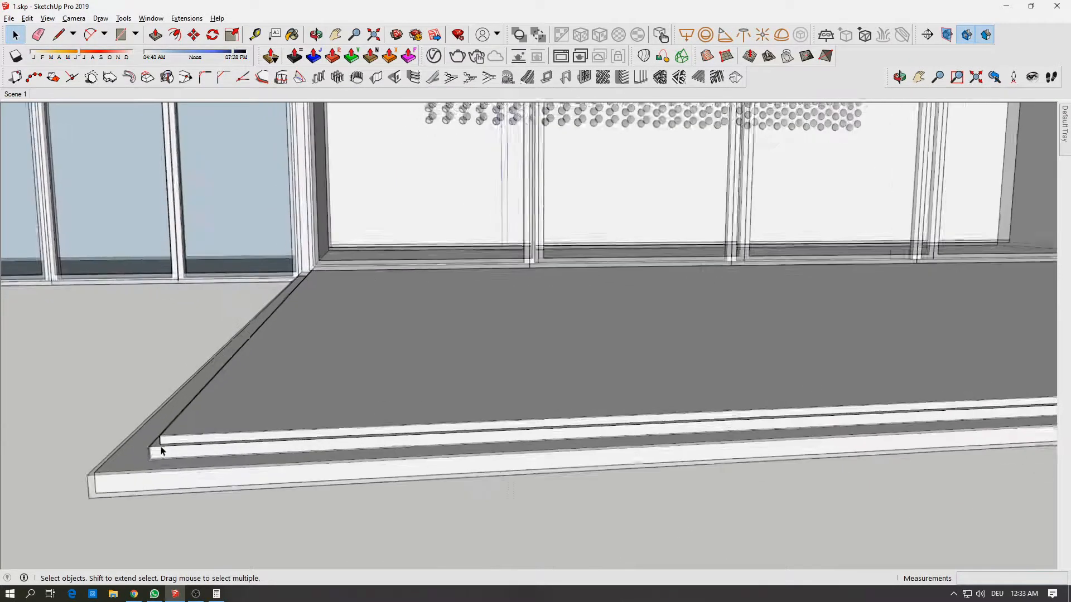
pyautogui.moveTo(151, 446)
pyautogui.mouseDown(button='middle')
pyautogui.moveTo(180, 414)
pyautogui.moveTo(338, 392)
pyautogui.moveTo(259, 438)
pyautogui.mouseUp(button='middle')
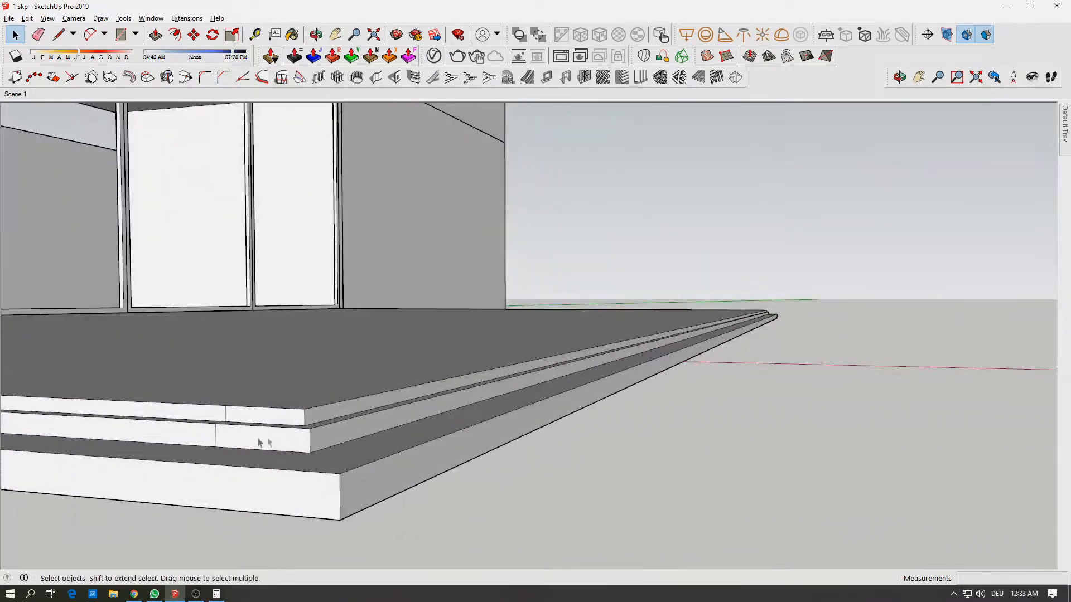
pyautogui.press('e')
pyautogui.scroll(-4, 327, 433)
pyautogui.press('space')
pyautogui.press('Escape')
pyautogui.moveTo(486, 323); pyautogui.dragTo(545, 359, button='middle')
# - Try drawing staircase guide lines inside the glazed room, starting with a 100 cm vertical line, and erase them
pyautogui.keyDown('shift'); pyautogui.moveTo(781, 358); pyautogui.dragTo(232, 354, button='middle'); pyautogui.keyUp('shift')
pyautogui.scroll(-6, 680, 379)
pyautogui.moveTo(775, 385); pyautogui.dragTo(532, 389, button='middle')
pyautogui.scroll(-3, 532, 389)
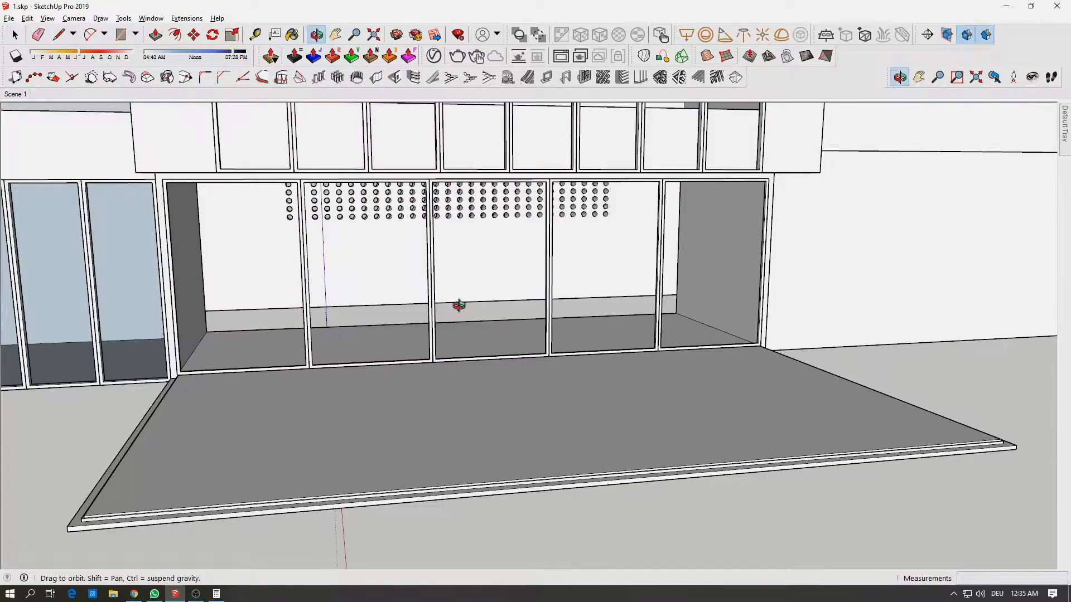
pyautogui.moveTo(457, 304); pyautogui.dragTo(520, 214, button='middle')
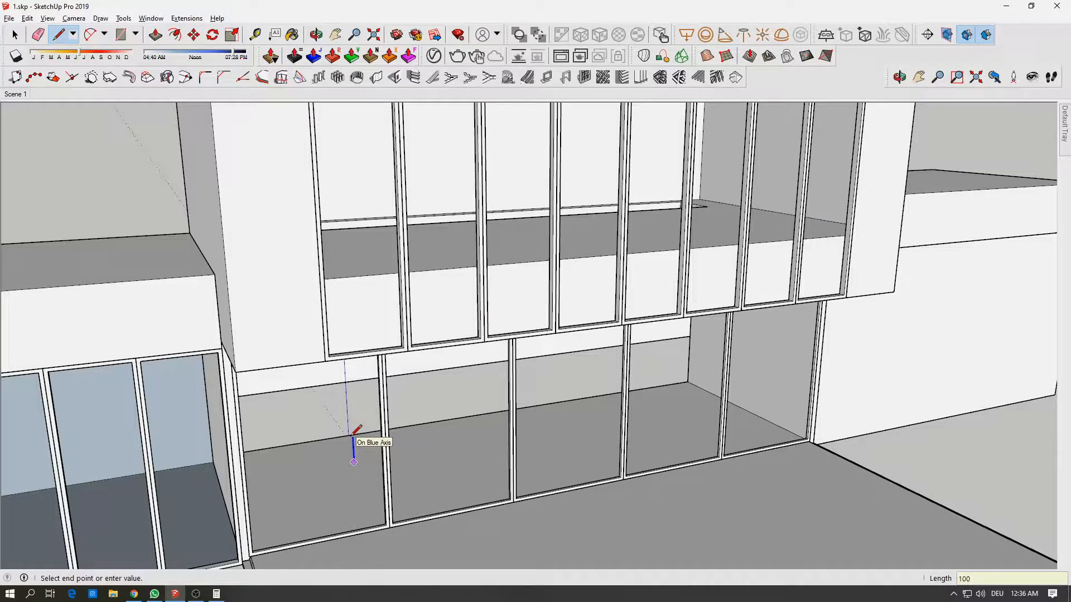
pyautogui.moveTo(353, 434); pyautogui.dragTo(386, 413, button='middle')
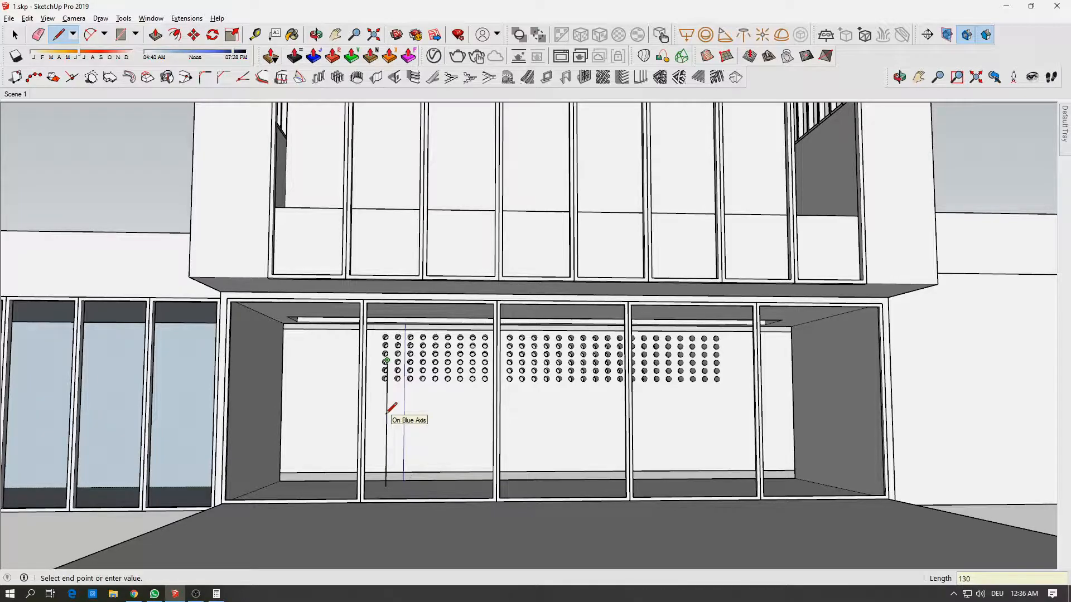
pyautogui.moveTo(406, 469); pyautogui.dragTo(375, 474, button='middle')
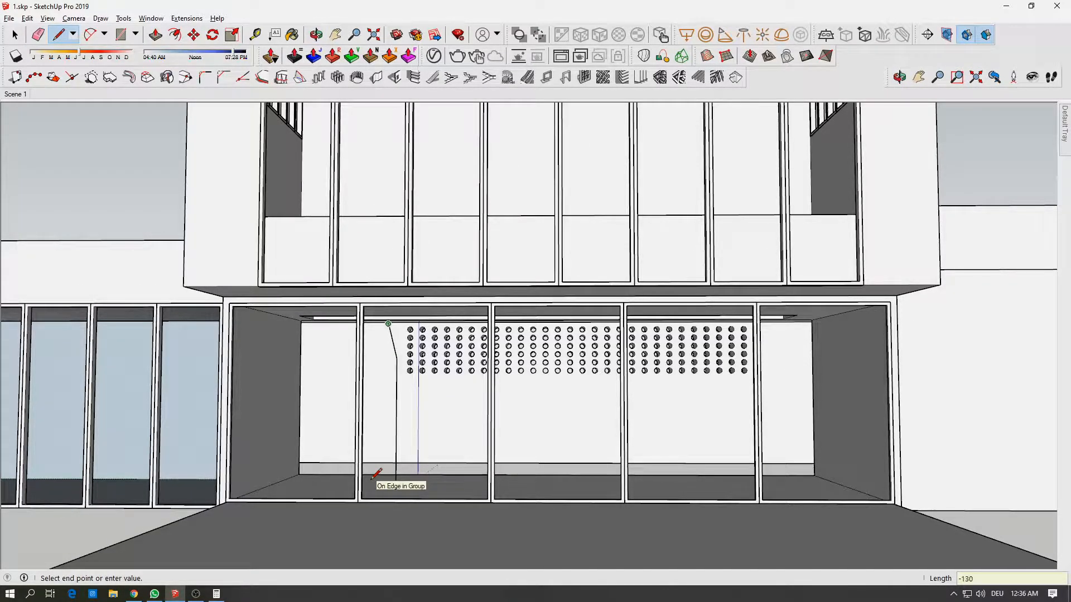
pyautogui.moveTo(366, 460); pyautogui.dragTo(352, 437, button='middle')
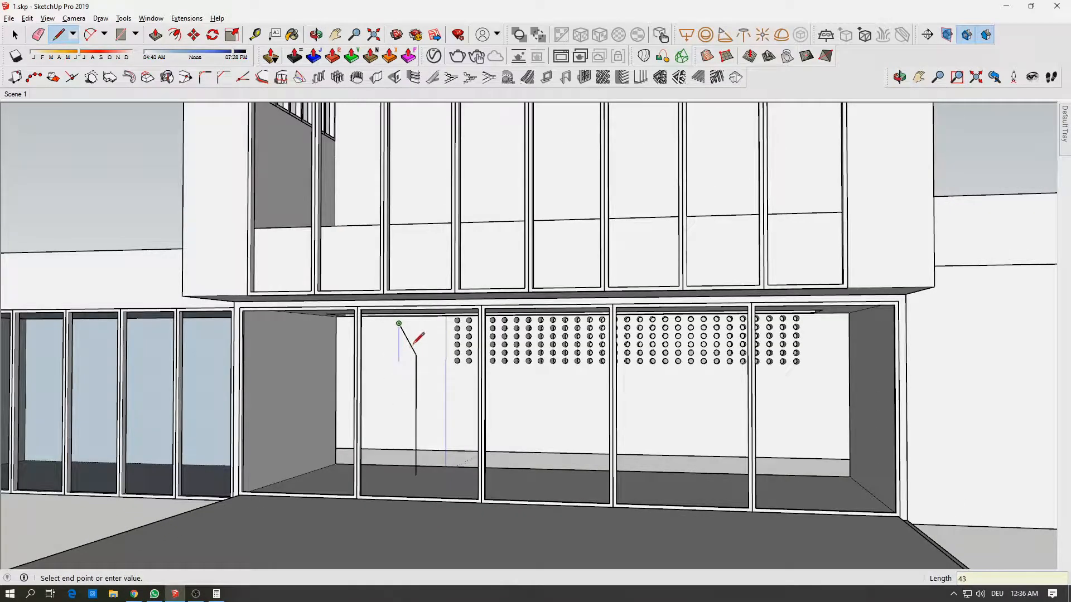
pyautogui.press('e')
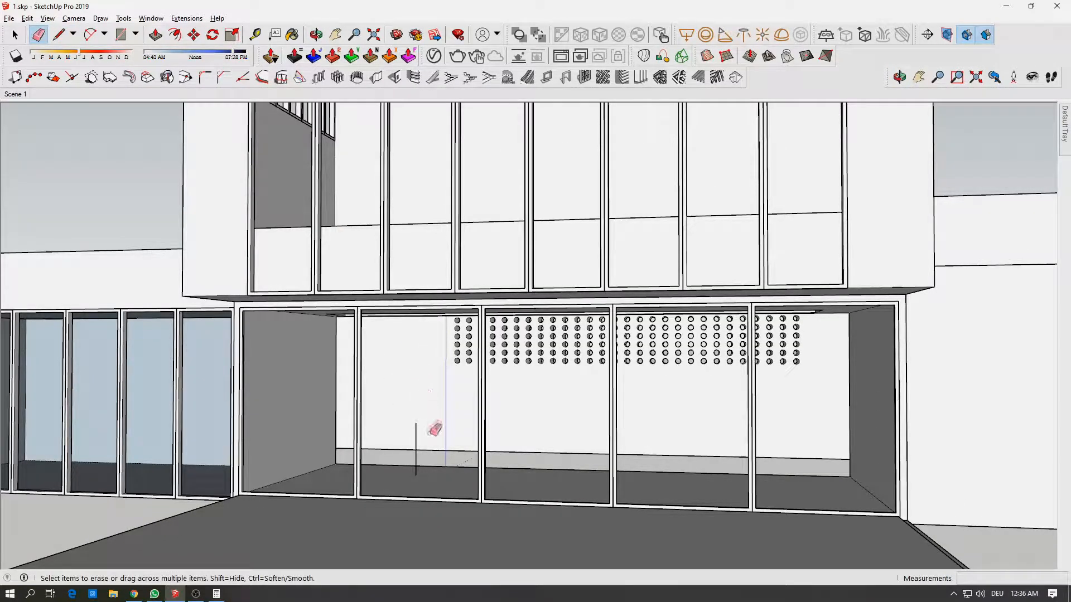
# - Draw the staircase's sloping side face from the room floor up through the ceiling opening, with a vertical upper end about 110 cm high
pyautogui.press('l')
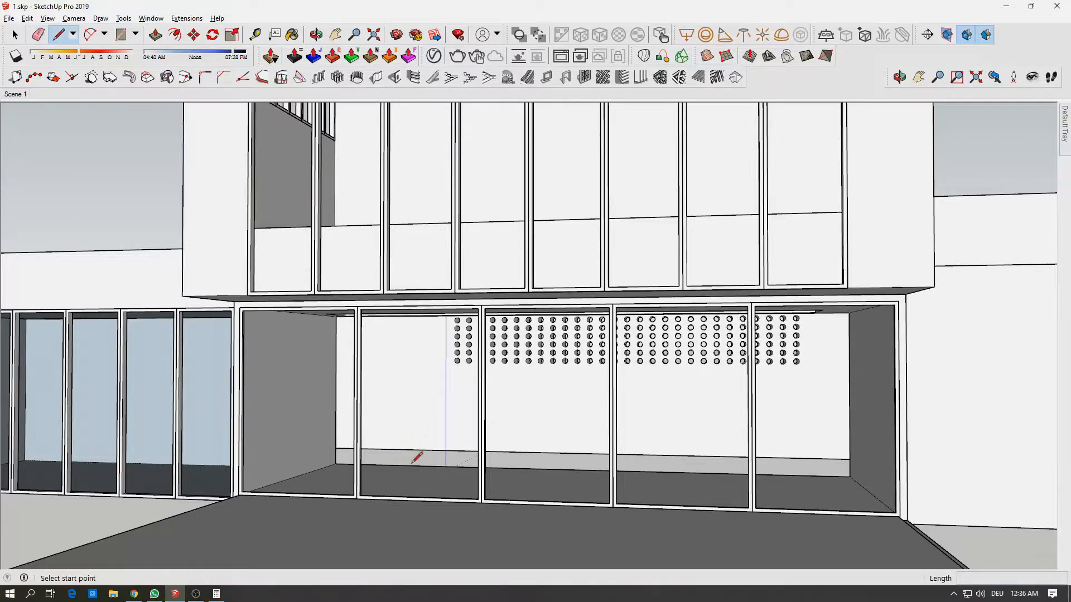
pyautogui.moveTo(418, 446); pyautogui.dragTo(454, 478, button='middle')
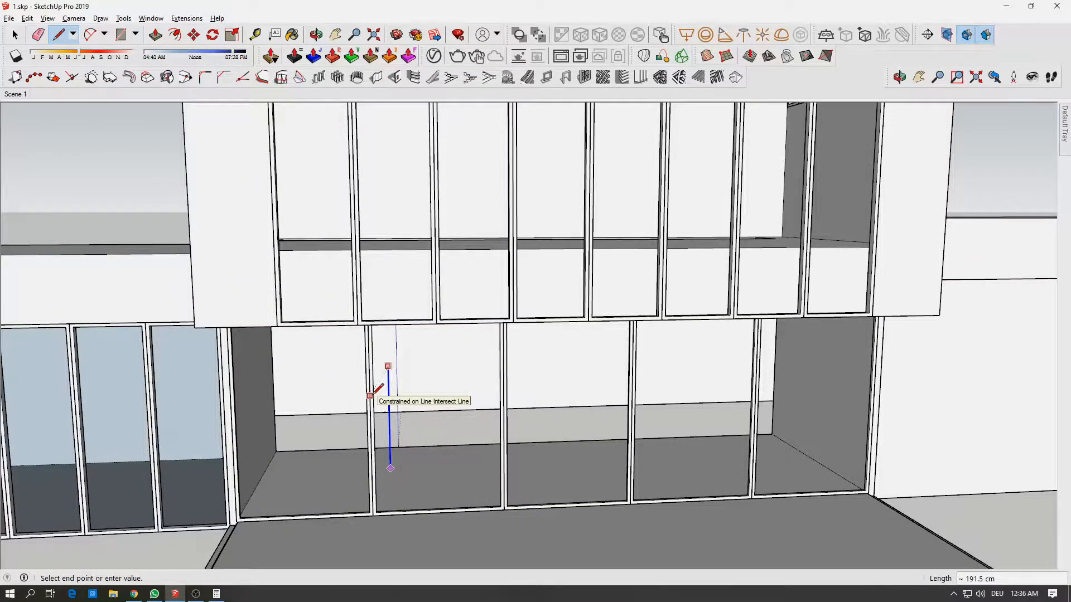
pyautogui.moveTo(478, 353); pyautogui.dragTo(638, 199, button='middle')
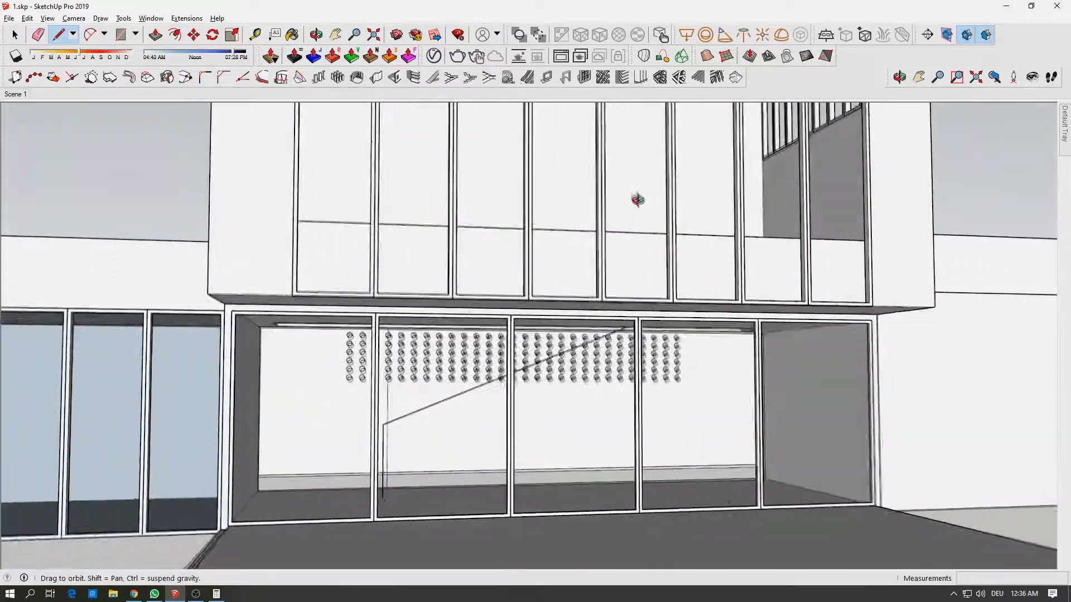
pyautogui.scroll(5, 763, 285)
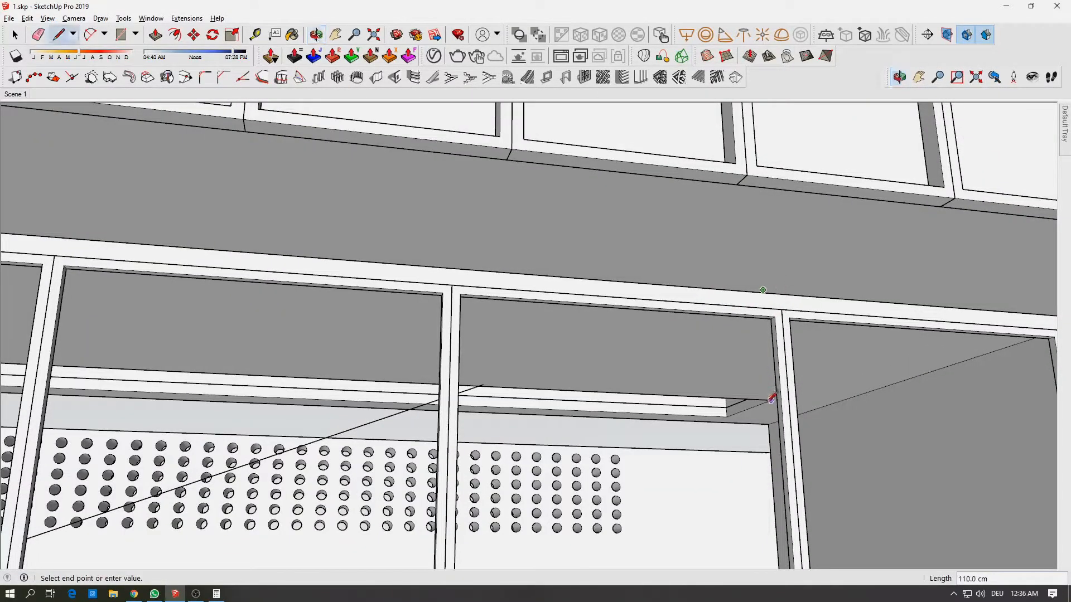
pyautogui.moveTo(429, 437); pyautogui.dragTo(434, 379, button='middle')
pyautogui.scroll(-5, 434, 379)
pyautogui.moveTo(256, 280); pyautogui.dragTo(174, 292, button='middle')
pyautogui.scroll(-3, 227, 377)
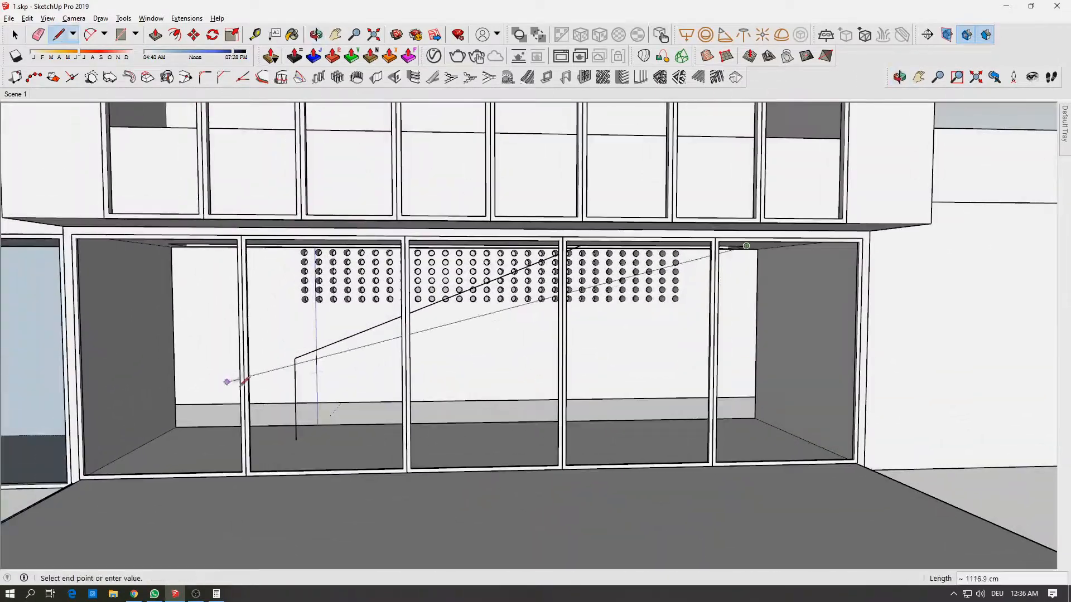
pyautogui.click(296, 440)
pyautogui.moveTo(343, 415); pyautogui.dragTo(502, 385, button='middle')
# - Group the sloping stair face, reverse it inside the group, and leave the group
pyautogui.press('space')
pyautogui.rightClick(330, 370)
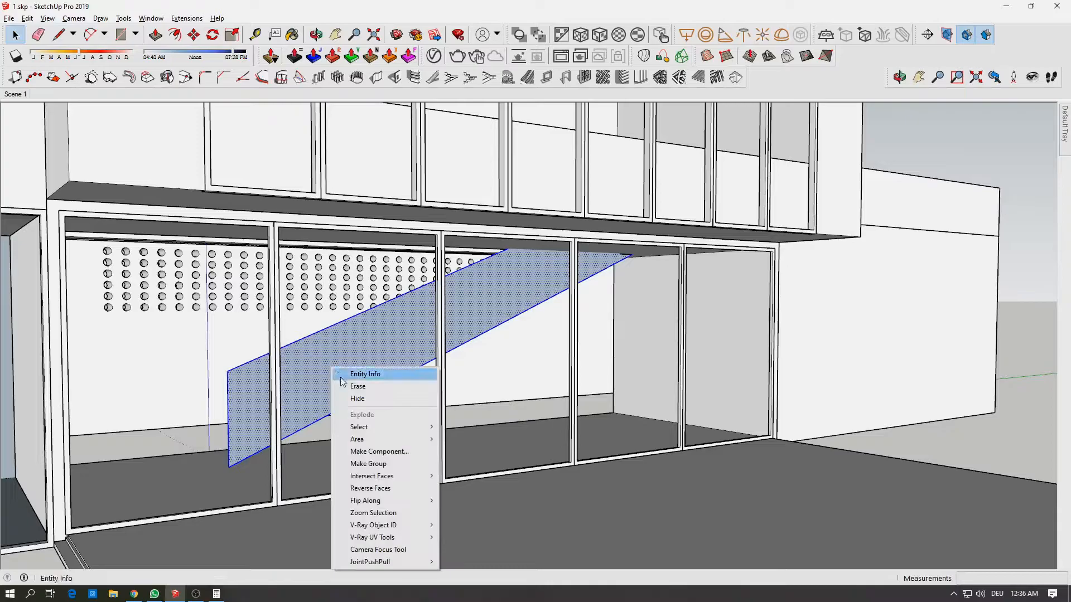
pyautogui.click(374, 463)
pyautogui.doubleClick(328, 404)
pyautogui.rightClick(329, 404)
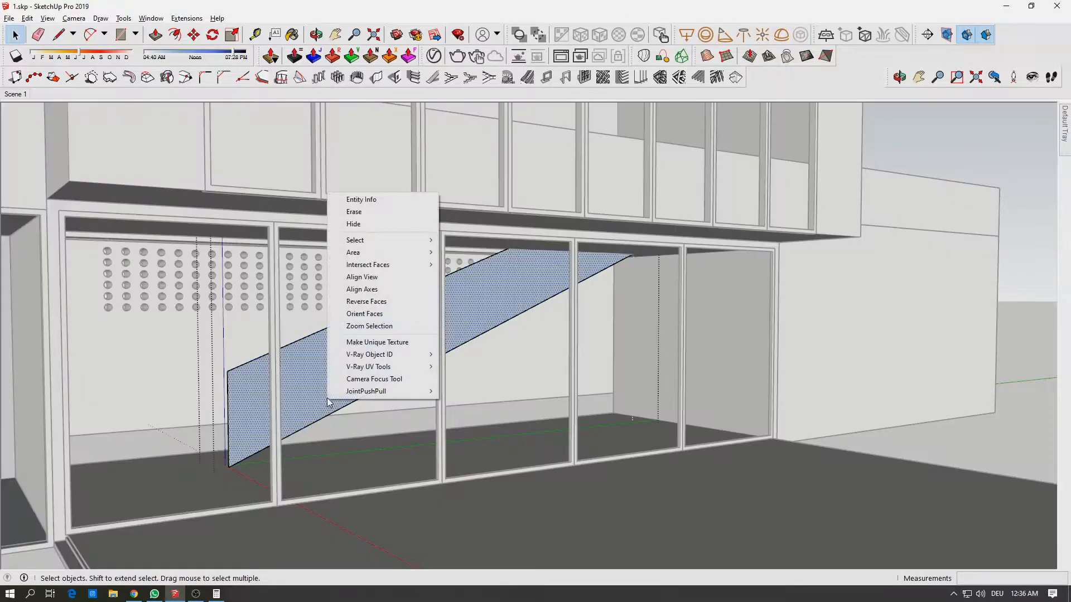
pyautogui.click(391, 302)
pyautogui.moveTo(346, 335); pyautogui.dragTo(289, 385, button='middle')
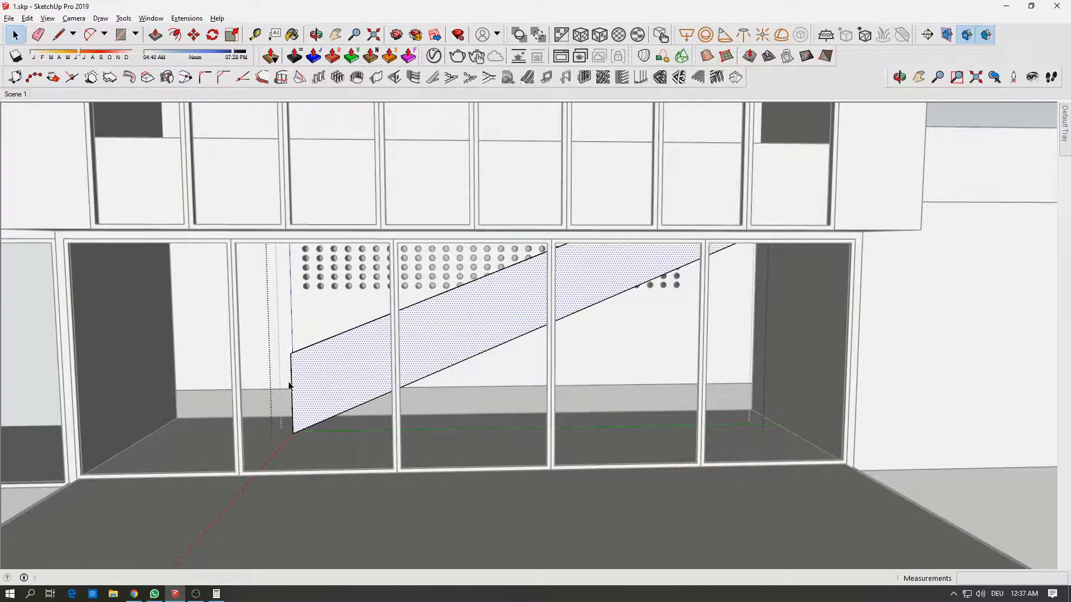
pyautogui.click(289, 385)
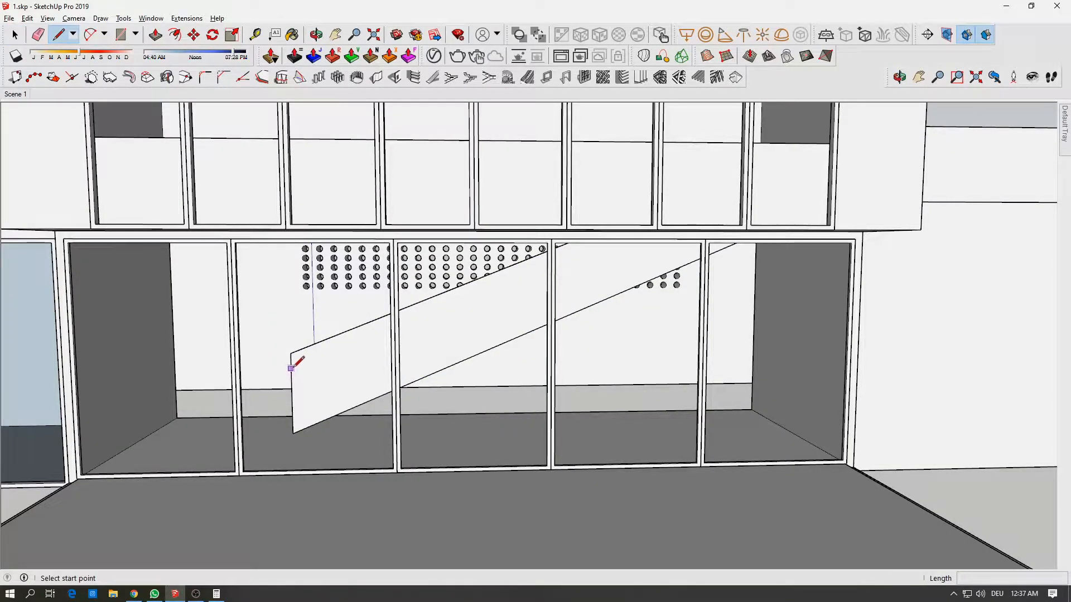
# - Compare with the reference photo and draw a low rectangular wall face along the floor from the sloping face's lower end
pyautogui.hotkey('alt', 'Tab')
pyautogui.hotkey('alt', 'Tab')
pyautogui.press('l')
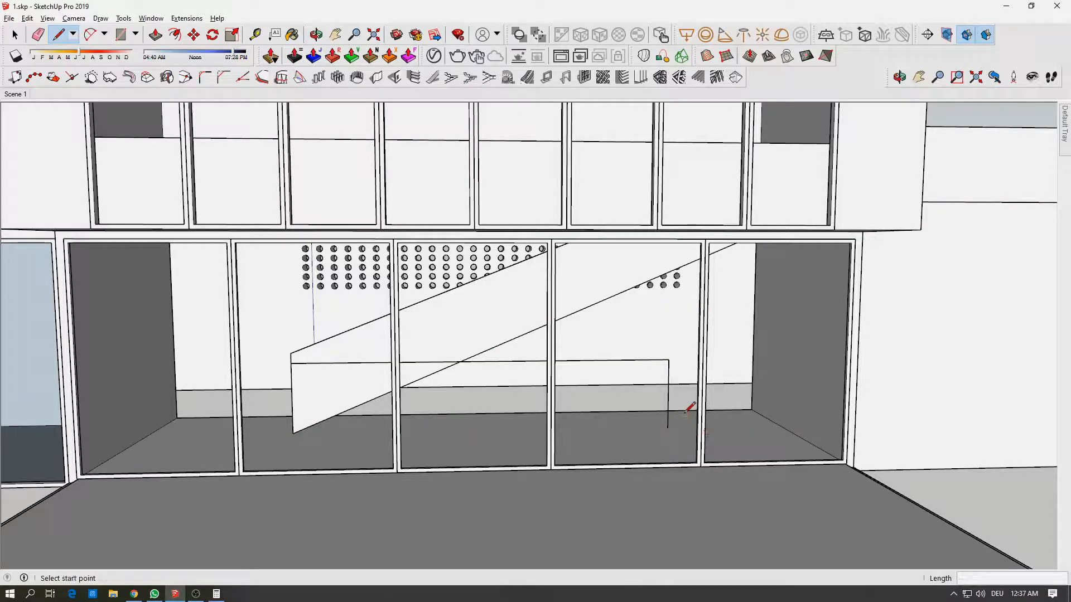
pyautogui.scroll(2, 688, 412)
pyautogui.press('e')
pyautogui.press('l')
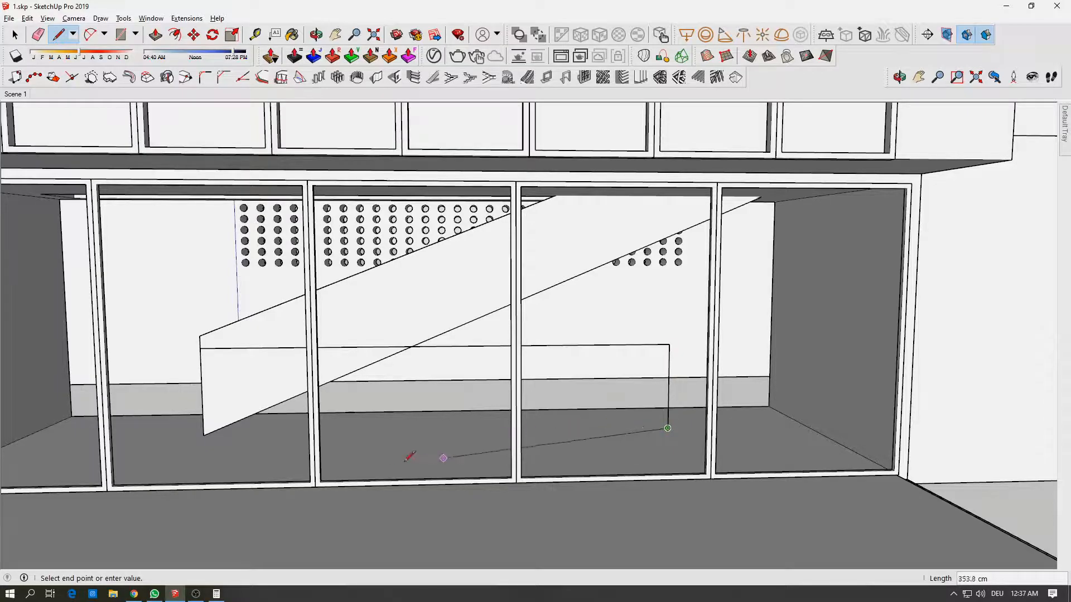
pyautogui.click(200, 349)
# - Group the low rectangular wall face, reverse it inside the group, and leave the group
pyautogui.press('space')
pyautogui.rightClick(362, 393)
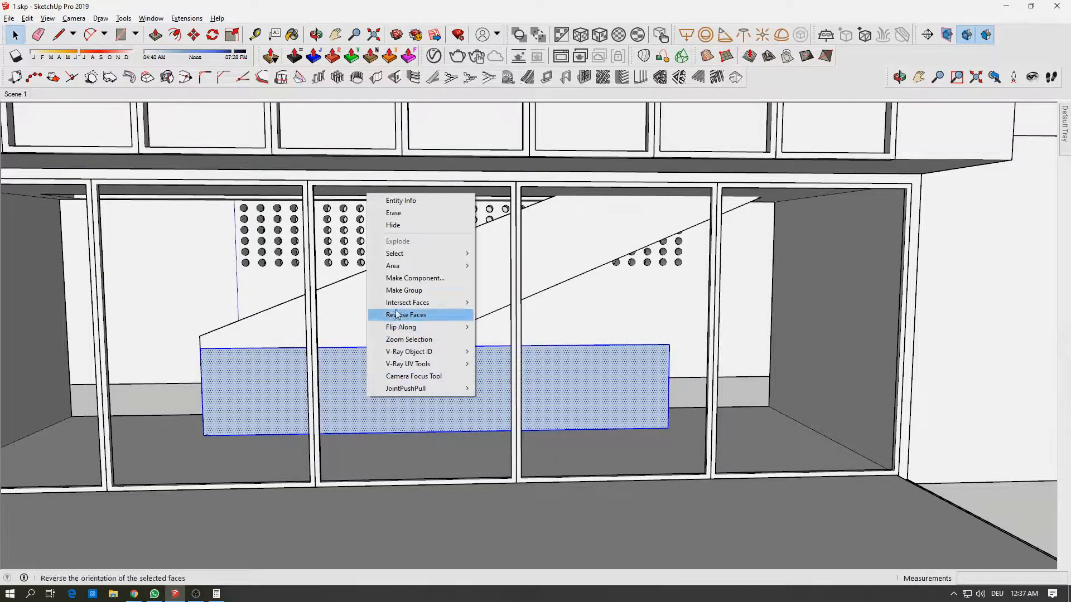
pyautogui.click(404, 290)
pyautogui.rightClick(411, 382)
pyautogui.doubleClick(406, 382)
pyautogui.rightClick(397, 376)
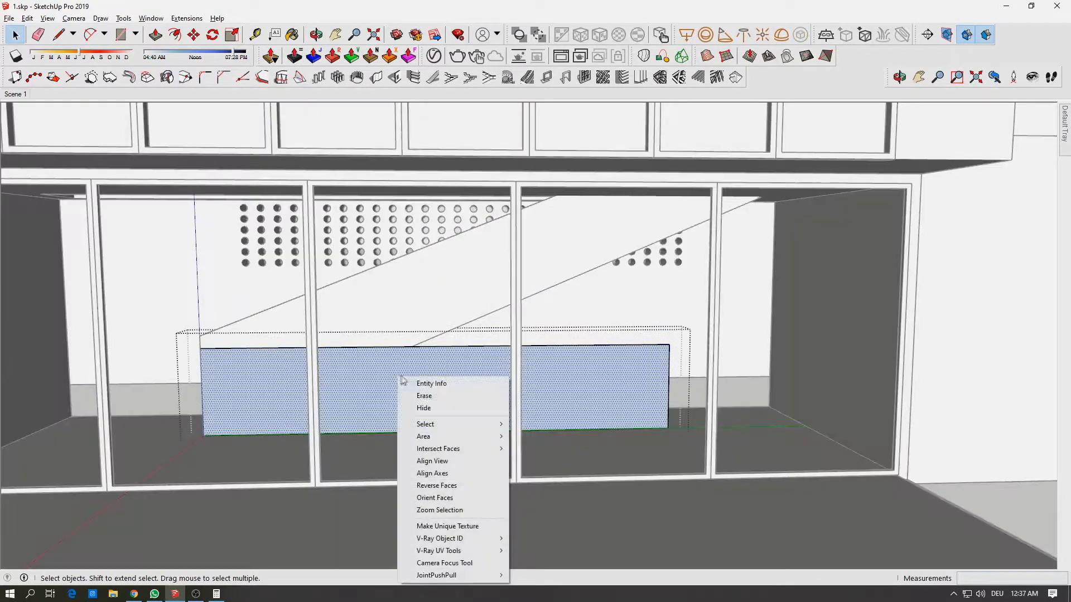
pyautogui.click(437, 485)
pyautogui.moveTo(442, 487); pyautogui.dragTo(602, 406, button='middle')
pyautogui.scroll(-4, 598, 404)
pyautogui.moveTo(382, 404); pyautogui.dragTo(170, 356, button='middle')
pyautogui.press('alt')
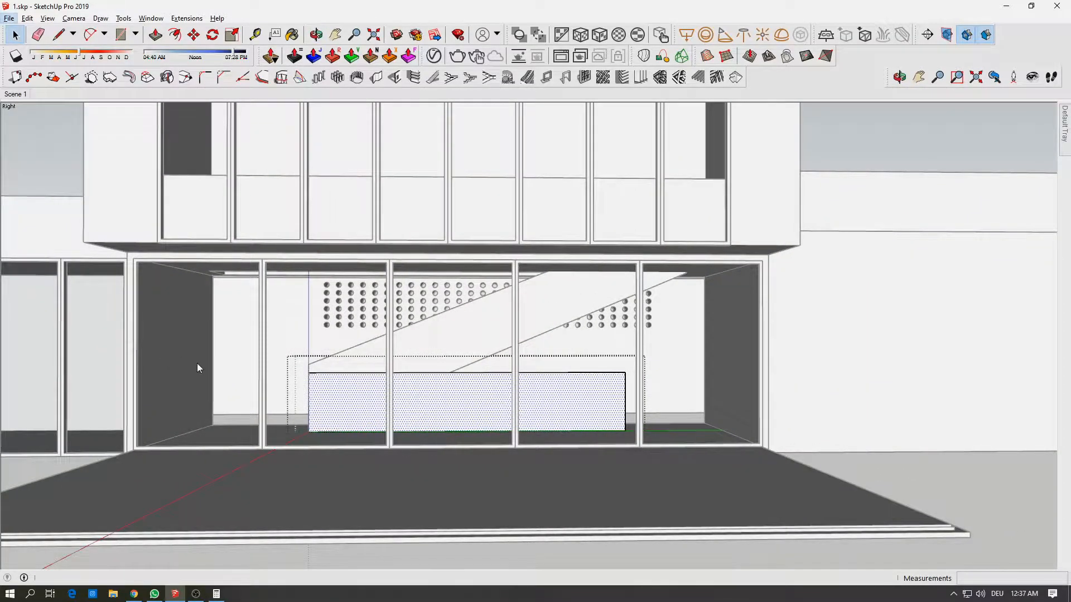
pyautogui.press('space')
pyautogui.press('Escape')
# - Erase the sloping edges of the stair side face so its slope can be redrawn
pyautogui.scroll(-3, 319, 371)
pyautogui.moveTo(318, 371); pyautogui.dragTo(423, 363, button='middle')
pyautogui.moveTo(626, 211); pyautogui.dragTo(701, 339, button='middle')
pyautogui.scroll(3, 702, 258)
pyautogui.moveTo(677, 264); pyautogui.dragTo(614, 323, button='middle')
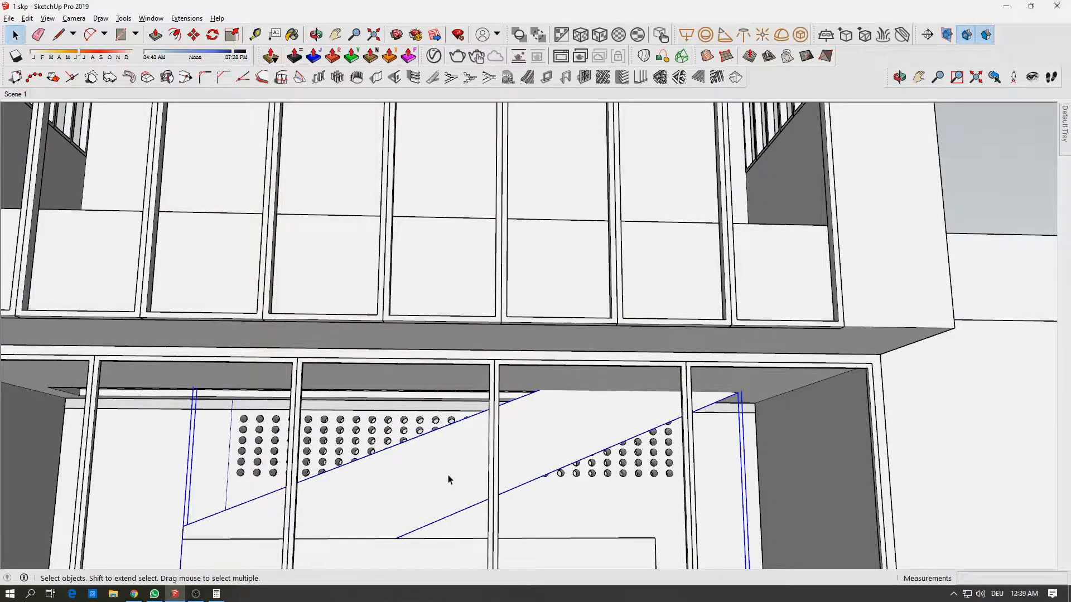
pyautogui.press('e')
pyautogui.moveTo(461, 510)
pyautogui.mouseDown()
pyautogui.moveTo(447, 426)
pyautogui.moveTo(513, 392)
pyautogui.mouseUp()
# - Shorten the stair opening in the upper floor by moving its end face 150 cm with Push/Pull
pyautogui.moveTo(661, 349); pyautogui.dragTo(708, 393, button='middle')
pyautogui.scroll(6, 697, 289)
pyautogui.moveTo(634, 268)
pyautogui.mouseDown(button='middle')
pyautogui.moveTo(761, 346)
pyautogui.moveTo(849, 331)
pyautogui.mouseUp(button='middle')
pyautogui.moveTo(944, 363); pyautogui.dragTo(804, 366, button='middle')
pyautogui.press('space')
pyautogui.hotkey('ctrl', 'a')
pyautogui.press('p')
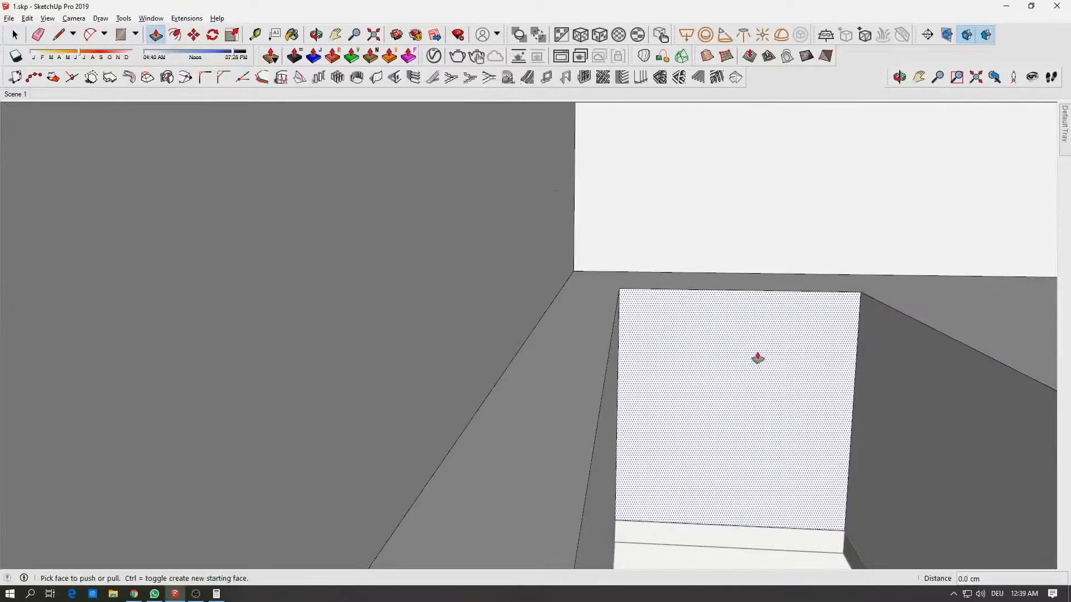
pyautogui.click(758, 359)
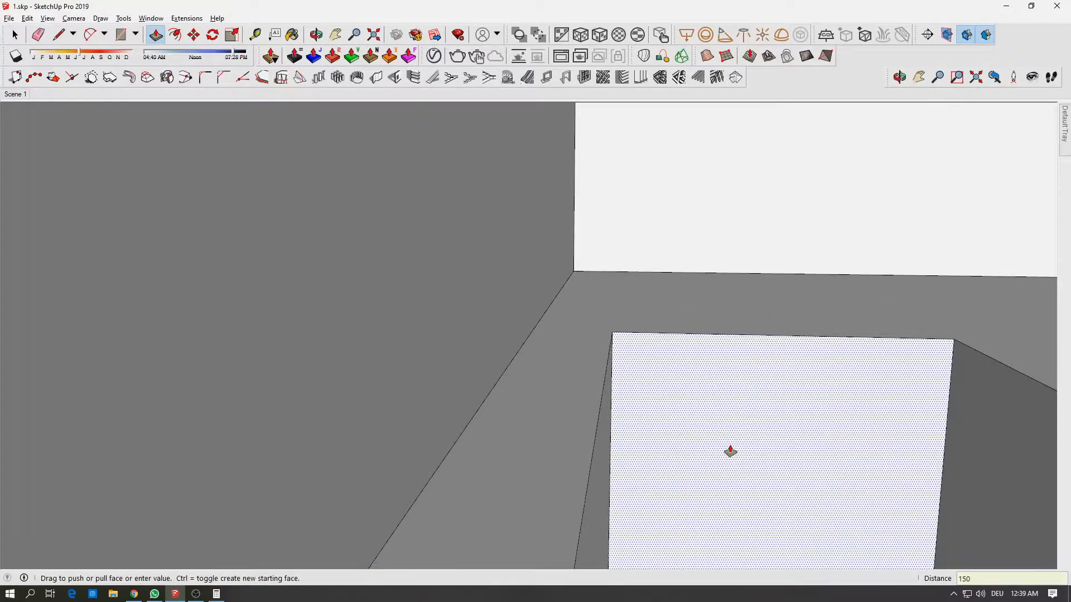
pyautogui.press('Return')
# - Push/Pull the same end face of the upper floor's stair opening by 50 cm
pyautogui.moveTo(919, 449); pyautogui.dragTo(707, 433, button='middle')
pyautogui.scroll(-3, 706, 433)
pyautogui.click(706, 434)
pyautogui.click(691, 433)
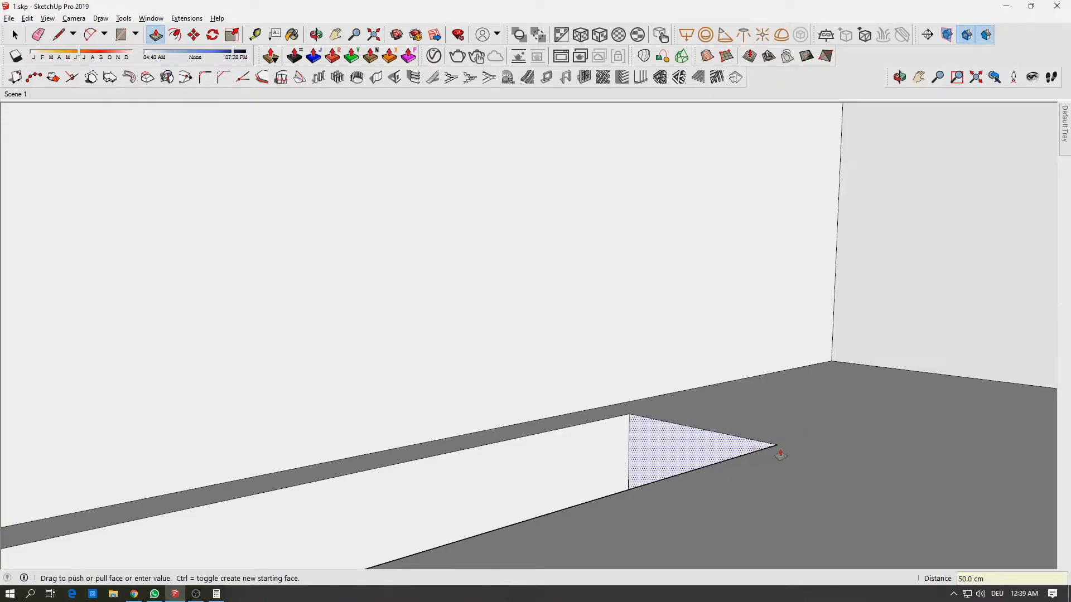
pyautogui.scroll(6, 636, 411)
pyautogui.scroll(-8, 543, 427)
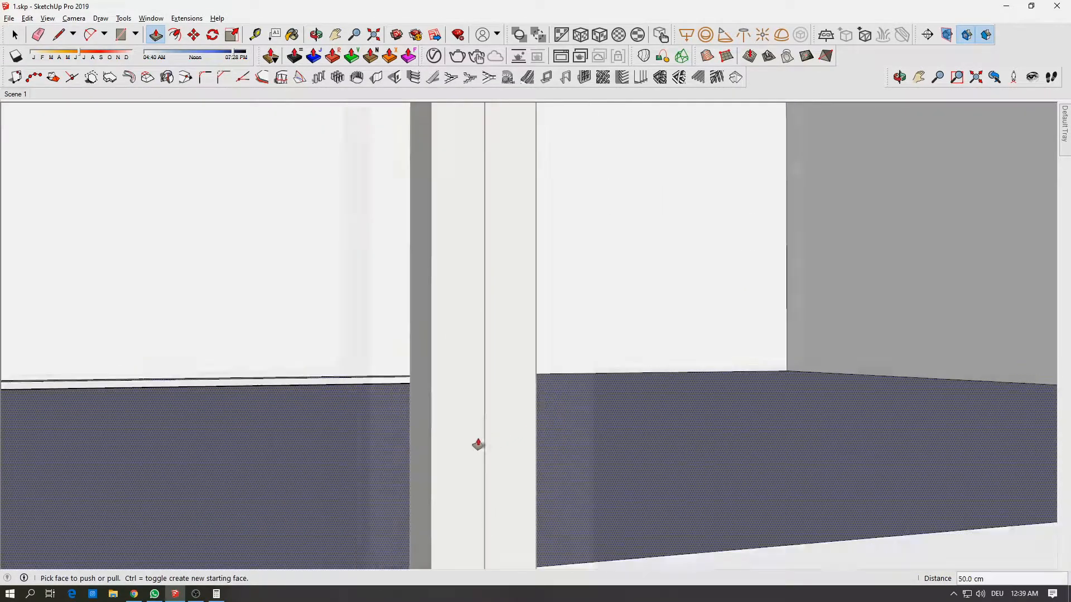
# - Enter the stair side group and redraw its sloping edge from the vertical lower edge up through the ceiling opening
pyautogui.moveTo(478, 454); pyautogui.dragTo(486, 266, button='middle')
pyautogui.press('space')
pyautogui.scroll(5, 362, 427)
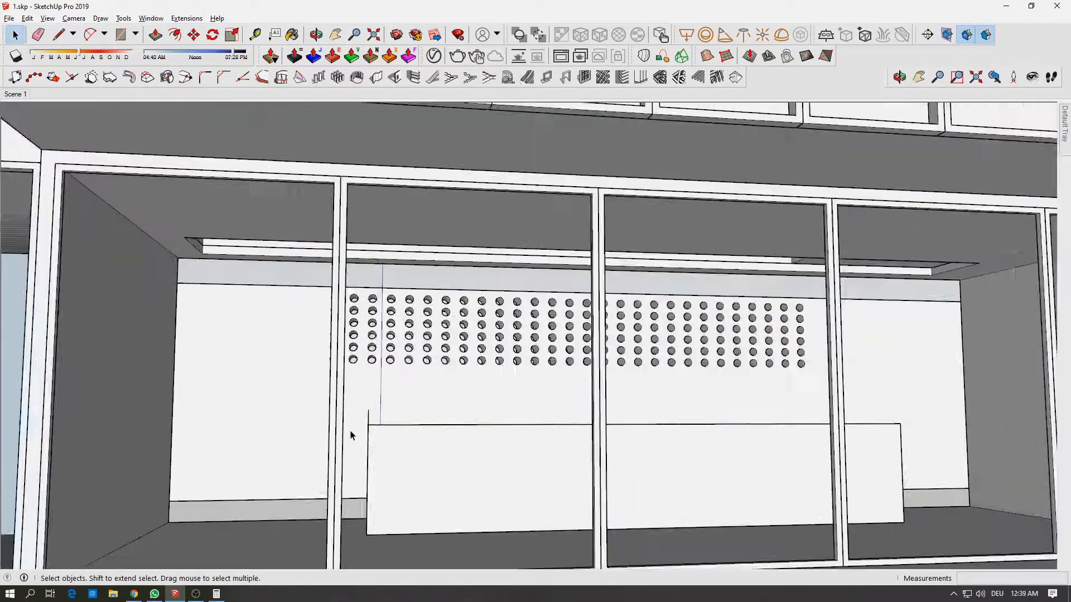
pyautogui.doubleClick(372, 421)
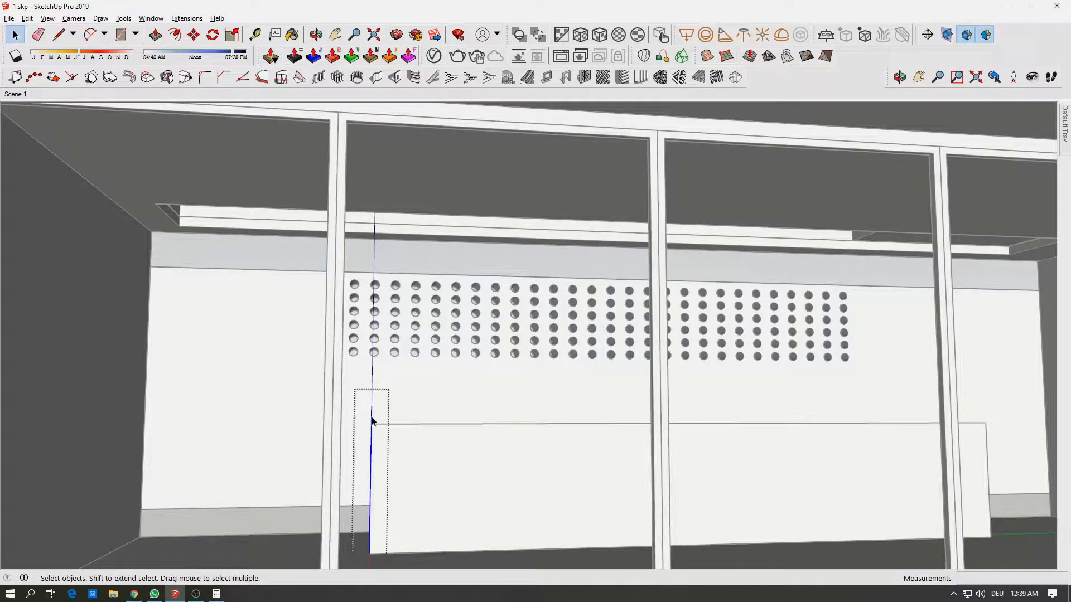
pyautogui.moveTo(868, 235); pyautogui.dragTo(740, 558, button='middle')
pyautogui.moveTo(646, 246); pyautogui.dragTo(685, 467, button='middle')
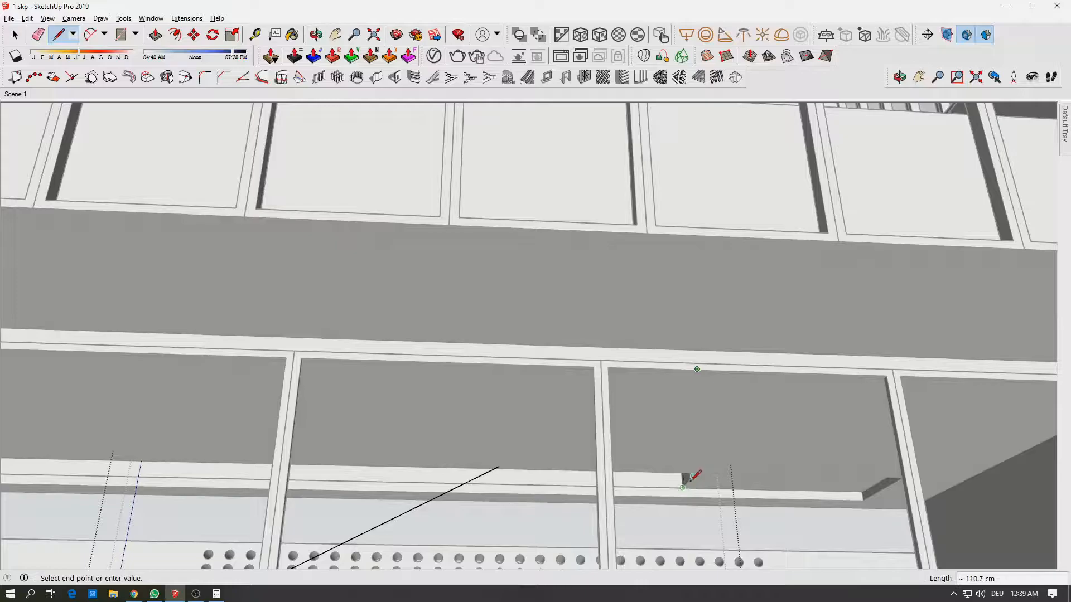
# - Enter the ceiling group and shorten its stair opening with Push/Pull toward the end of the floor opening above
pyautogui.press('space')
pyautogui.click(808, 499)
pyautogui.moveTo(837, 498)
pyautogui.mouseDown(button='middle')
pyautogui.moveTo(861, 483)
pyautogui.moveTo(840, 514)
pyautogui.mouseUp(button='middle')
pyautogui.doubleClick(800, 523)
pyautogui.tripleClick(800, 523)
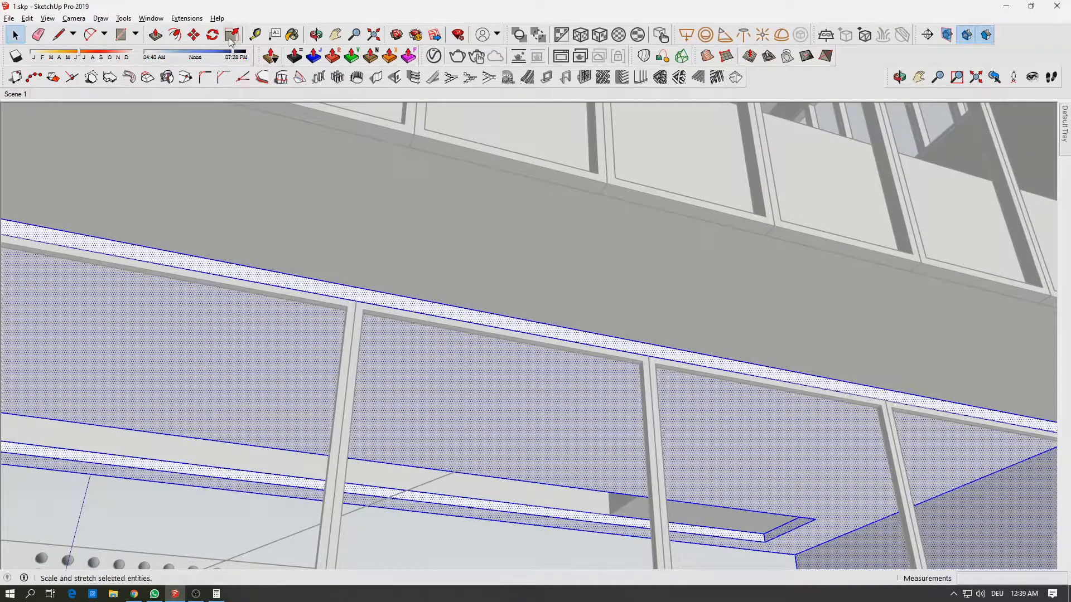
pyautogui.click(155, 36)
pyautogui.click(760, 524)
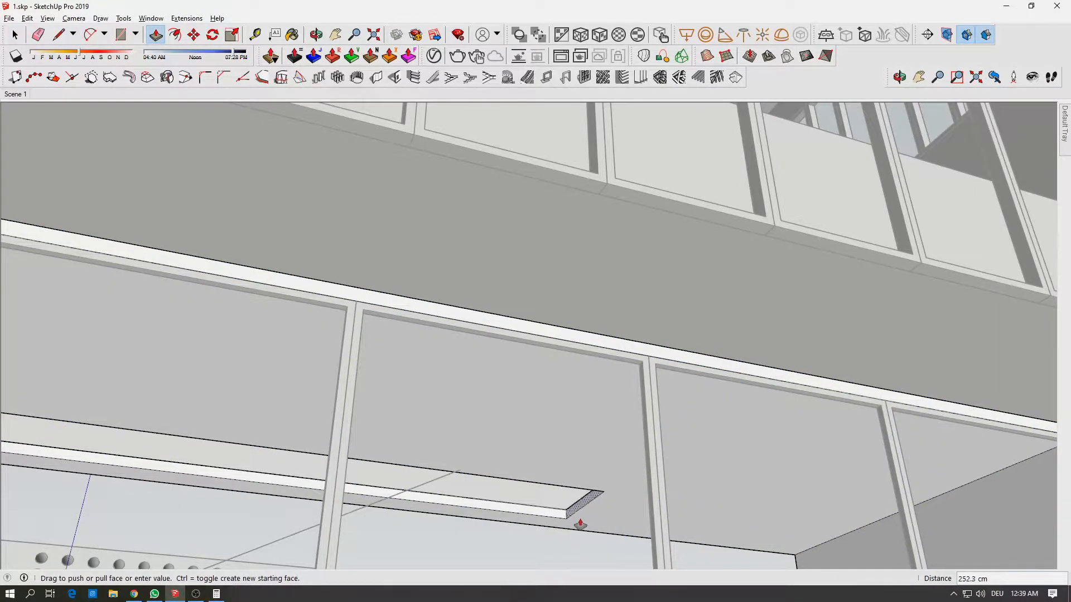
pyautogui.click(636, 505)
# - Adjust the end face of the ceiling's stair opening by about 6.6 cm with Push/Pull to align it with the opening above
pyautogui.moveTo(595, 471); pyautogui.dragTo(742, 486, button='middle')
pyautogui.scroll(3, 499, 504)
pyautogui.moveTo(499, 503); pyautogui.dragTo(722, 526, button='middle')
pyautogui.click(725, 527)
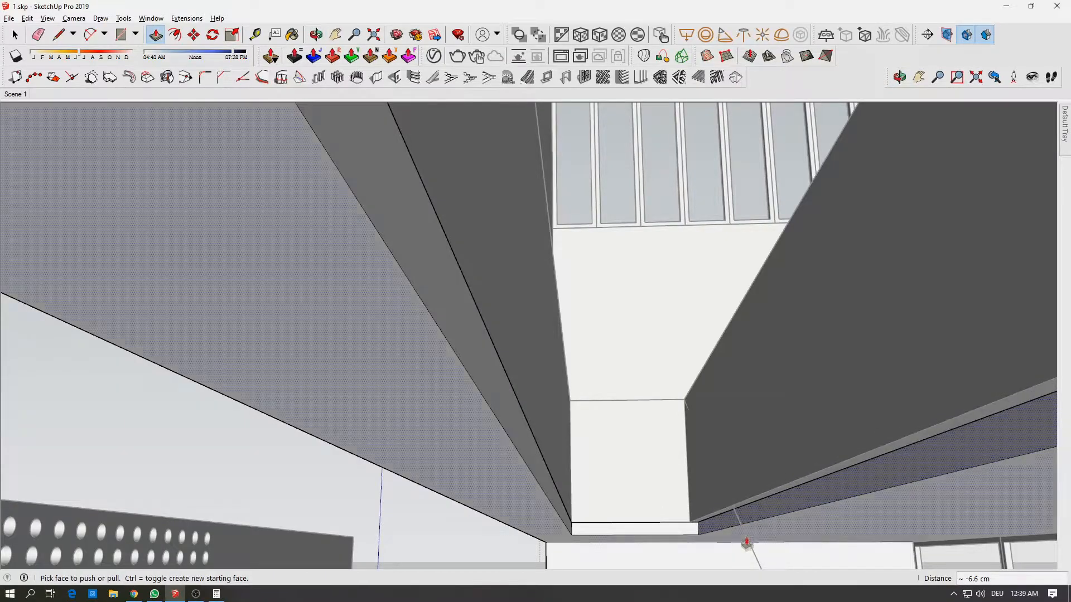
# - Enter the upper floor group and widen its stair opening slightly by pushing back the side face with Push/Pull
pyautogui.press('space')
pyautogui.doubleClick(731, 464)
pyautogui.click(730, 471)
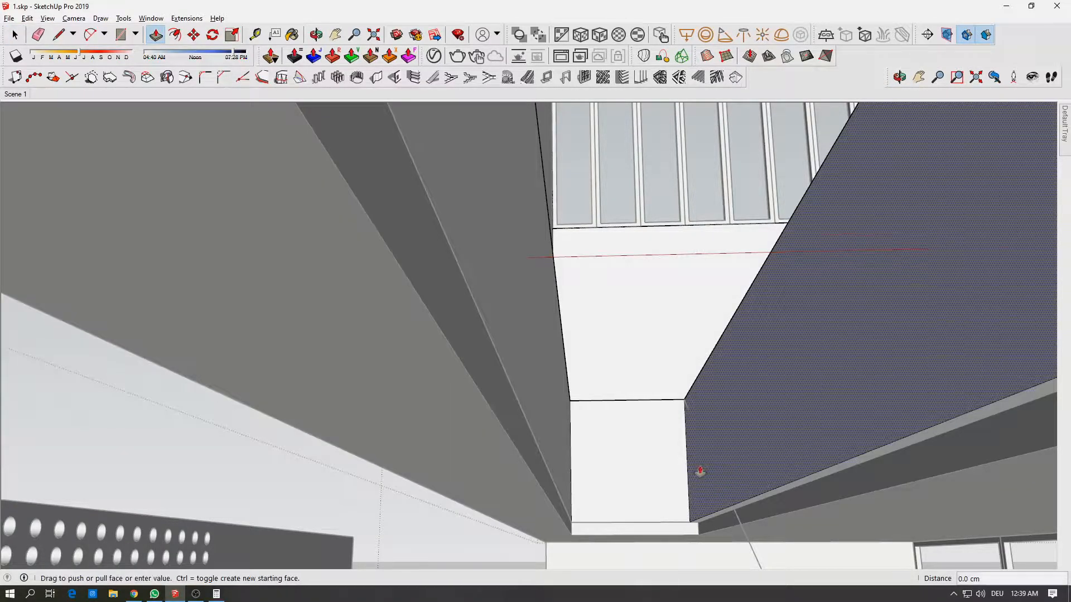
pyautogui.press('space')
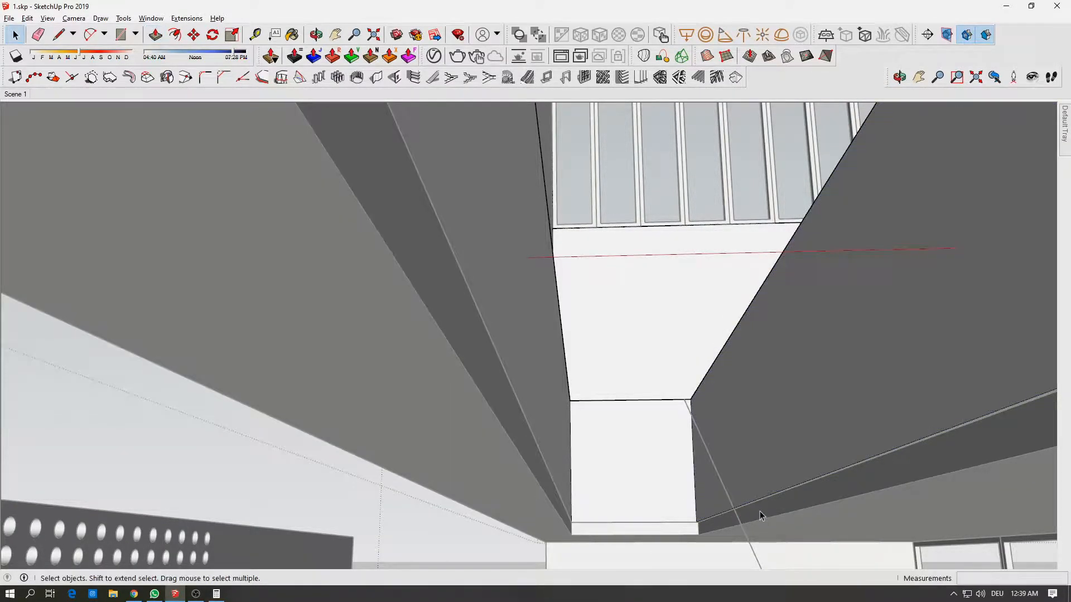
# - Push/Pull the matching side face of the ceiling's stair opening to align with the floor opening above
pyautogui.click(466, 203)
pyautogui.press('p')
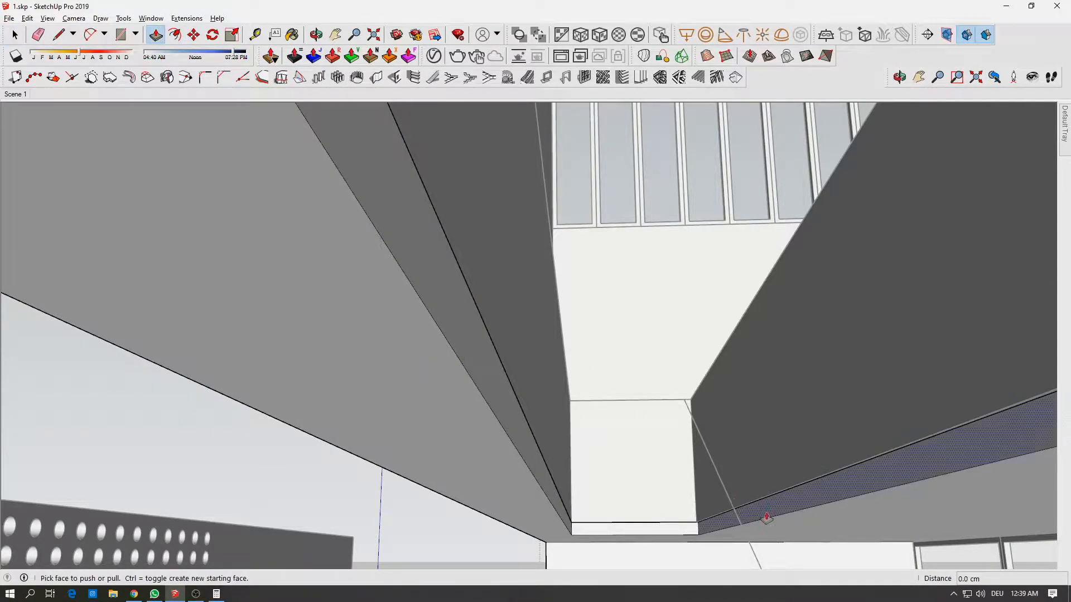
pyautogui.click(742, 521)
pyautogui.click(744, 537)
# - Enter the stair side group and erase its sloping edge at the corner of the ceiling opening
pyautogui.moveTo(745, 537)
pyautogui.mouseDown(button='middle')
pyautogui.moveTo(743, 495)
pyautogui.moveTo(727, 471)
pyautogui.moveTo(713, 466)
pyautogui.moveTo(693, 500)
pyautogui.mouseUp(button='middle')
pyautogui.scroll(2, 694, 442)
pyautogui.press('e')
pyautogui.press('space')
pyautogui.doubleClick(695, 466)
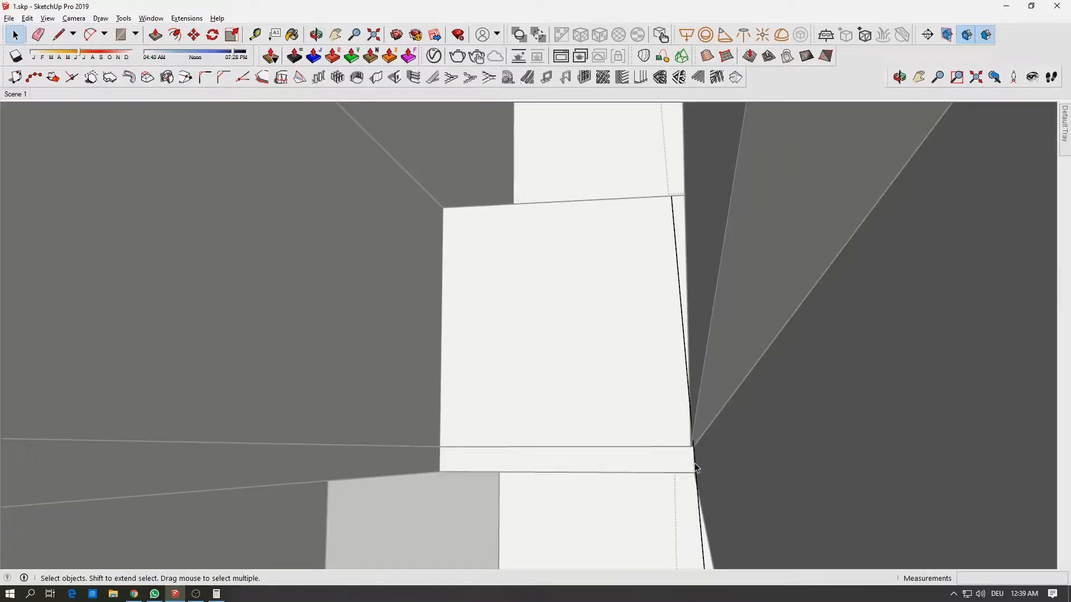
pyautogui.press('e')
pyautogui.click(694, 464)
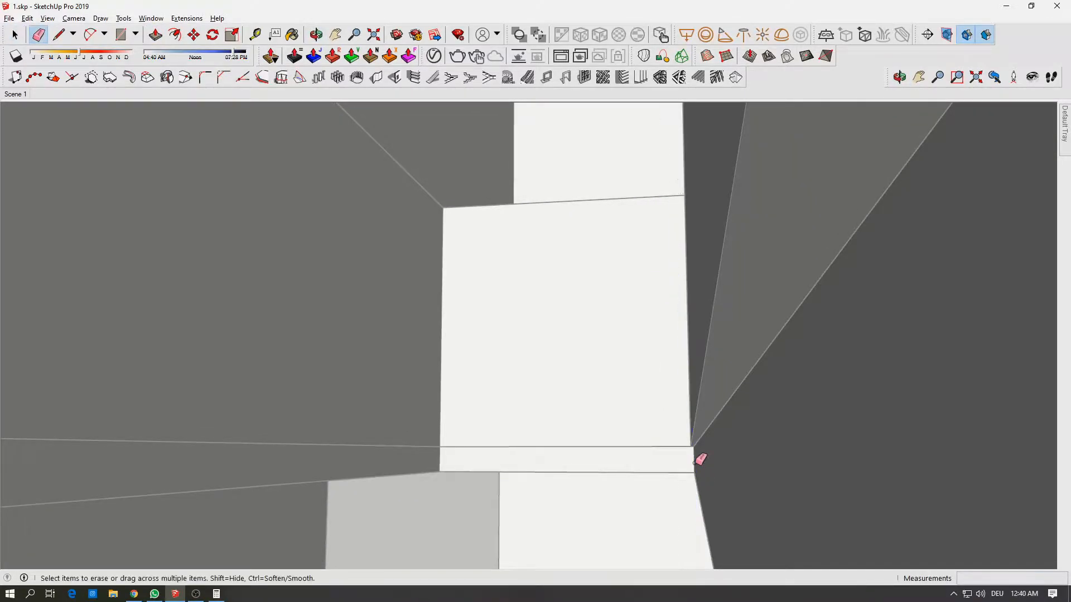
# - Adjust the side face of the stair opening by about 1.1 cm with Push/Pull
pyautogui.moveTo(723, 466)
pyautogui.mouseDown(button='middle')
pyautogui.moveTo(748, 471)
pyautogui.moveTo(684, 439)
pyautogui.mouseUp(button='middle')
pyautogui.press('space')
pyautogui.press('p')
pyautogui.click(640, 441)
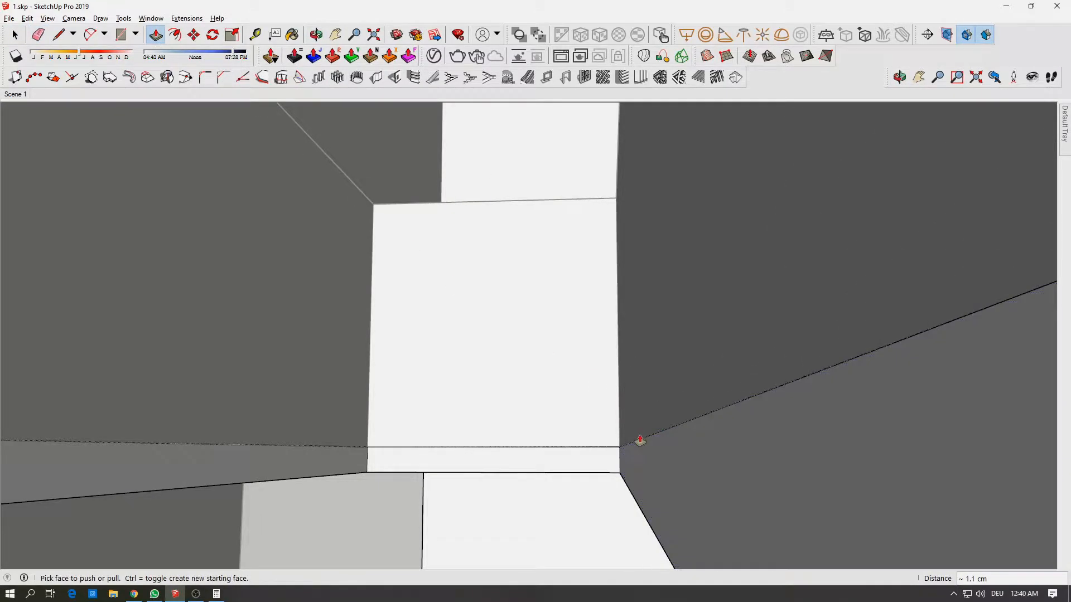
# - Open the stair side group for editing at its remaining vertical edge
pyautogui.scroll(-2, 641, 441)
pyautogui.moveTo(641, 440); pyautogui.dragTo(616, 239, button='middle')
pyautogui.scroll(-3, 615, 287)
pyautogui.moveTo(614, 287); pyautogui.dragTo(351, 327, button='middle')
pyautogui.scroll(-4, 291, 292)
pyautogui.scroll(8, 352, 327)
pyautogui.press('space')
pyautogui.click(336, 288)
pyautogui.click(336, 283)
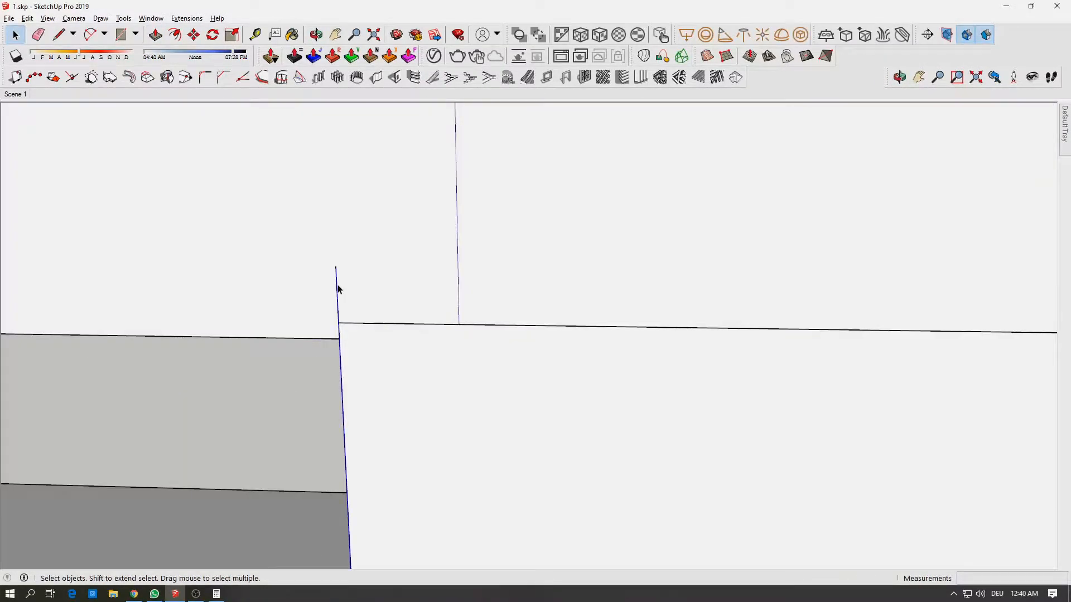
pyautogui.doubleClick(338, 285)
pyautogui.press('l')
pyautogui.click(347, 251)
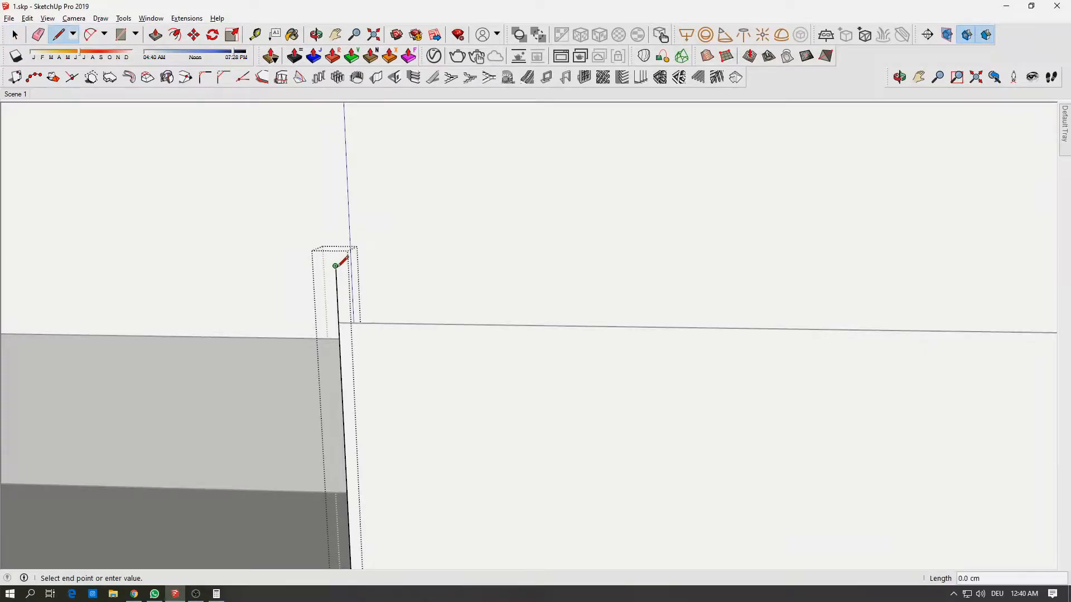
pyautogui.scroll(-3, 346, 245)
pyautogui.moveTo(342, 215); pyautogui.dragTo(112, 328, button='middle')
pyautogui.scroll(5, 443, 322)
pyautogui.press('Up')
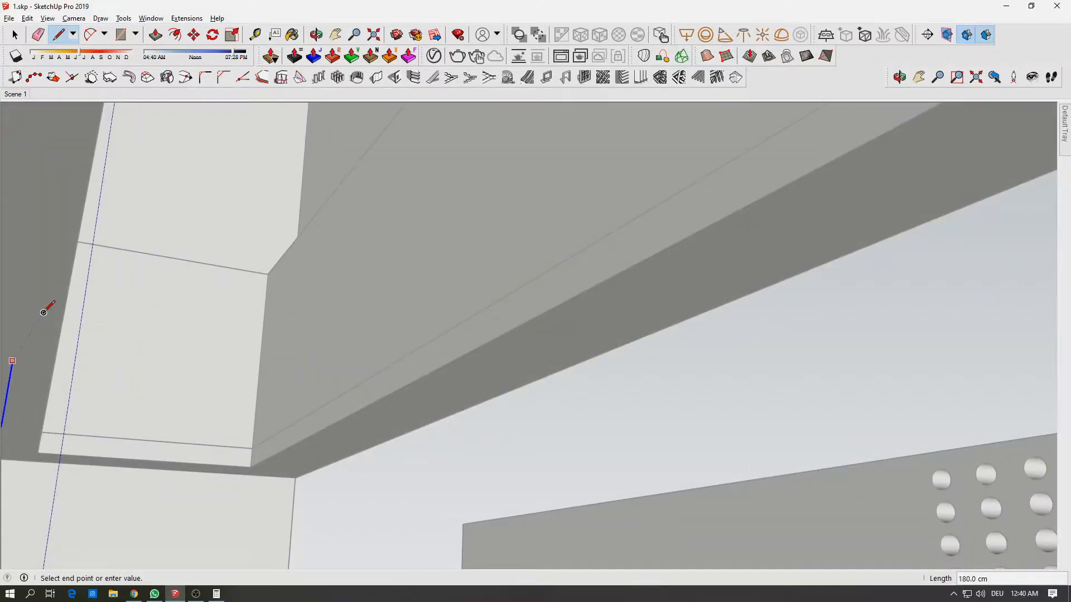
pyautogui.moveTo(38, 307); pyautogui.dragTo(113, 283, button='middle')
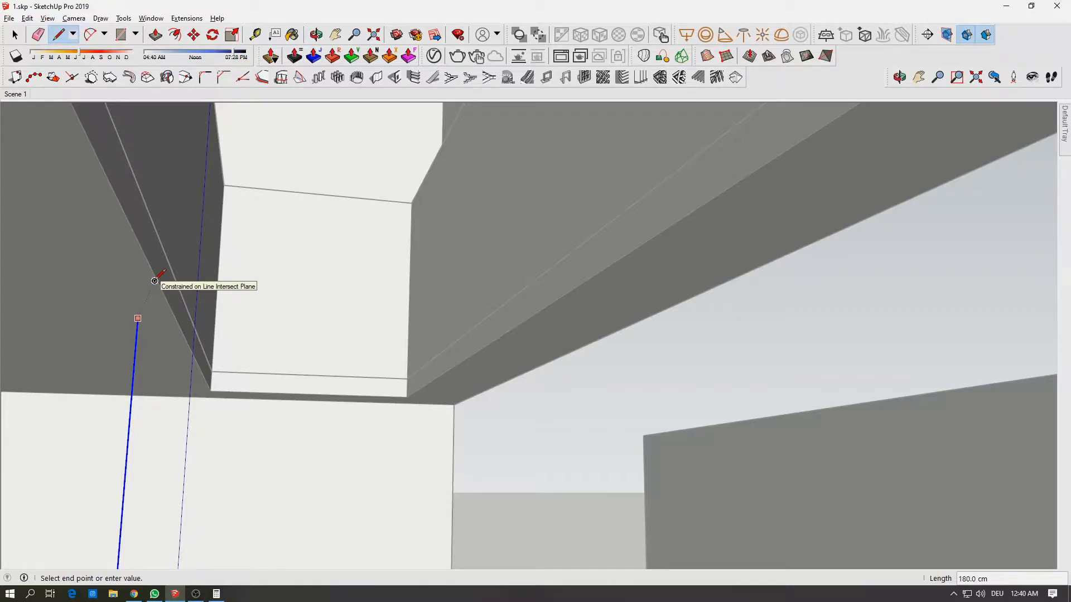
pyautogui.press('Escape')
pyautogui.moveTo(161, 290); pyautogui.dragTo(319, 394, button='middle')
pyautogui.click(324, 431)
pyautogui.press('space')
pyautogui.moveTo(323, 431); pyautogui.dragTo(371, 271, button='middle')
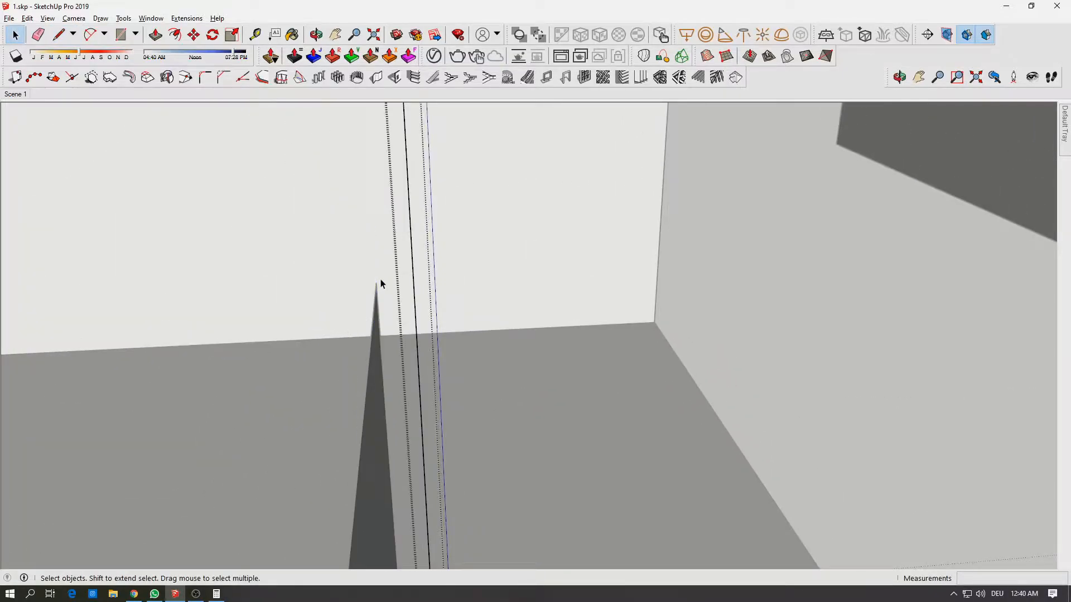
# - Draw the stair side's upper sloping edge from a point on the vertical edge up to the stair opening in the ceiling
pyautogui.moveTo(373, 285); pyautogui.dragTo(669, 223, button='middle')
pyautogui.scroll(-5, 552, 267)
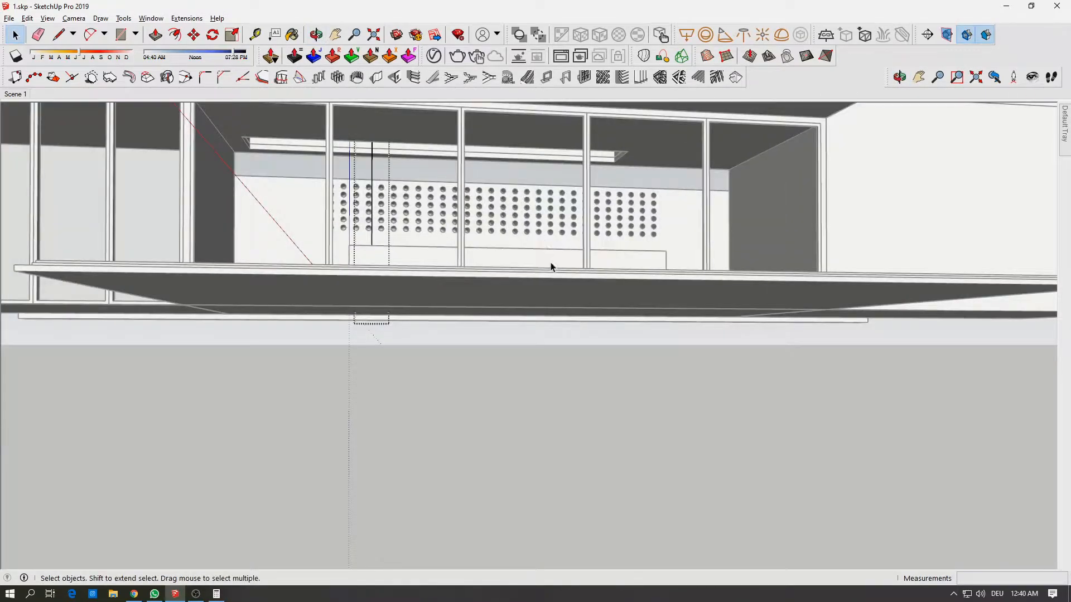
pyautogui.moveTo(552, 268); pyautogui.dragTo(529, 287, button='middle')
pyautogui.scroll(6, 502, 274)
pyautogui.press('l')
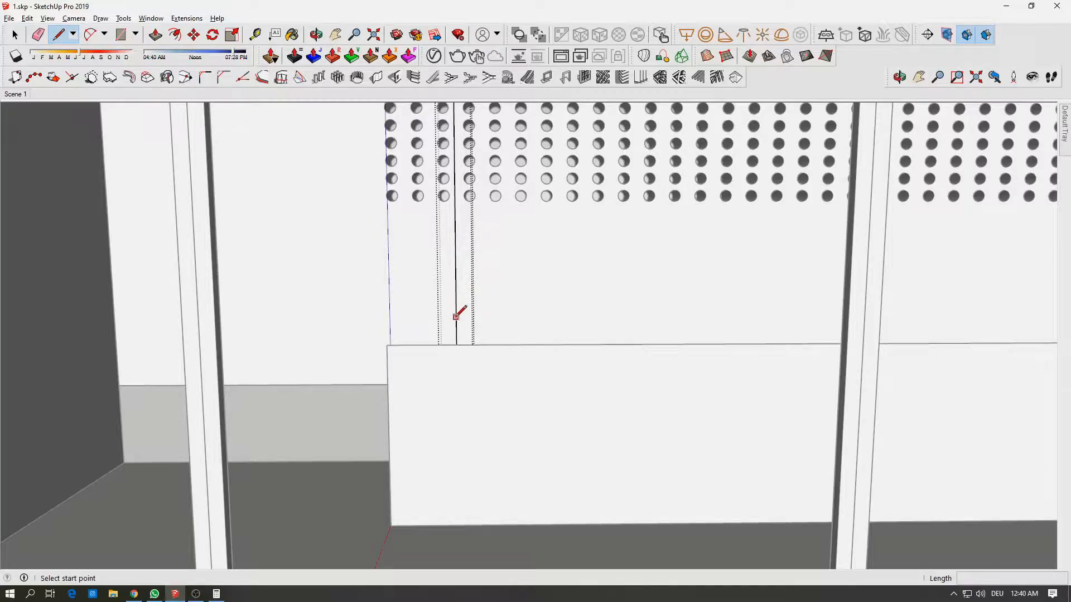
pyautogui.moveTo(650, 215); pyautogui.dragTo(728, 171, button='middle')
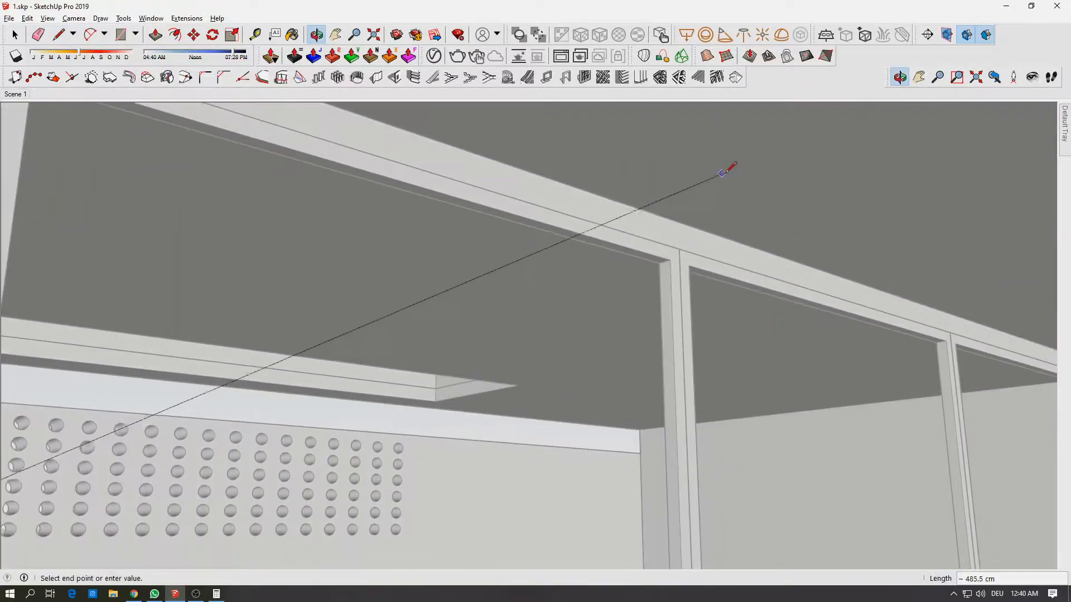
pyautogui.moveTo(538, 294); pyautogui.dragTo(520, 260, button='middle')
pyautogui.scroll(-4, 560, 208)
pyautogui.moveTo(561, 208); pyautogui.dragTo(546, 417, button='middle')
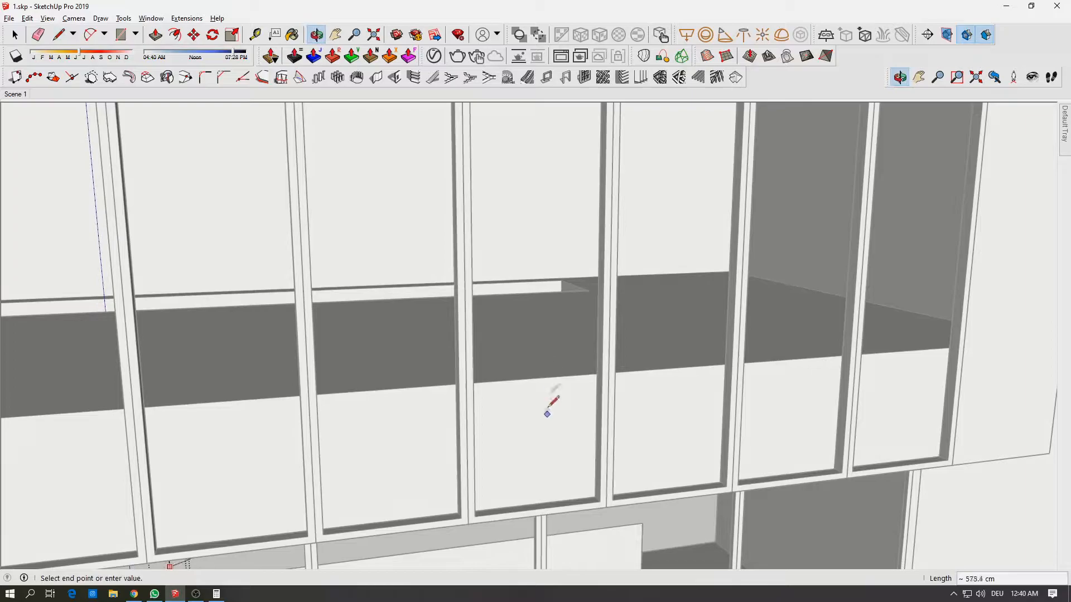
pyautogui.click(589, 290)
# - Draw the stair side's lower sloping edge from the ceiling opening down to the foot of the vertical edge, closing the face
pyautogui.moveTo(561, 365); pyautogui.dragTo(579, 223, button='middle')
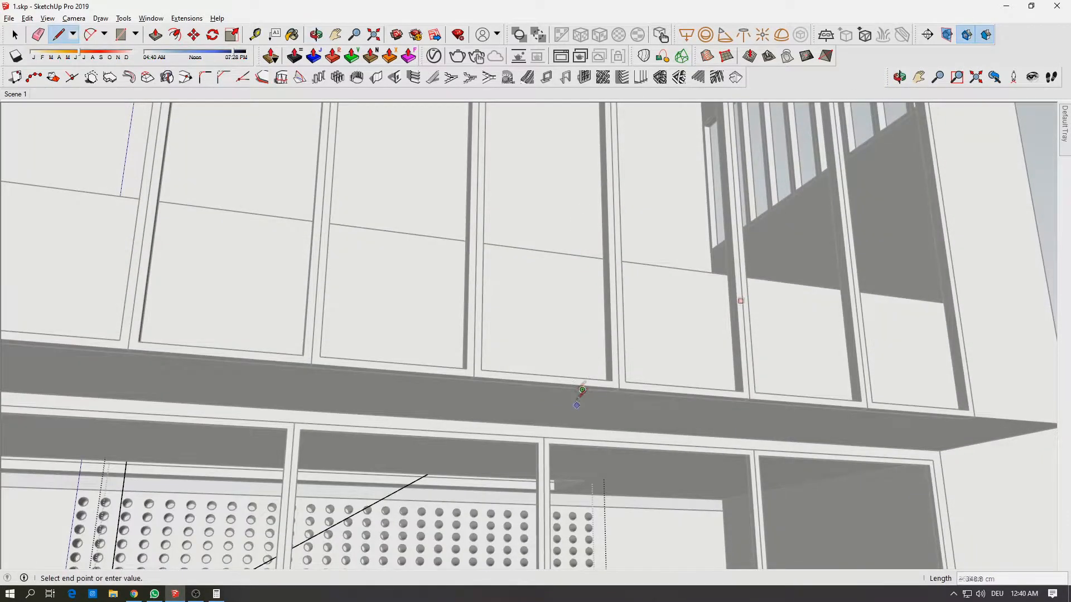
pyautogui.moveTo(579, 396); pyautogui.dragTo(590, 349, button='middle')
pyautogui.moveTo(478, 495); pyautogui.dragTo(340, 468, button='middle')
pyautogui.moveTo(253, 467); pyautogui.dragTo(486, 402, button='middle')
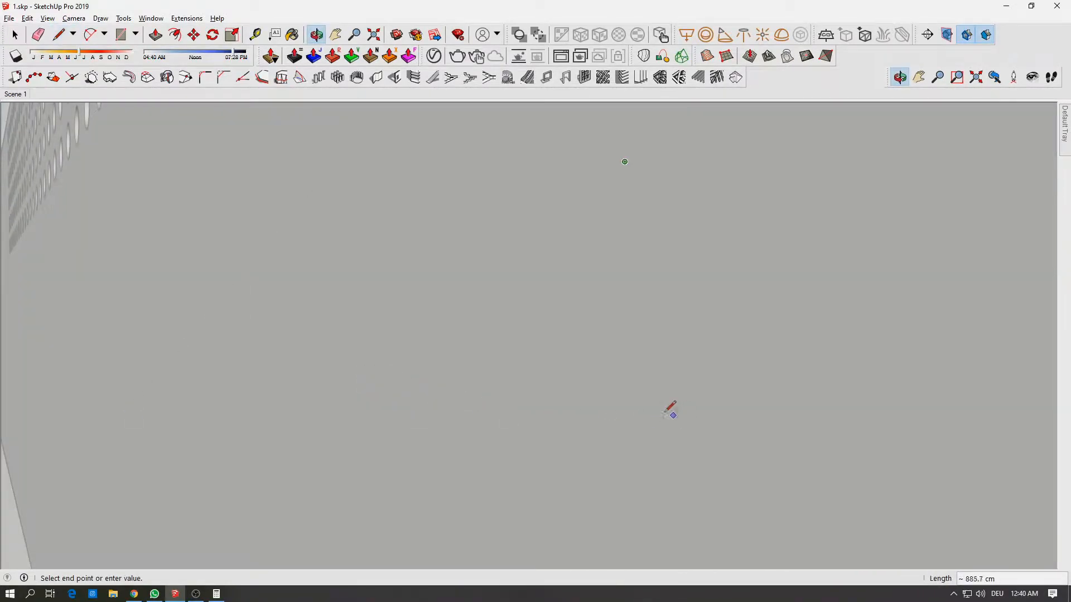
pyautogui.moveTo(671, 409); pyautogui.dragTo(279, 301, button='middle')
pyautogui.click(941, 474)
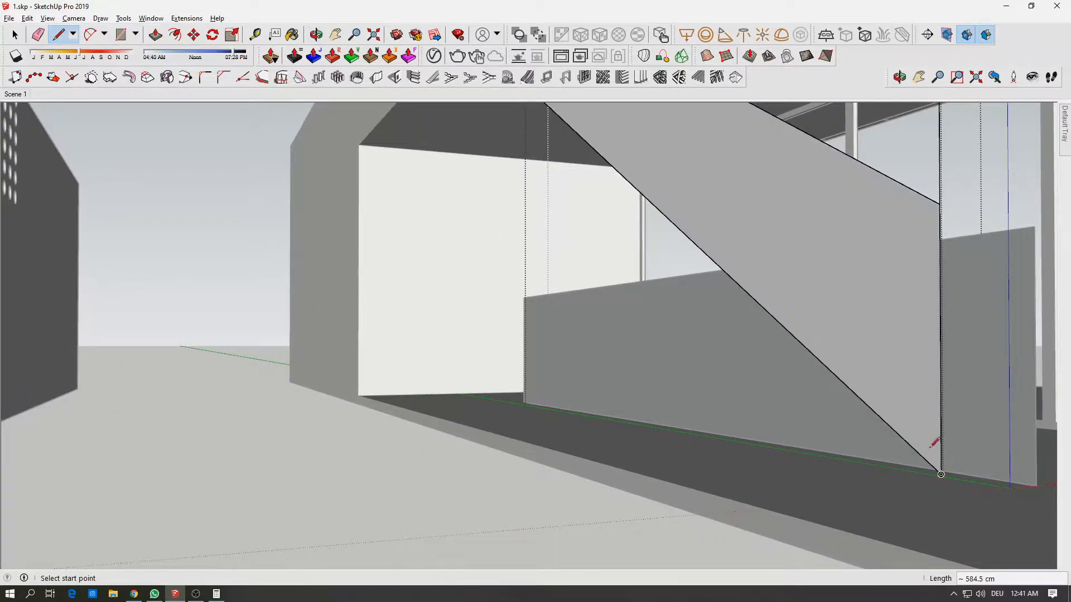
# - Erase the surplus upper part of the stair side's vertical edge and reverse the stair side's face
pyautogui.scroll(-2, 924, 380)
pyautogui.keyDown('shift'); pyautogui.moveTo(904, 322); pyautogui.dragTo(405, 285, button='middle'); pyautogui.keyUp('shift')
pyautogui.keyDown('shift'); pyautogui.moveTo(641, 288); pyautogui.dragTo(538, 322, button='middle'); pyautogui.keyUp('shift')
pyautogui.scroll(-3, 442, 282)
pyautogui.scroll(-6, 538, 321)
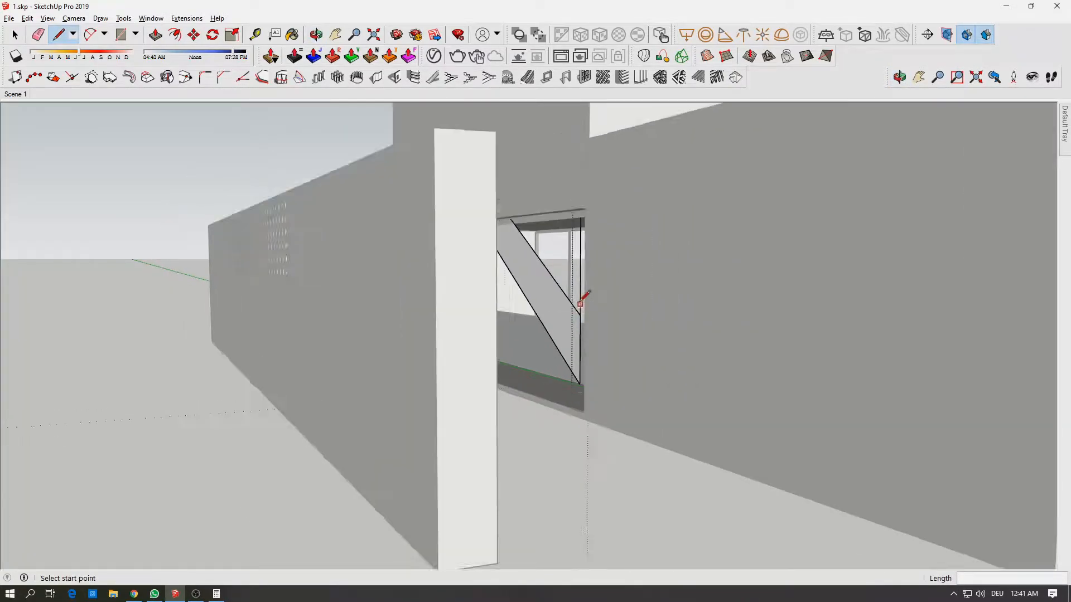
pyautogui.press('e')
pyautogui.moveTo(887, 371); pyautogui.dragTo(581, 342, button='middle')
pyautogui.moveTo(809, 371); pyautogui.dragTo(721, 340, button='middle')
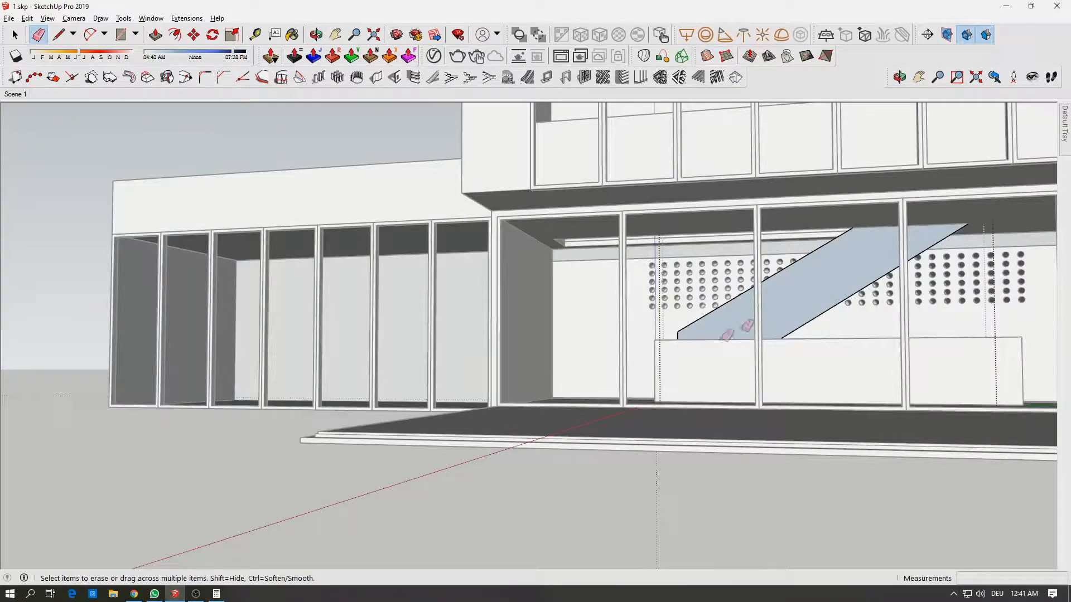
pyautogui.rightClick(777, 300)
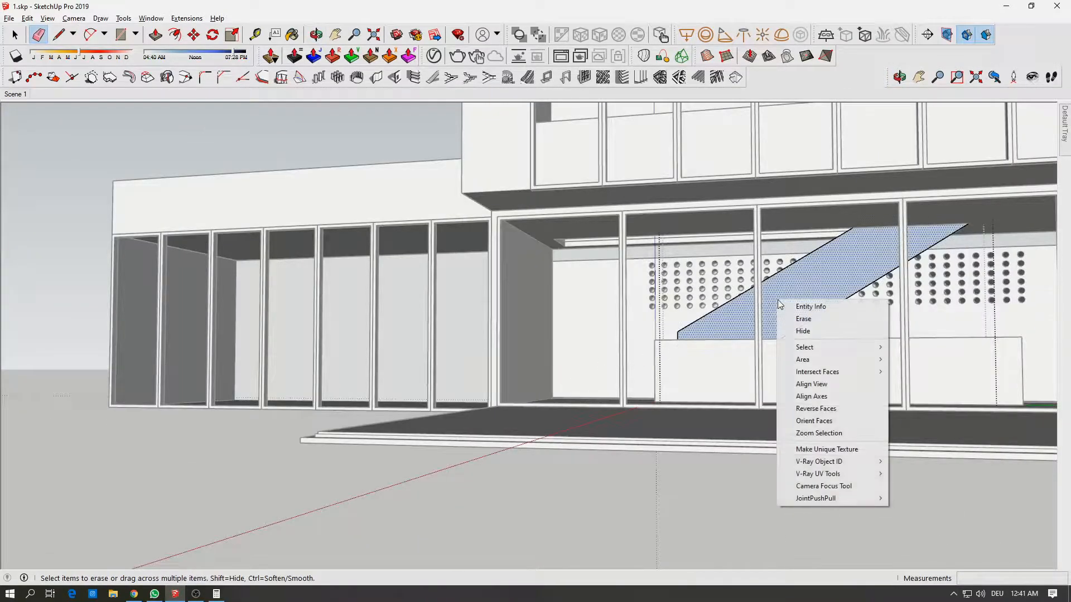
pyautogui.click(831, 408)
# - Leave the stair side group and compare the staircase and low wall with the reference photo
pyautogui.moveTo(801, 333); pyautogui.dragTo(689, 358, button='middle')
pyautogui.scroll(-1, 689, 358)
pyautogui.press('space')
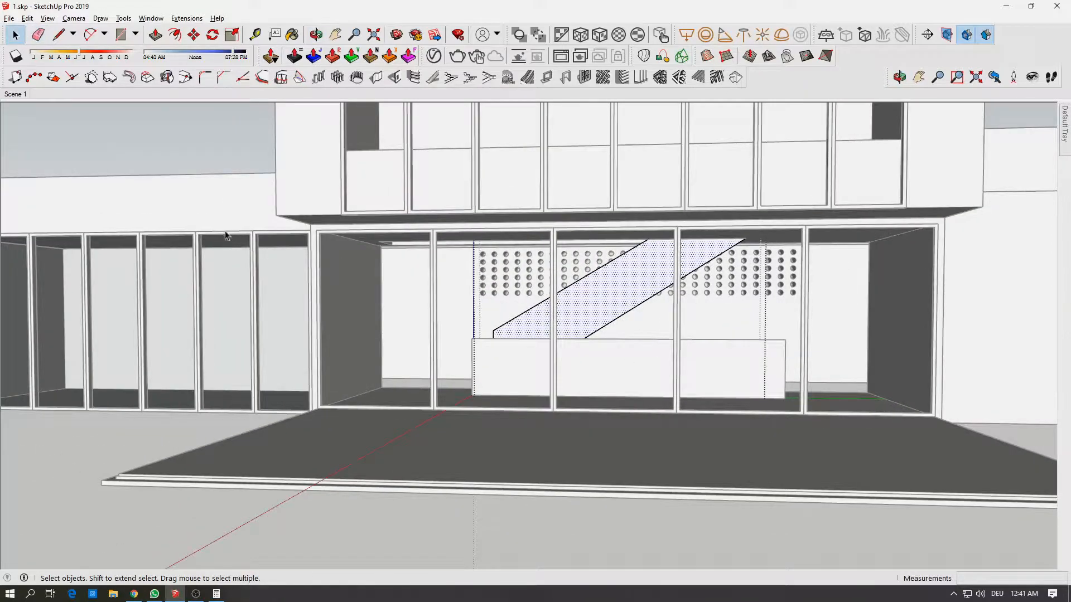
pyautogui.click(235, 150)
pyautogui.moveTo(279, 211); pyautogui.dragTo(497, 359, button='middle')
pyautogui.click(497, 359)
pyautogui.moveTo(394, 223); pyautogui.dragTo(429, 256, button='middle')
pyautogui.click(513, 324)
pyautogui.moveTo(508, 273)
pyautogui.mouseDown(button='middle')
pyautogui.moveTo(518, 240)
pyautogui.moveTo(648, 239)
pyautogui.moveTo(665, 280)
pyautogui.moveTo(518, 274)
pyautogui.mouseUp(button='middle')
pyautogui.hotkey('alt', 'Tab')
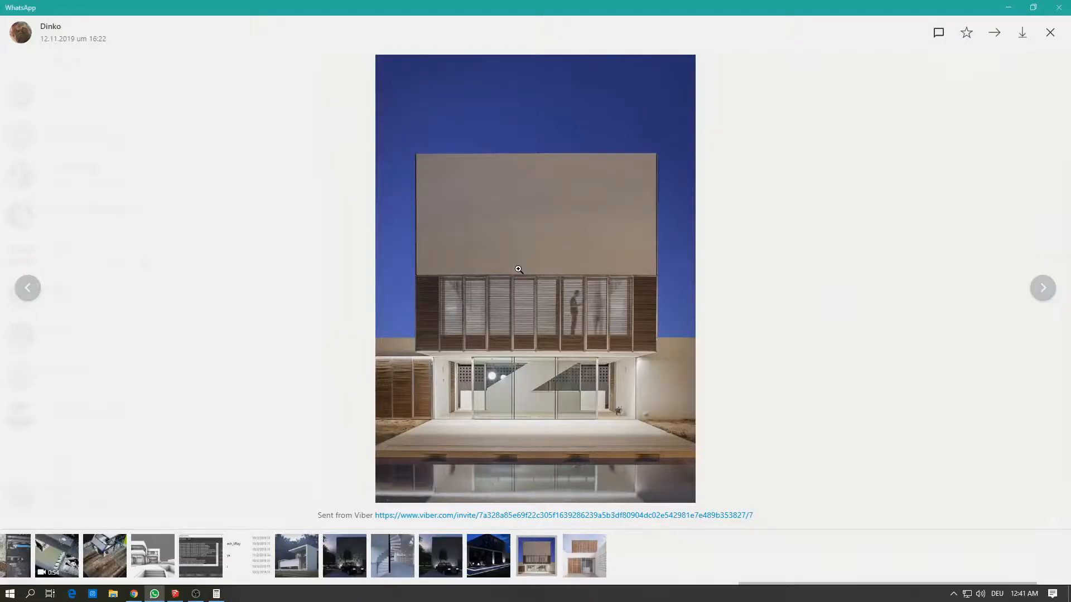
pyautogui.hotkey('alt', 'Tab')
pyautogui.moveTo(570, 288); pyautogui.dragTo(546, 332, button='middle')
pyautogui.hotkey('alt', 'Tab')
pyautogui.hotkey('alt', 'Tab')
# - Measure from the low wall's end to the side wall and try to place a guide at 250 cm
pyautogui.scroll(4, 526, 335)
pyautogui.click(255, 35)
pyautogui.click(393, 402)
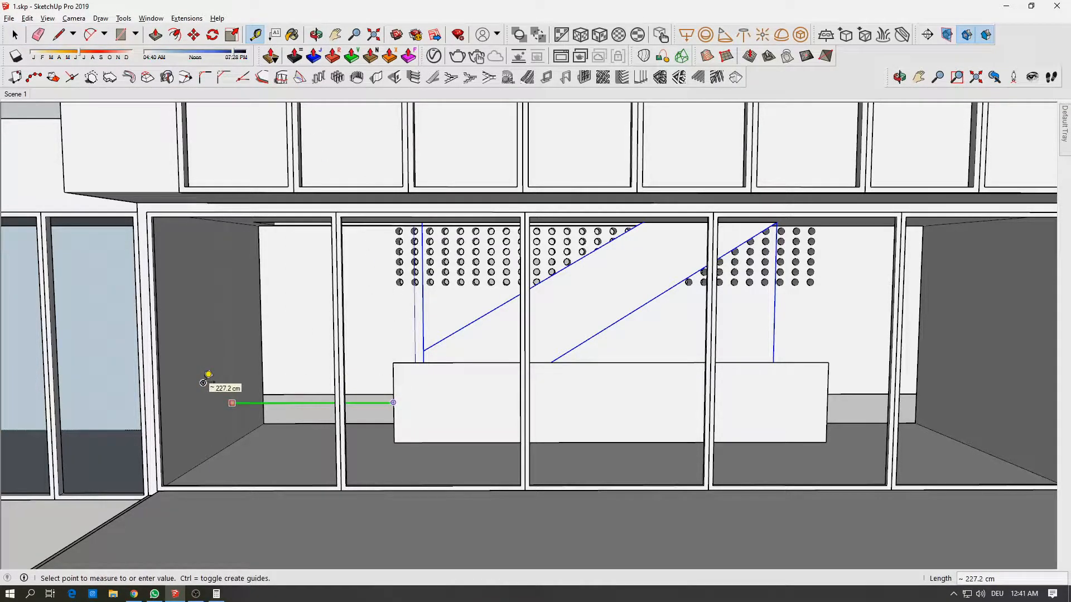
pyautogui.press('Escape')
pyautogui.click(231, 398)
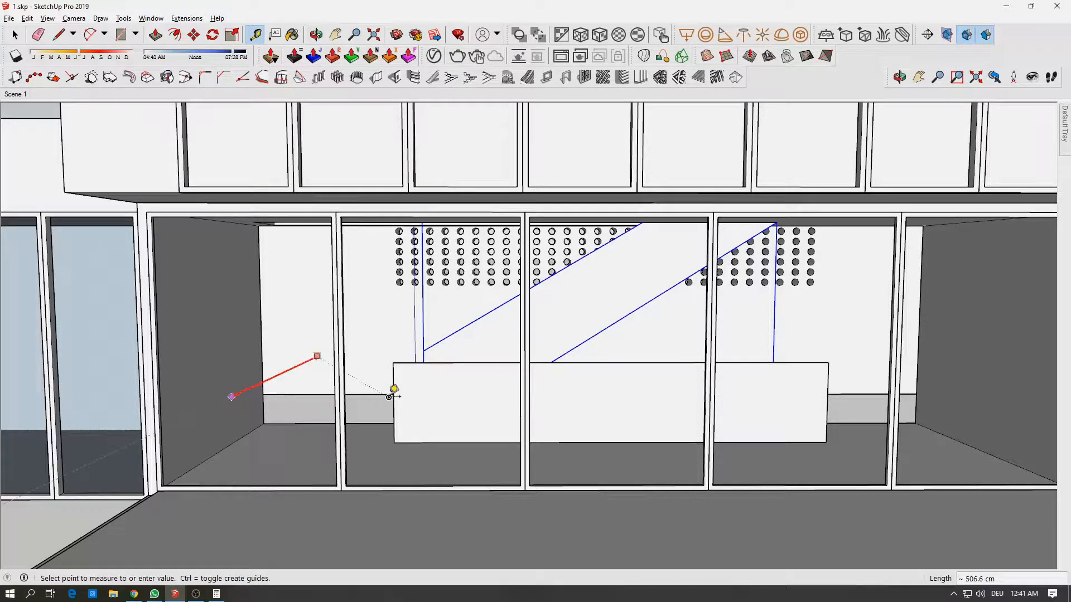
pyautogui.write('250')
pyautogui.press('Return')
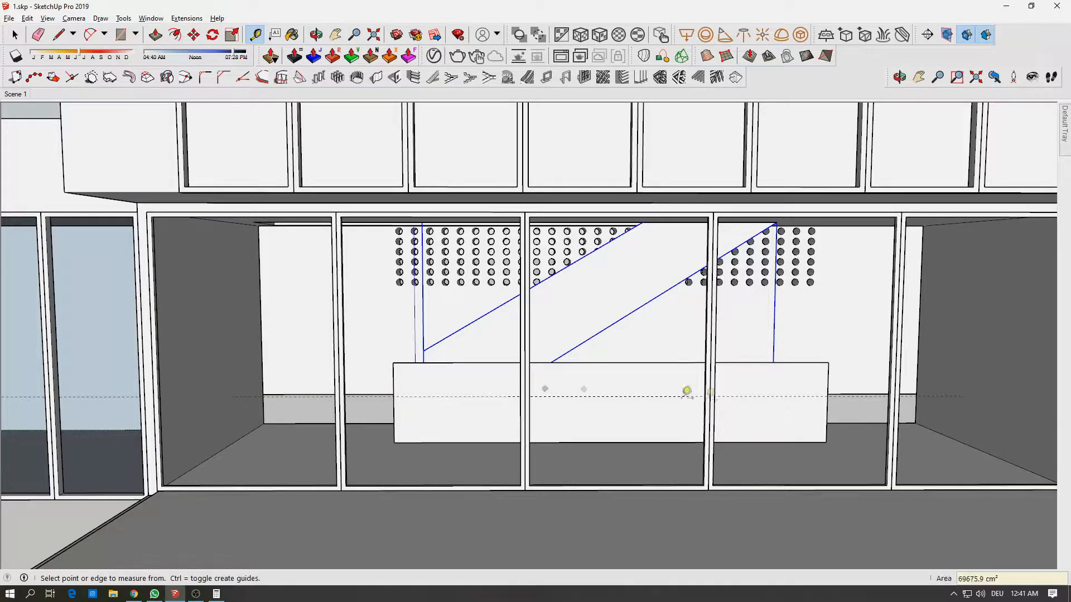
# - Place a floor guide line 250 cm in from each side wall of the glazed ground-floor room
pyautogui.moveTo(366, 409); pyautogui.dragTo(250, 437, button='middle')
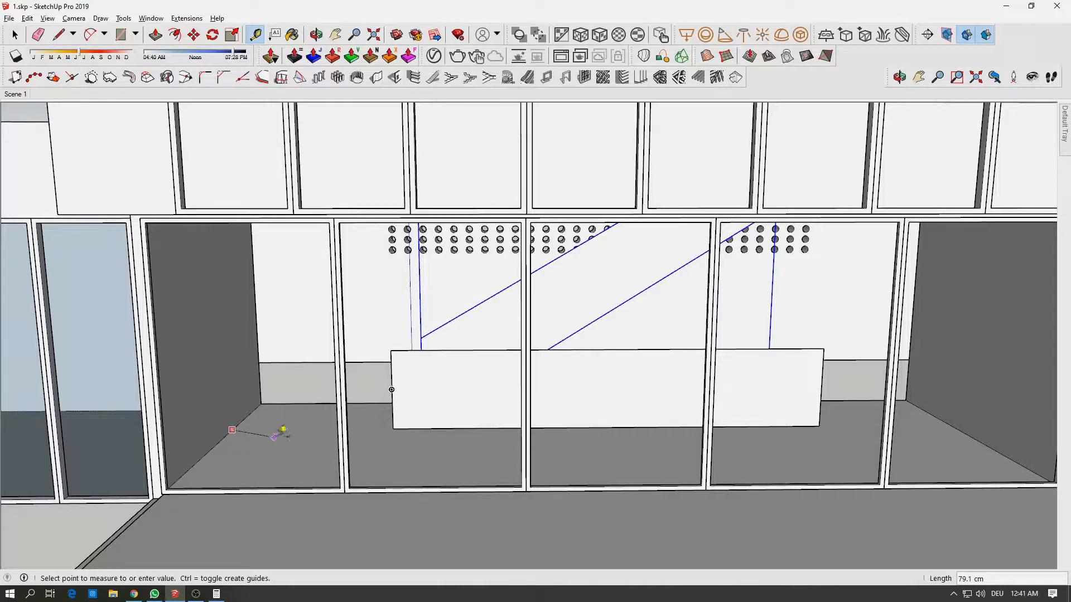
pyautogui.click(219, 442)
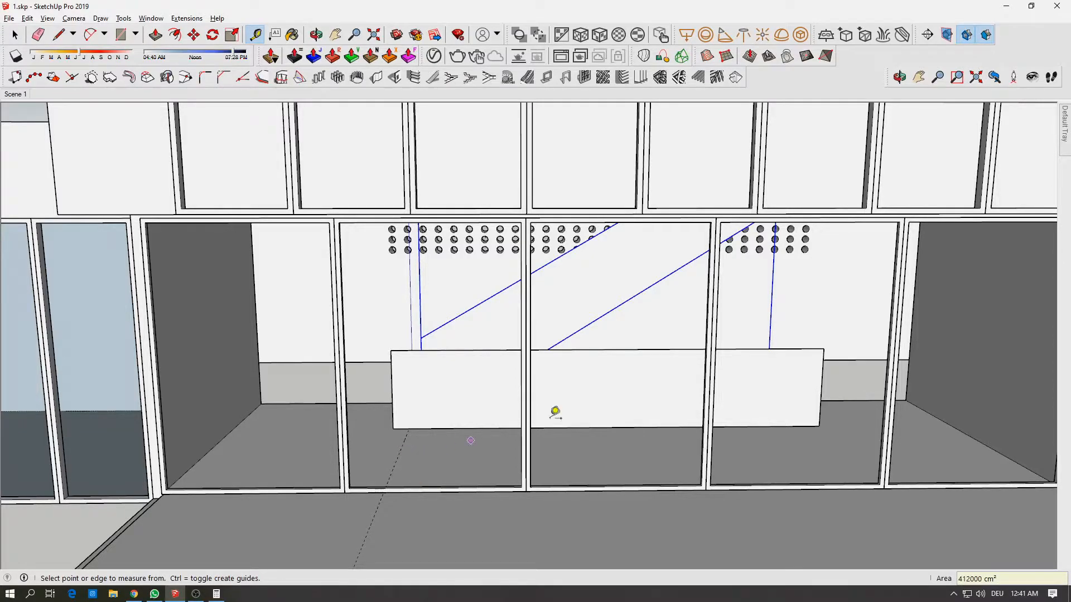
pyautogui.moveTo(410, 445); pyautogui.dragTo(534, 392, button='middle')
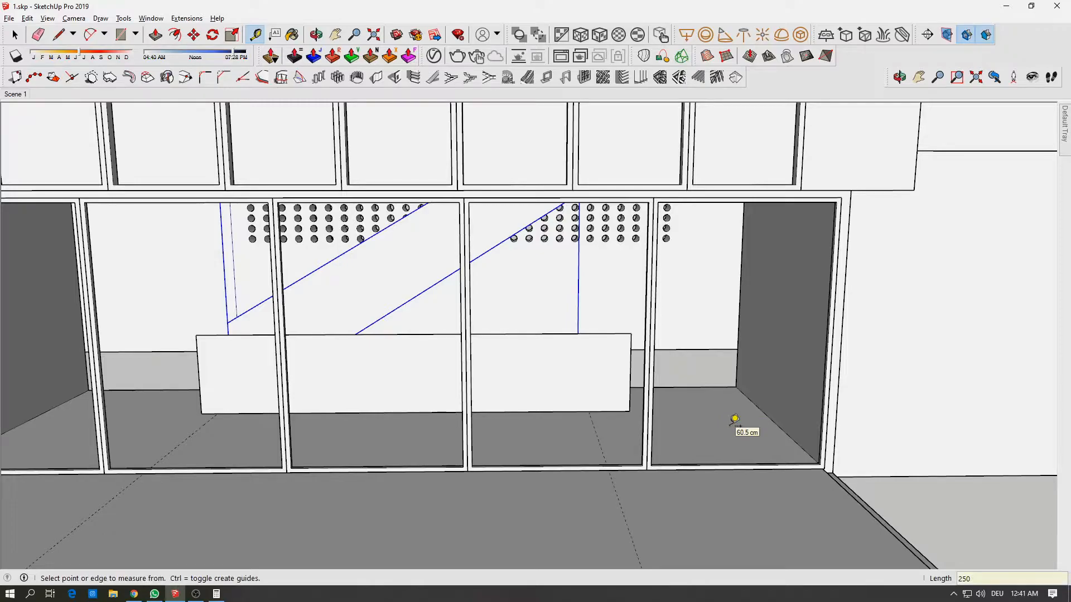
pyautogui.moveTo(549, 408); pyautogui.dragTo(613, 318, button='middle')
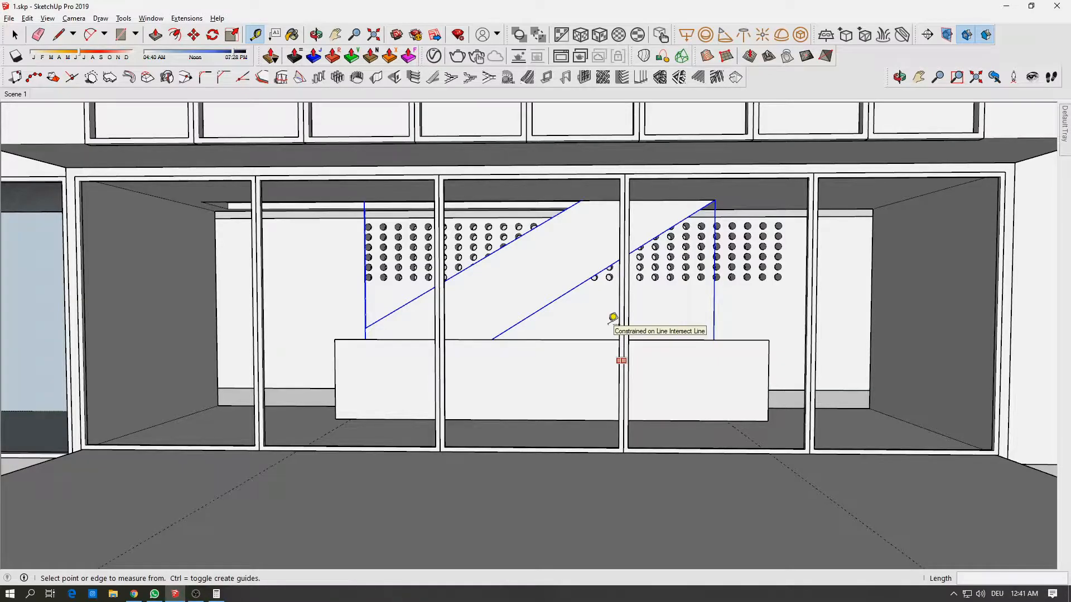
# - Enter the low wall group, draw a vertical line at the first guide and erase the wall's end beyond it
pyautogui.moveTo(614, 327); pyautogui.dragTo(602, 368, button='middle')
pyautogui.scroll(2, 497, 362)
pyautogui.scroll(3, 419, 346)
pyautogui.press('space')
pyautogui.doubleClick(461, 332)
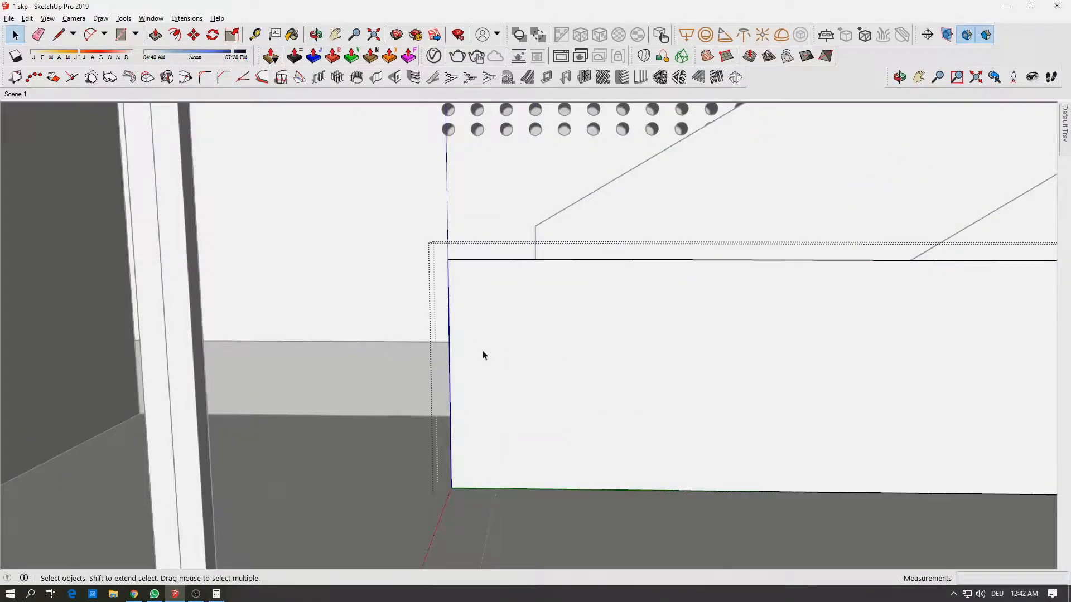
pyautogui.press('l')
pyautogui.click(497, 488)
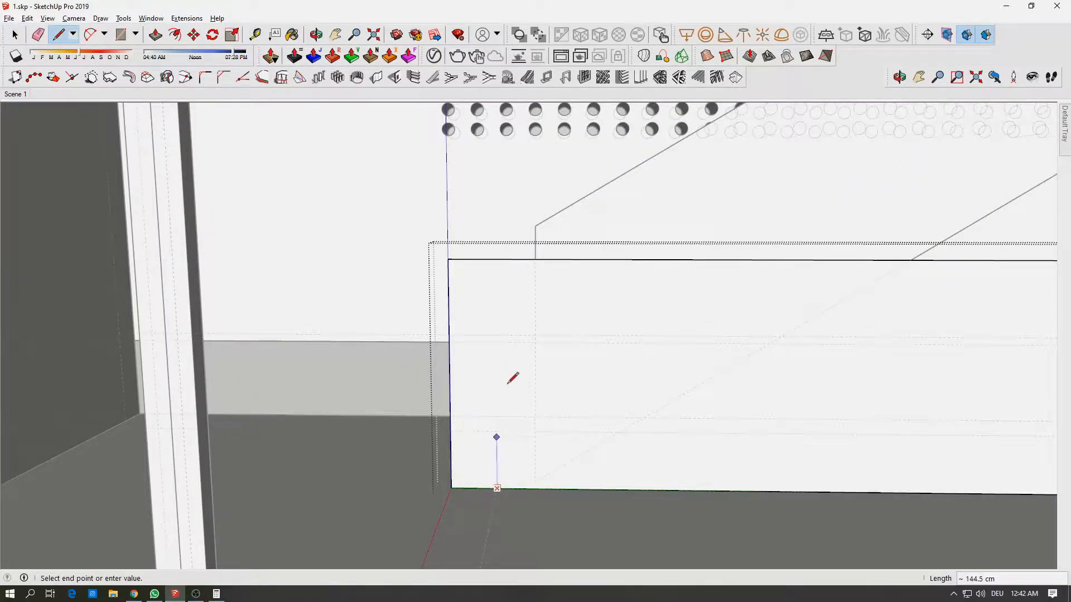
pyautogui.click(496, 260)
pyautogui.press('e')
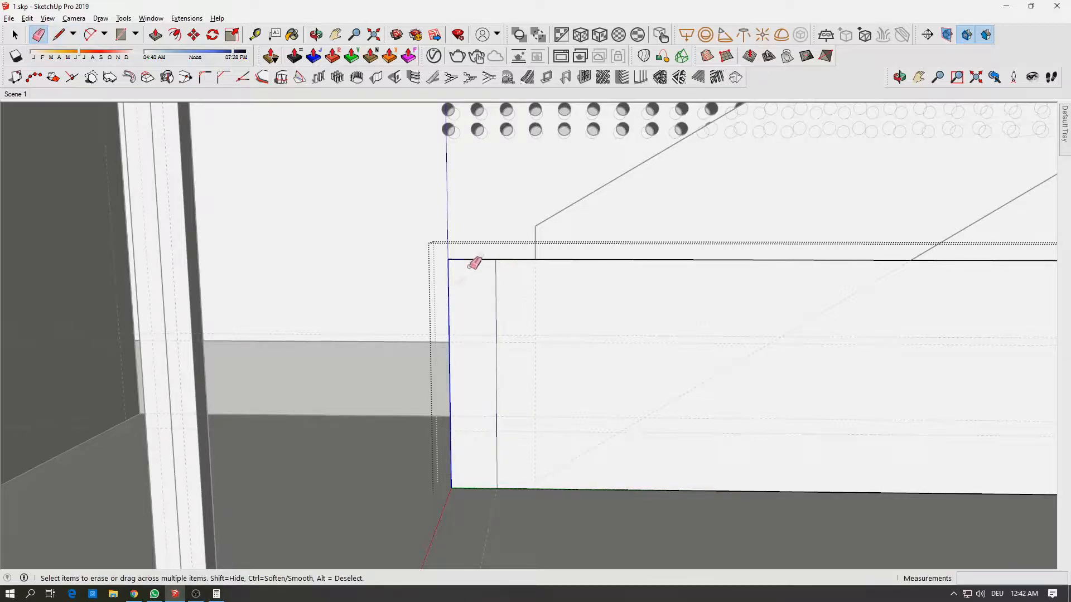
pyautogui.moveTo(448, 281); pyautogui.dragTo(464, 460)
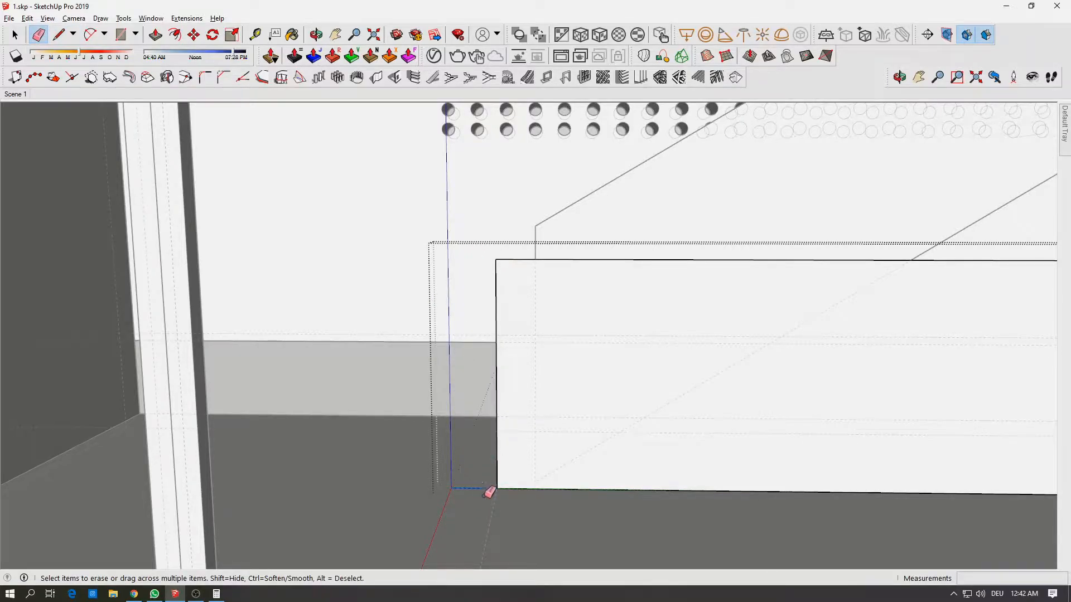
# - Draw a vertical line at the second guide on the low wall and erase the opposite end beyond it
pyautogui.scroll(-5, 504, 438)
pyautogui.moveTo(669, 389); pyautogui.dragTo(464, 393, button='middle')
pyautogui.scroll(4, 600, 386)
pyautogui.press('l')
pyautogui.click(396, 431)
pyautogui.click(392, 249)
pyautogui.press('e')
pyautogui.moveTo(431, 246)
pyautogui.mouseDown()
pyautogui.moveTo(496, 248)
pyautogui.moveTo(462, 352)
pyautogui.mouseUp()
pyautogui.click(430, 431)
pyautogui.scroll(-4, 442, 385)
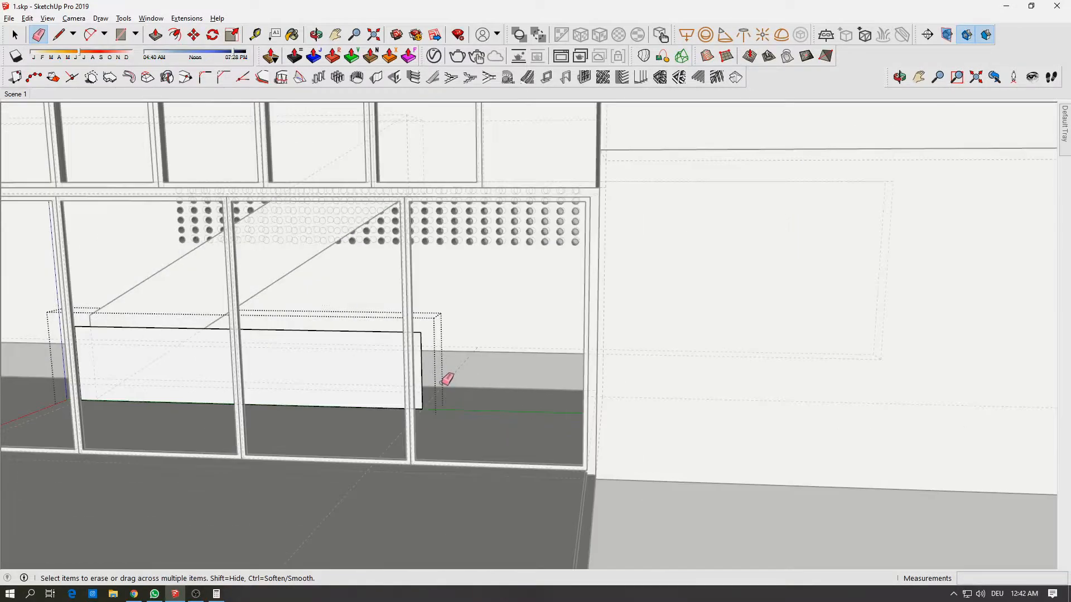
# - Thicken the stair side about 10.7 cm toward the glazed front with Push/Pull
pyautogui.press('space')
pyautogui.moveTo(370, 382)
pyautogui.mouseDown(button='middle')
pyautogui.moveTo(580, 363)
pyautogui.moveTo(554, 335)
pyautogui.moveTo(607, 327)
pyautogui.mouseUp(button='middle')
pyautogui.press('Escape')
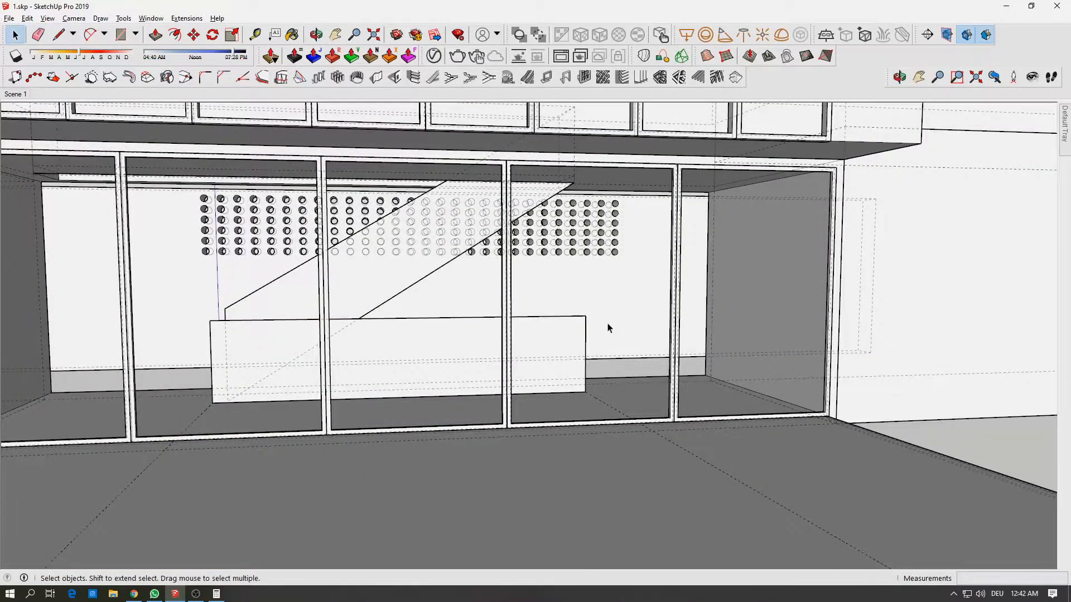
pyautogui.scroll(-5, 535, 333)
pyautogui.moveTo(536, 334); pyautogui.dragTo(754, 359, button='middle')
pyautogui.scroll(8, 390, 356)
pyautogui.moveTo(339, 318)
pyautogui.mouseDown(button='middle')
pyautogui.moveTo(443, 313)
pyautogui.moveTo(488, 328)
pyautogui.moveTo(320, 316)
pyautogui.mouseUp(button='middle')
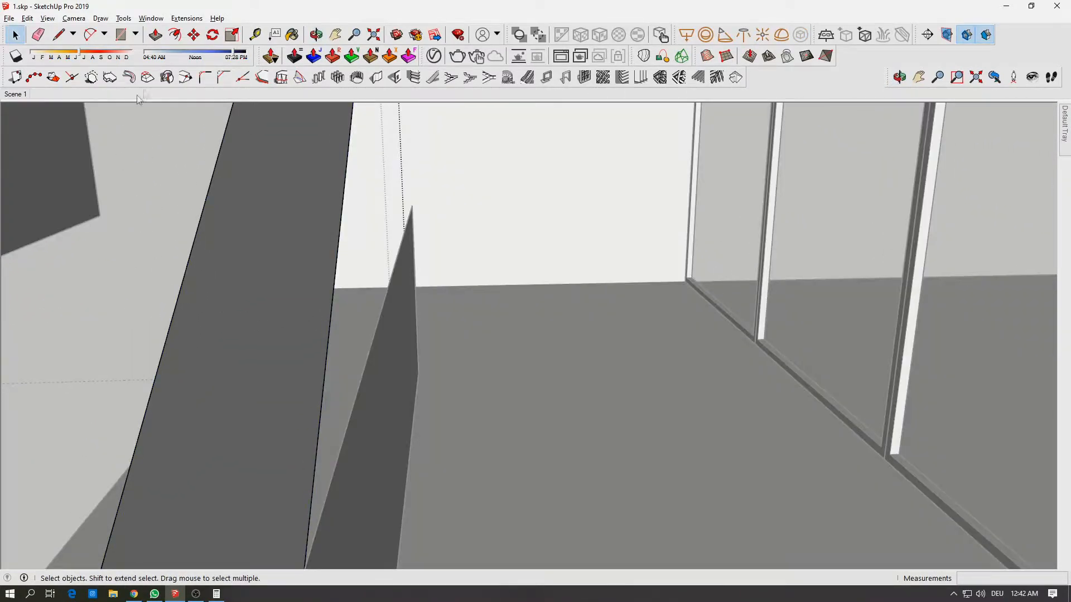
pyautogui.click(156, 35)
pyautogui.moveTo(268, 368); pyautogui.dragTo(327, 501)
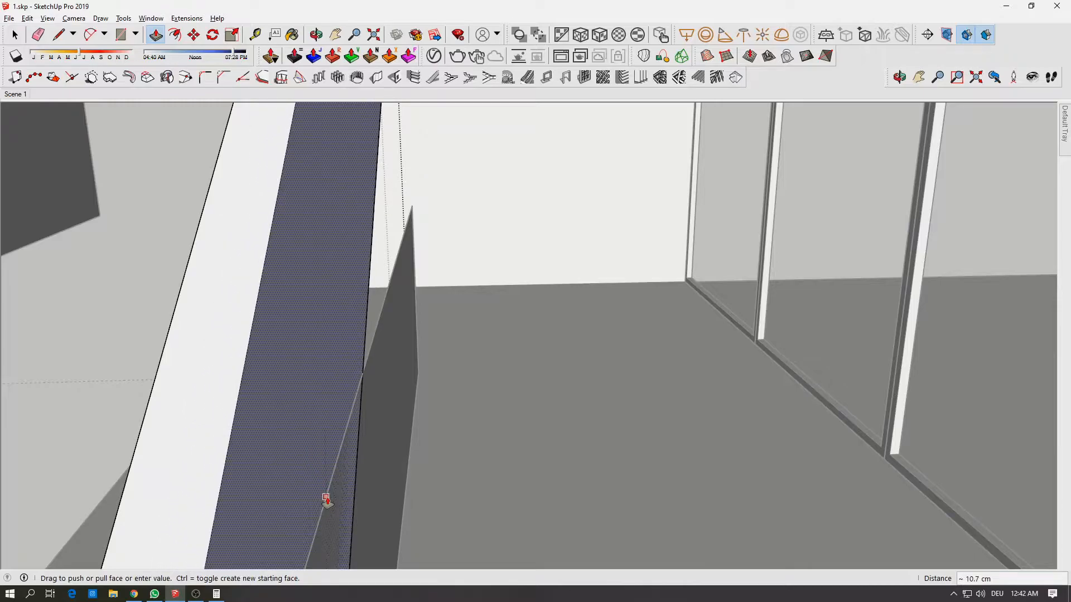
pyautogui.click(326, 499)
# - Enter the low wall group and thicken the wall about 6.5 cm
pyautogui.moveTo(328, 499); pyautogui.dragTo(295, 339, button='middle')
pyautogui.press('space')
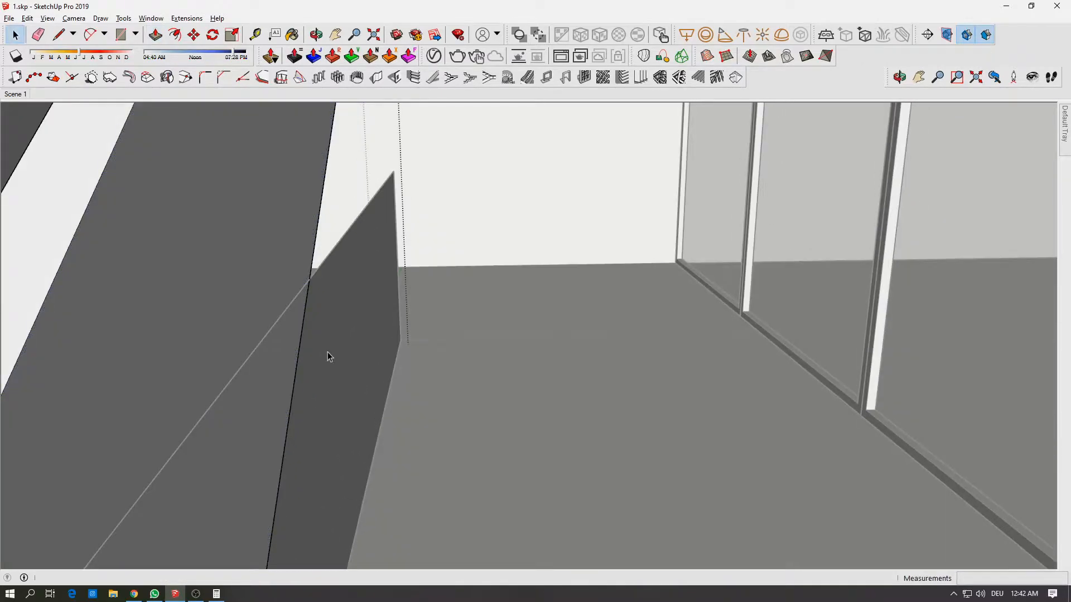
pyautogui.doubleClick(328, 356)
pyautogui.click(156, 35)
pyautogui.click(342, 301)
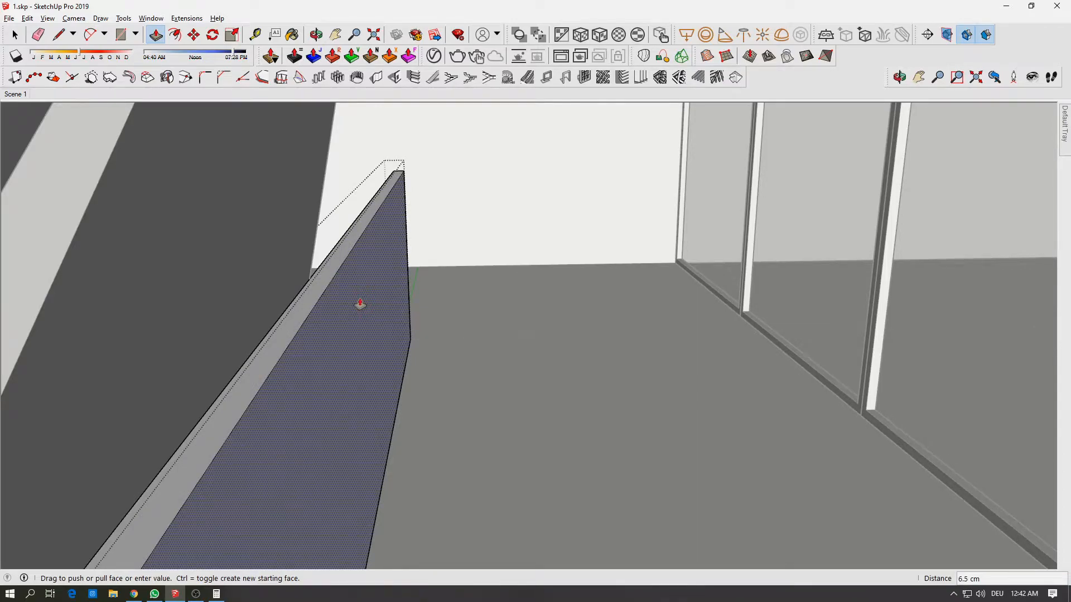
pyautogui.click(360, 304)
# - Push the stair side's front face back by 5.5 cm to thin it
pyautogui.moveTo(313, 270); pyautogui.dragTo(272, 92, button='middle')
pyautogui.press('space')
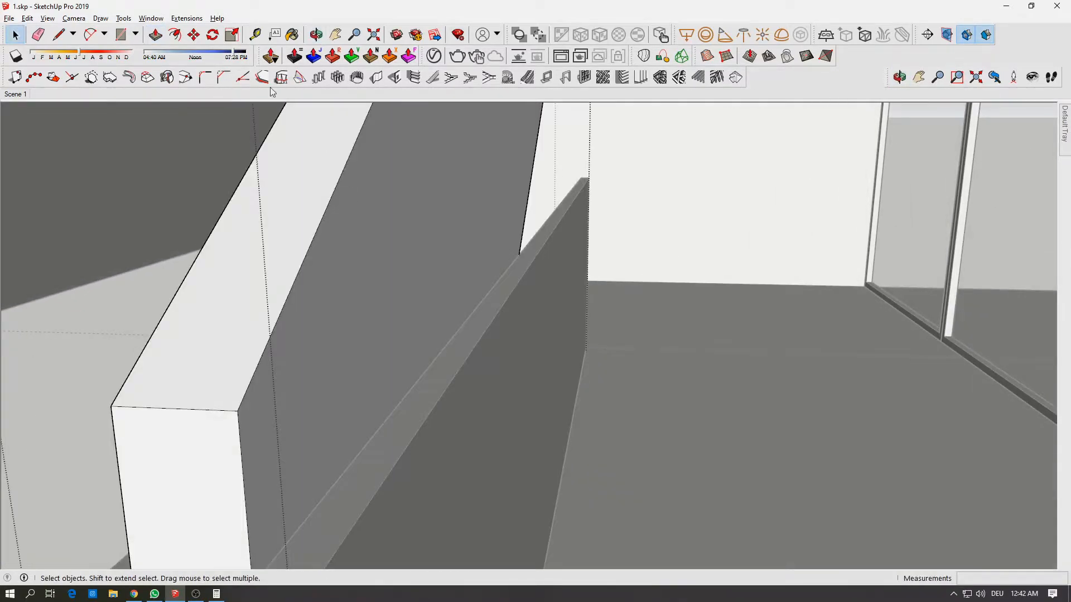
pyautogui.click(155, 34)
pyautogui.click(335, 217)
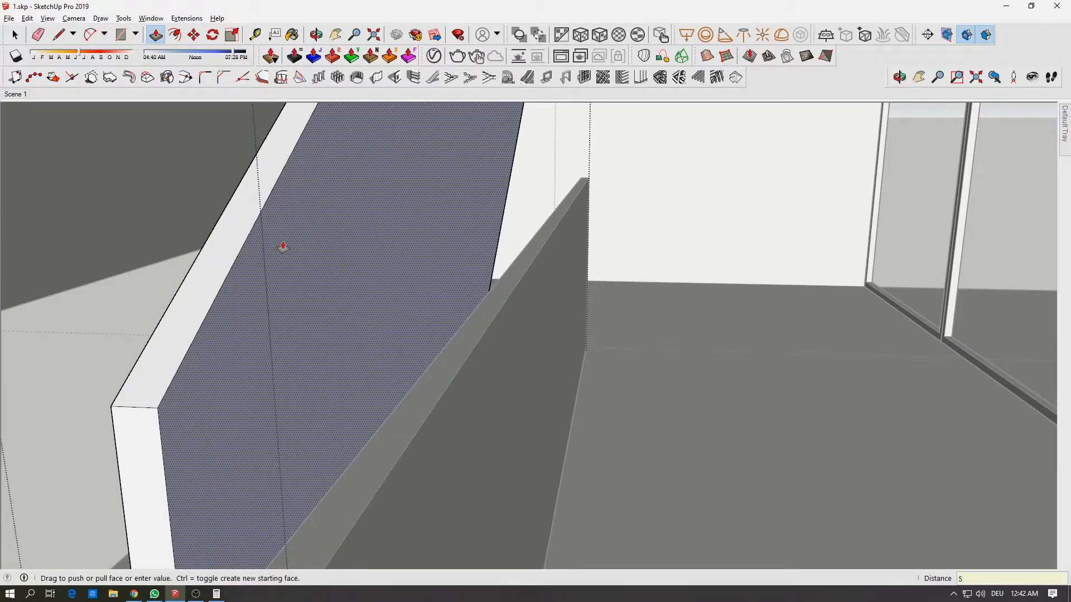
pyautogui.write('5.7')
pyautogui.press('Return')
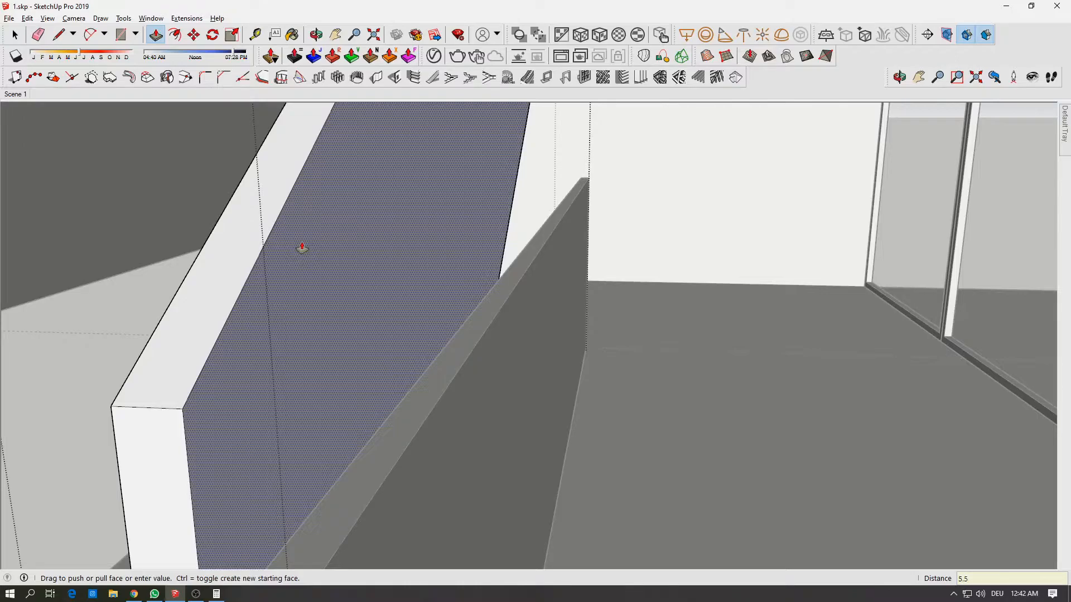
pyautogui.press('Return')
# - Move the low wall along its thickness direction to reposition it beside the stair side
pyautogui.moveTo(302, 246); pyautogui.dragTo(461, 312, button='middle')
pyautogui.press('space')
pyautogui.doubleClick(426, 280)
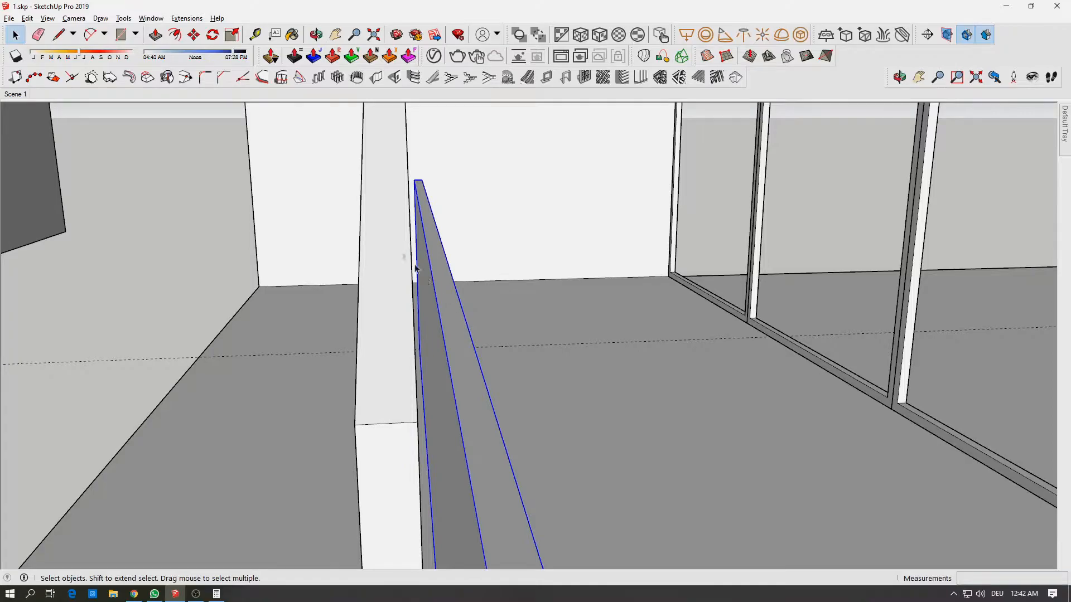
pyautogui.click(194, 34)
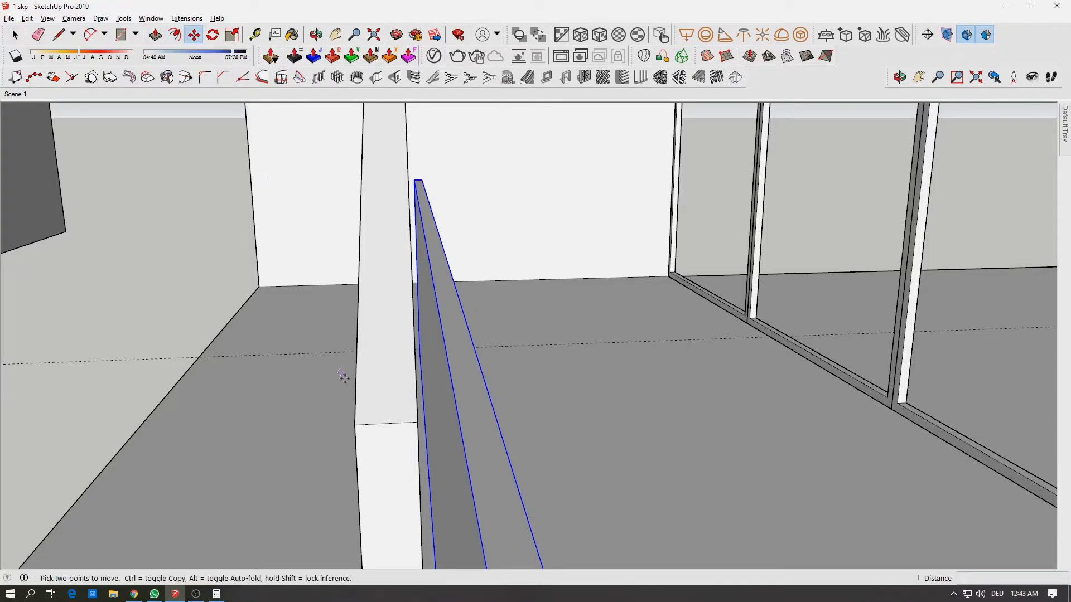
pyautogui.click(457, 397)
pyautogui.moveTo(411, 418); pyautogui.dragTo(318, 359, button='middle')
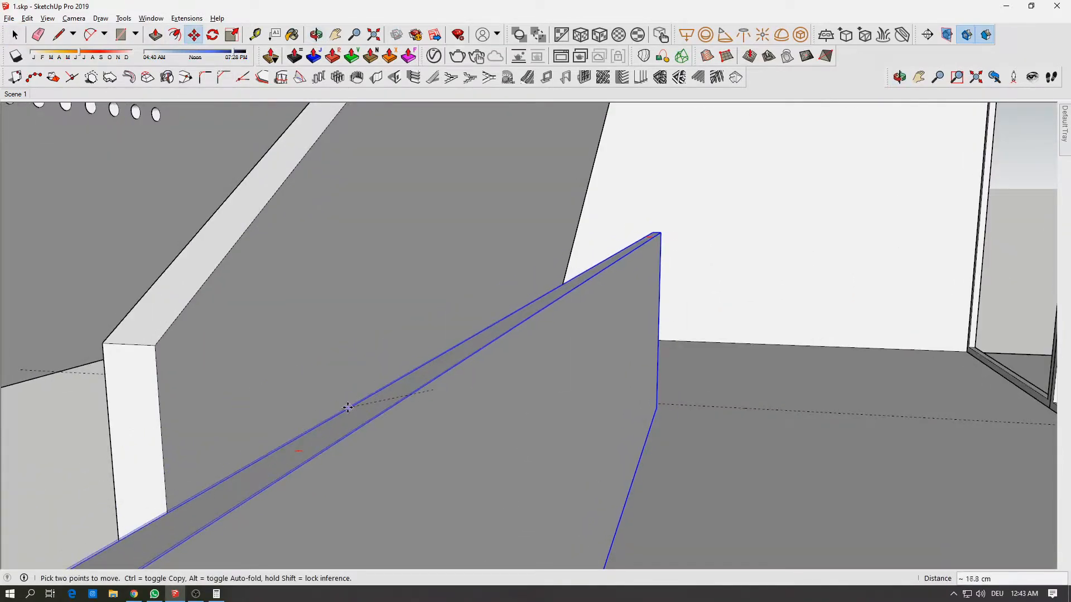
pyautogui.click(402, 383)
pyautogui.moveTo(403, 383); pyautogui.dragTo(218, 326, button='middle')
pyautogui.scroll(-10, 268, 307)
pyautogui.moveTo(324, 302); pyautogui.dragTo(435, 320, button='middle')
pyautogui.press('space')
pyautogui.keyDown('shift'); pyautogui.moveTo(602, 320); pyautogui.dragTo(487, 311, button='middle'); pyautogui.keyUp('shift')
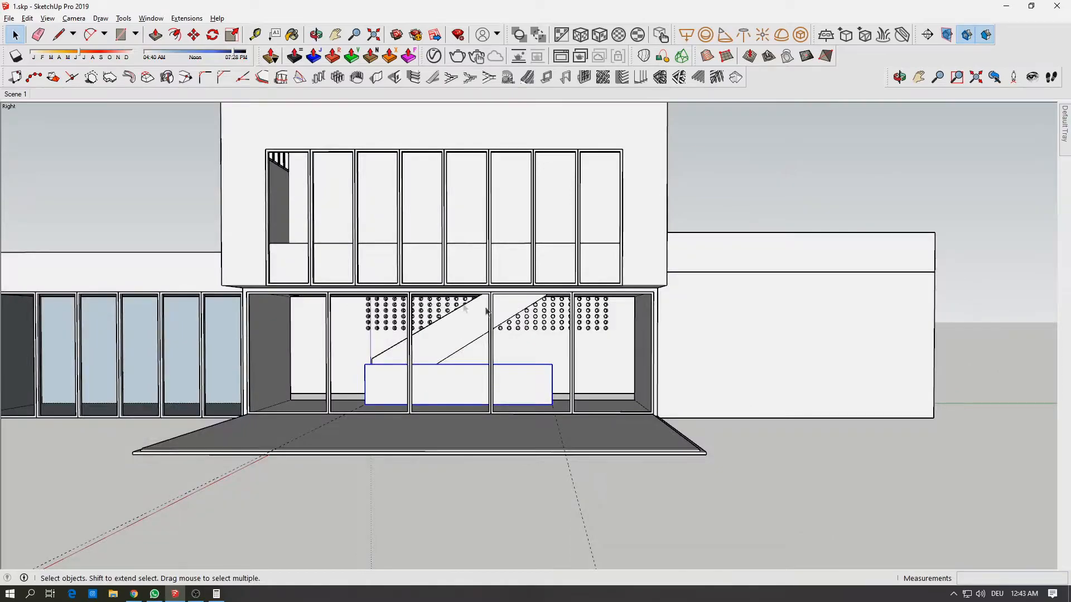
pyautogui.click(812, 190)
# - Enter the glazed left wing's group and reverse all the connected blue interior faces
pyautogui.moveTo(788, 213); pyautogui.dragTo(801, 372, button='middle')
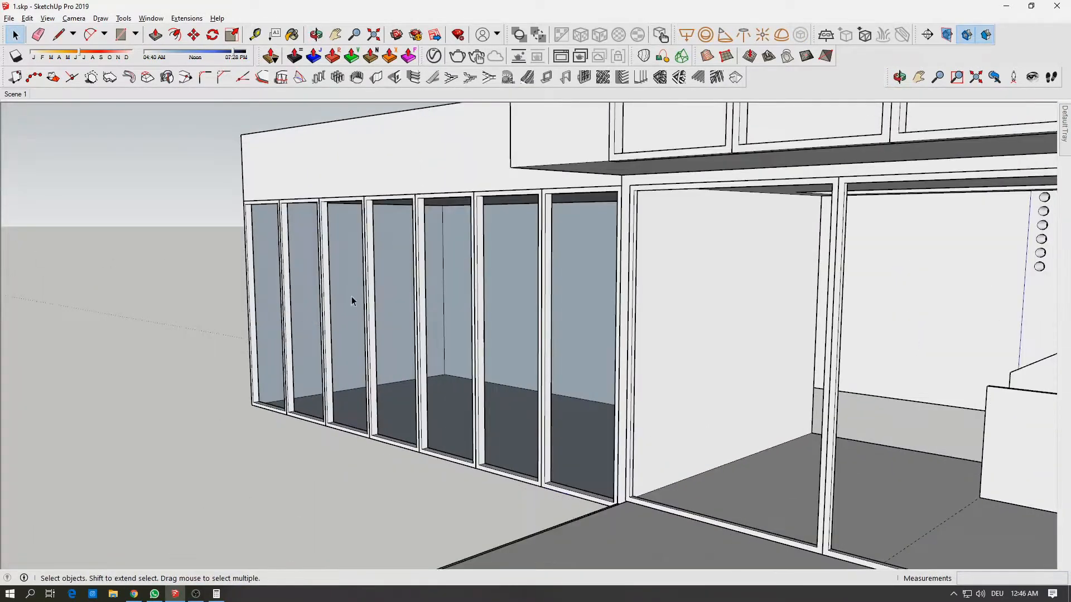
pyautogui.tripleClick(354, 301)
pyautogui.rightClick(354, 301)
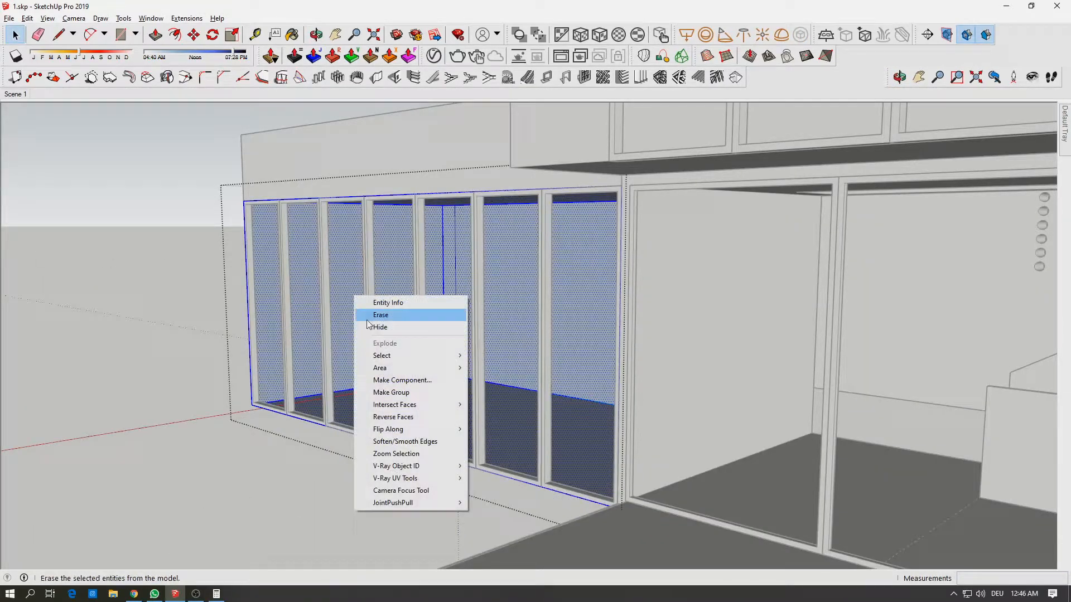
pyautogui.click(394, 419)
pyautogui.click(169, 370)
# - Try to draw a door-panel rectangle on the glazed room's side wall, check the reference photo and undo it
pyautogui.moveTo(169, 370); pyautogui.dragTo(366, 336, button='middle')
pyautogui.scroll(-4, 645, 350)
pyautogui.scroll(5, 337, 320)
pyautogui.scroll(6, 431, 351)
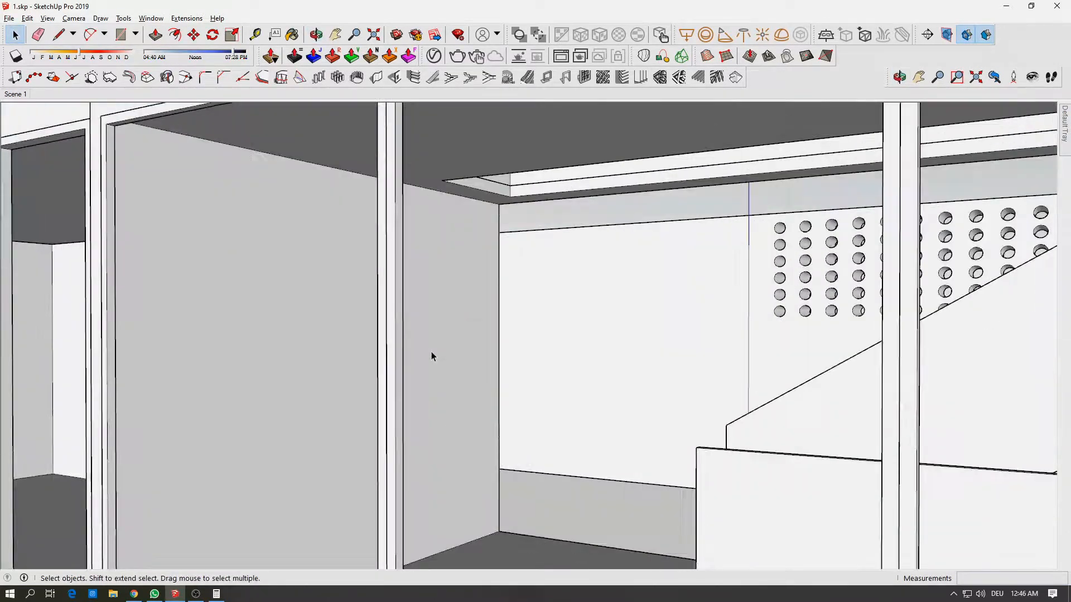
pyautogui.press('r')
pyautogui.click(292, 539)
pyautogui.click(412, 241)
pyautogui.hotkey('alt', 'Tab')
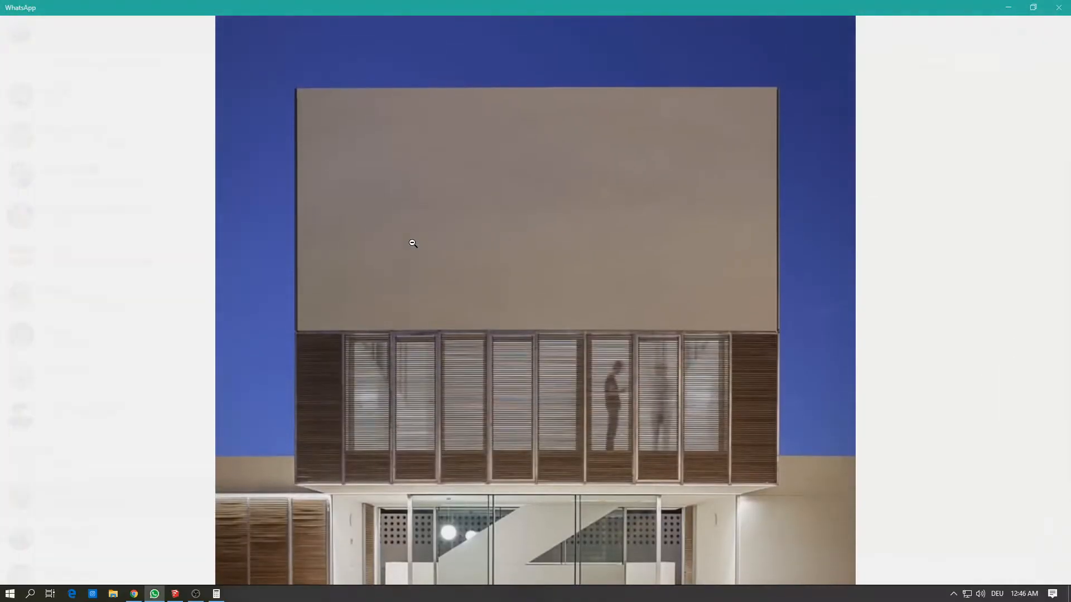
pyautogui.hotkey('alt', 'Tab')
pyautogui.hotkey('ctrl', 'z')
# - Draw a floor-to-ceiling panel rectangle on the glazed room's side wall near the back and make it a group
pyautogui.click(267, 544)
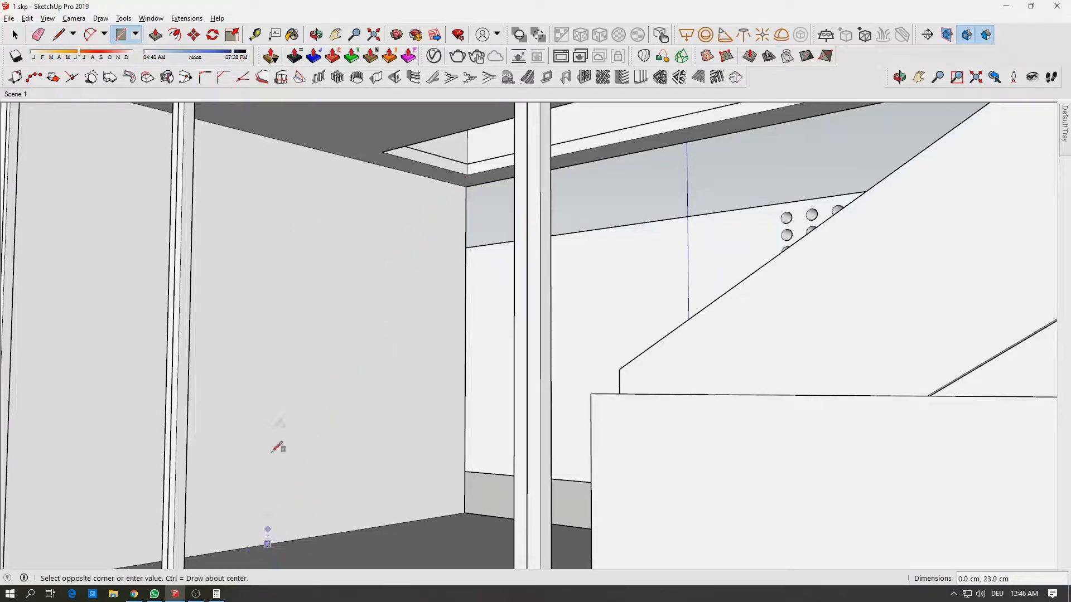
pyautogui.click(389, 167)
pyautogui.moveTo(357, 193); pyautogui.dragTo(285, 270, button='middle')
pyautogui.press('space')
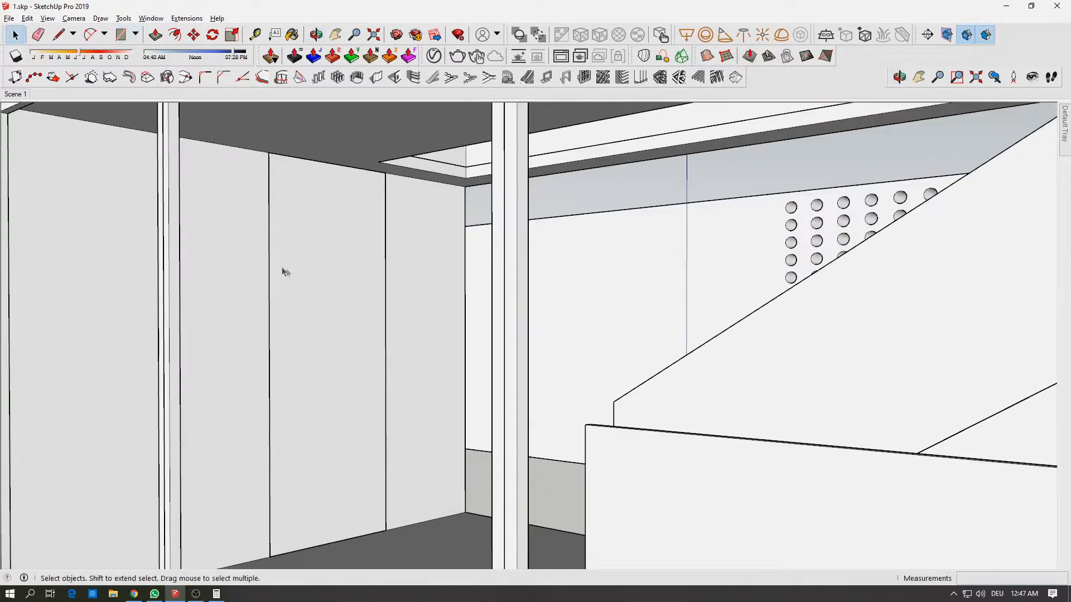
pyautogui.click(280, 271)
pyautogui.rightClick(280, 270)
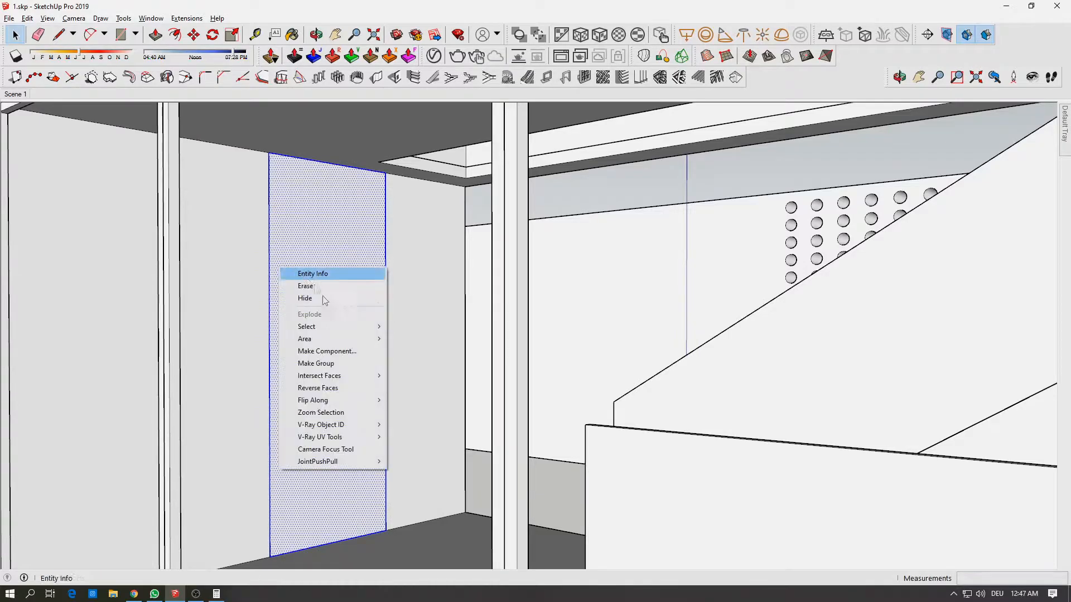
pyautogui.click(330, 360)
# - Check the reference photo and extrude the side wall panel 5 cm into the room inside its group
pyautogui.moveTo(309, 279); pyautogui.dragTo(290, 268, button='middle')
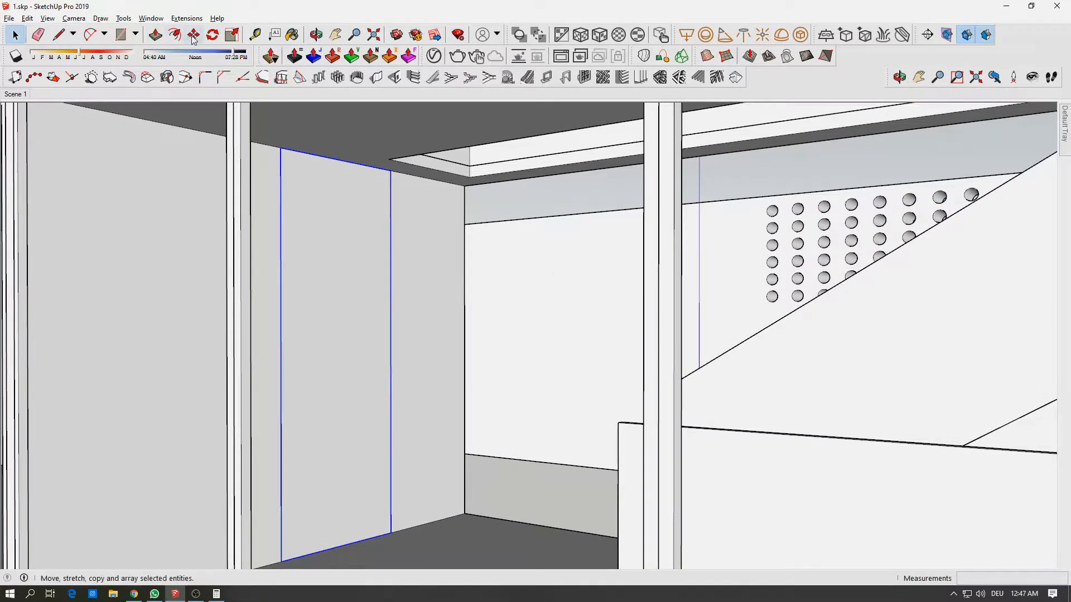
pyautogui.doubleClick(323, 234)
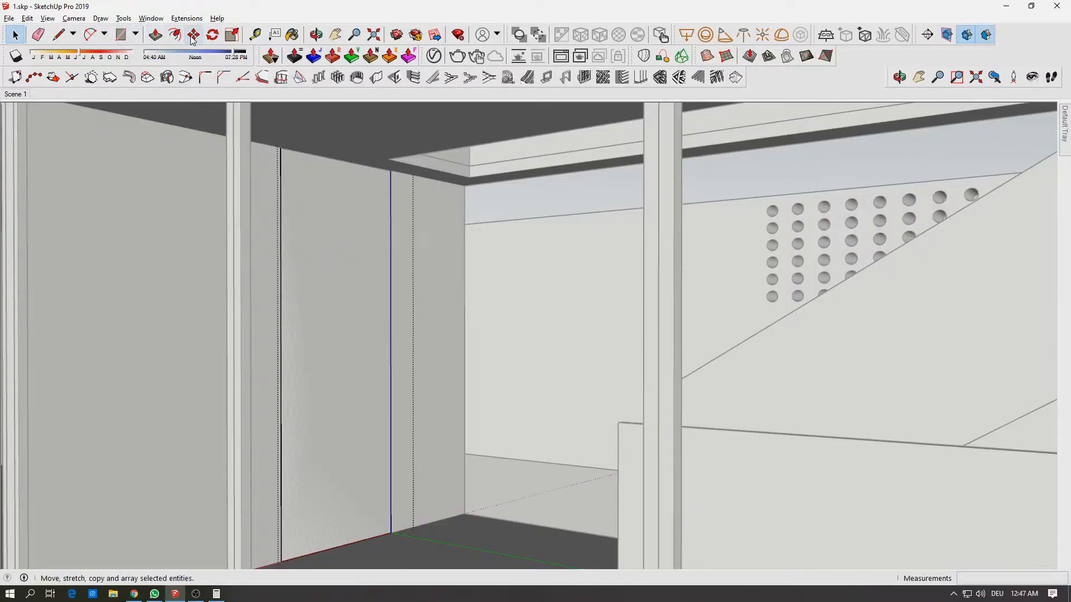
pyautogui.hotkey('alt', 'Tab')
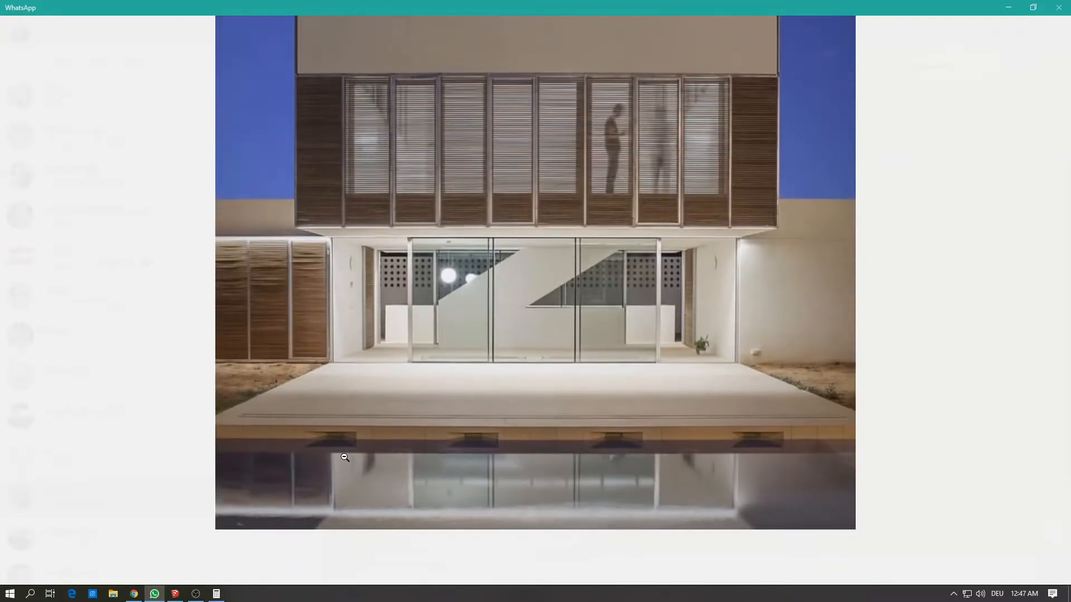
pyautogui.hotkey('alt', 'Tab')
pyautogui.click(156, 35)
pyautogui.moveTo(346, 247); pyautogui.dragTo(338, 255)
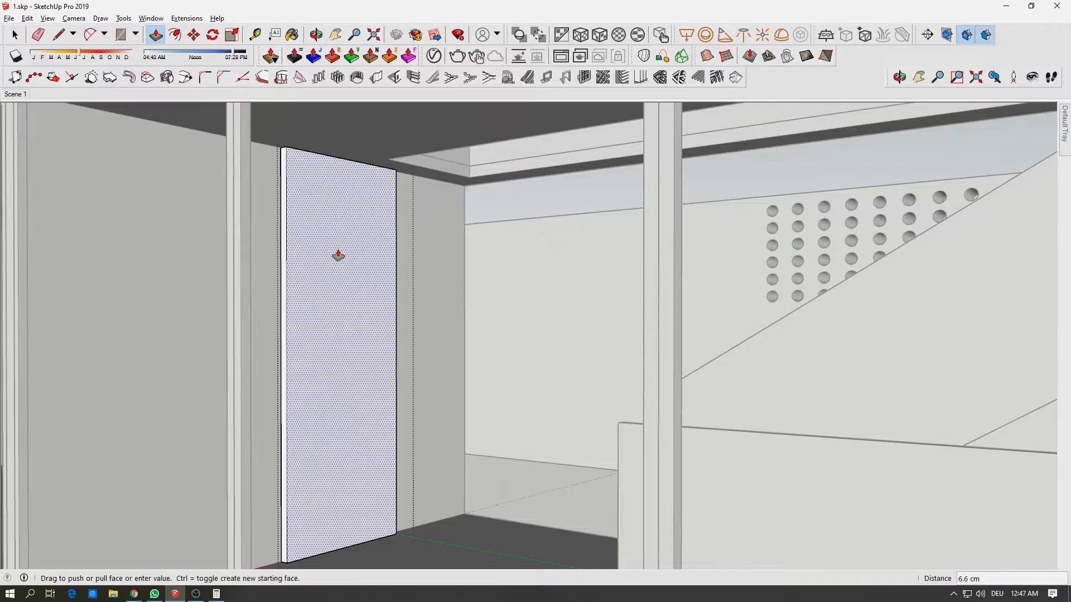
pyautogui.write('5')
pyautogui.press('Return')
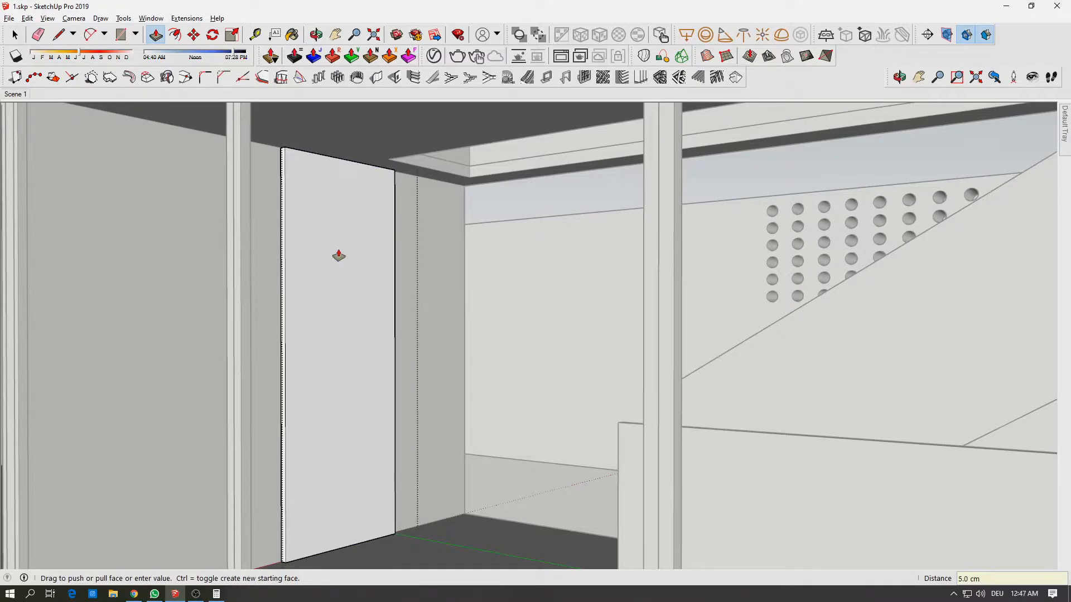
pyautogui.scroll(-3, 338, 255)
pyautogui.press('space')
pyautogui.press('Escape')
pyautogui.moveTo(351, 276); pyautogui.dragTo(532, 318, button='middle')
# - Copy the panel straight across the glazed room to the opposite side wall
pyautogui.click(309, 283)
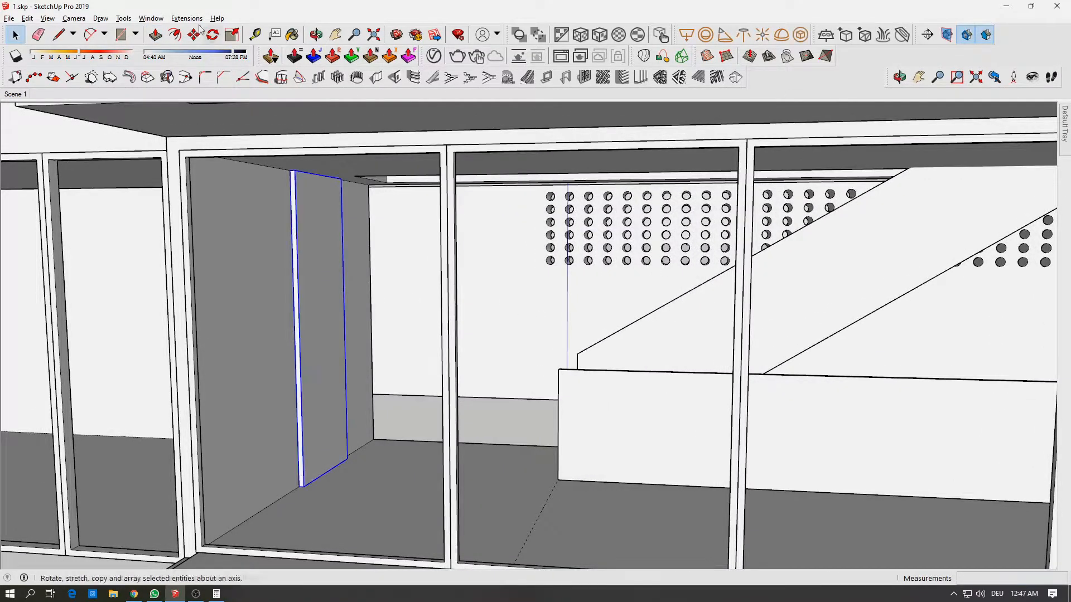
pyautogui.click(194, 34)
pyautogui.click(300, 492)
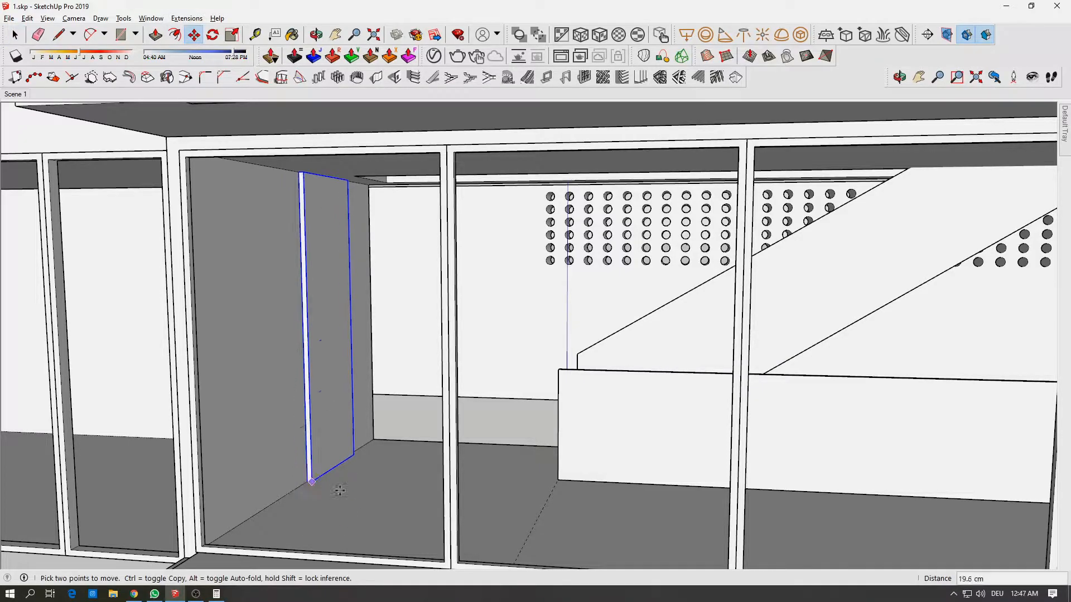
pyautogui.moveTo(968, 521); pyautogui.dragTo(485, 407, button='middle')
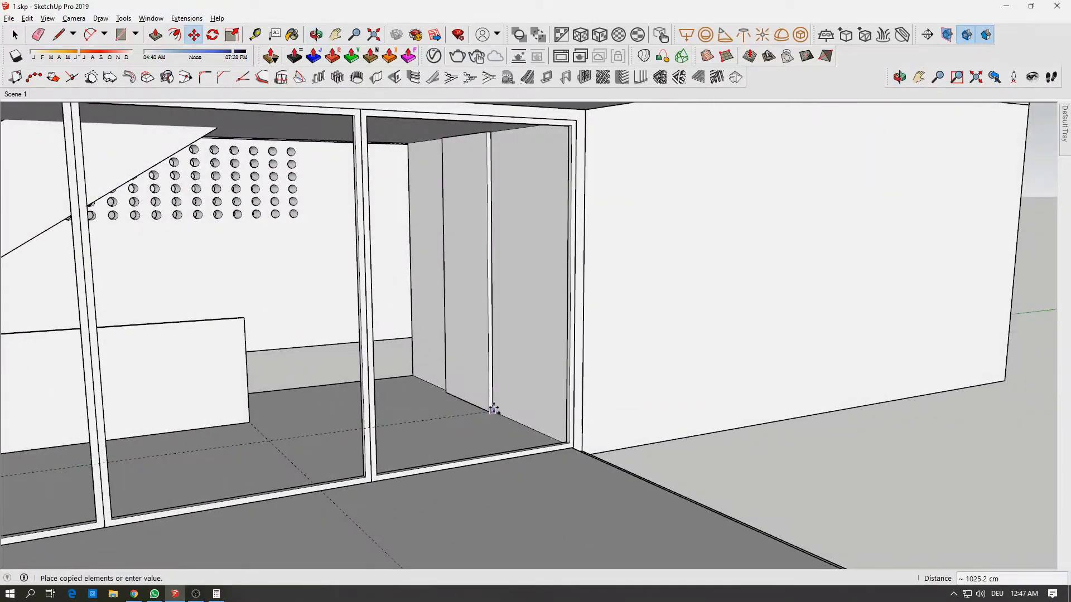
pyautogui.scroll(-4, 486, 407)
pyautogui.press('space')
pyautogui.click(716, 533)
# - Compare with the reference photo and pull the front terrace slab's underside down to thicken it
pyautogui.keyDown('shift'); pyautogui.moveTo(346, 481); pyautogui.dragTo(513, 462, button='middle'); pyautogui.keyUp('shift')
pyautogui.scroll(-2, 498, 457)
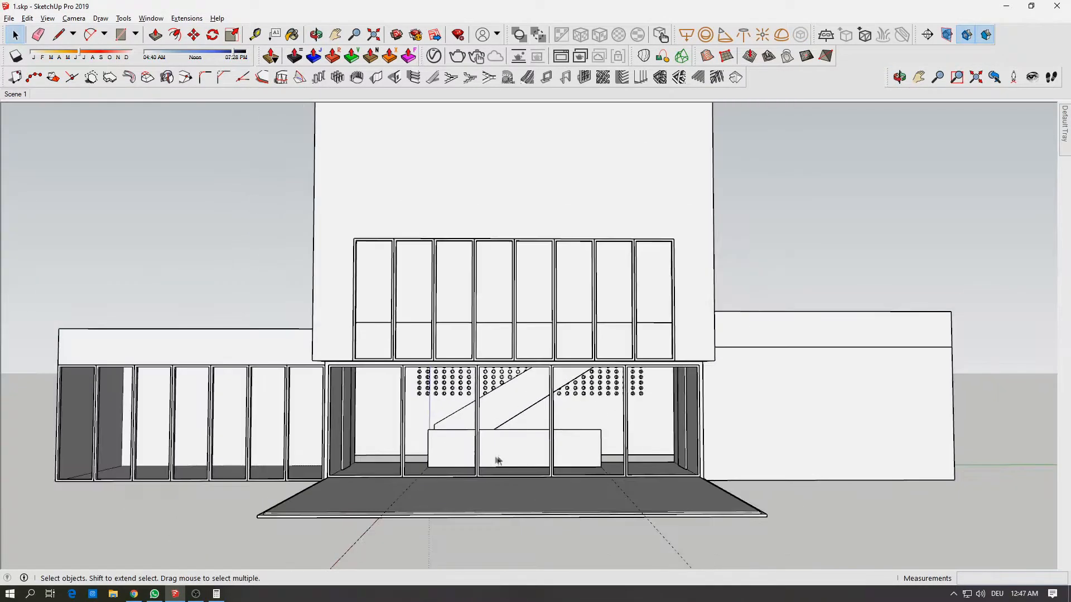
pyautogui.hotkey('alt', 'Tab')
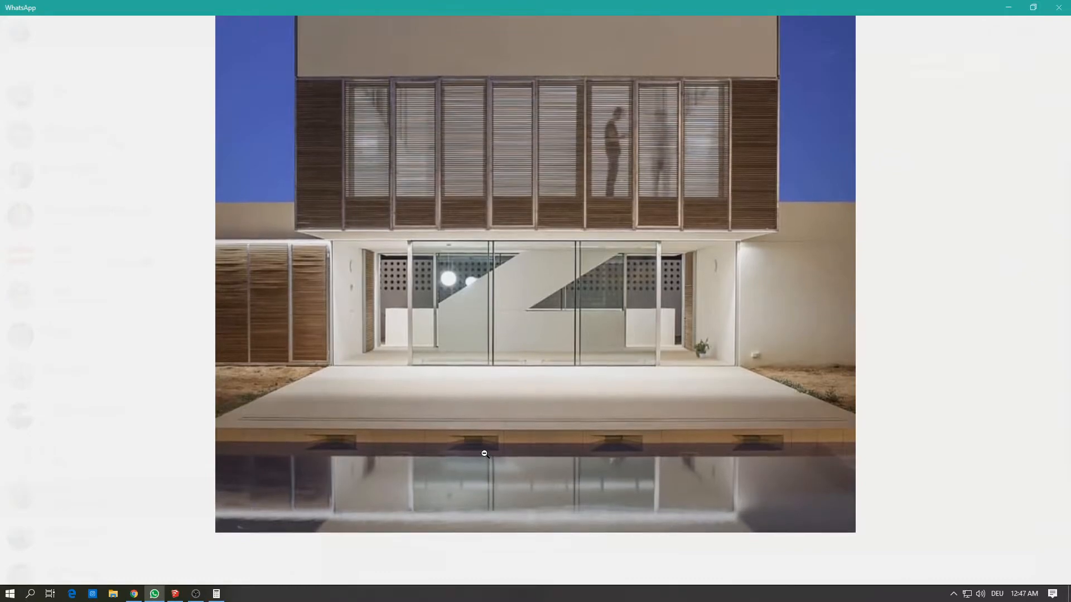
pyautogui.hotkey('alt', 'Tab')
pyautogui.moveTo(487, 457)
pyautogui.mouseDown(button='middle')
pyautogui.moveTo(617, 466)
pyautogui.moveTo(663, 395)
pyautogui.mouseUp(button='middle')
pyautogui.doubleClick(600, 462)
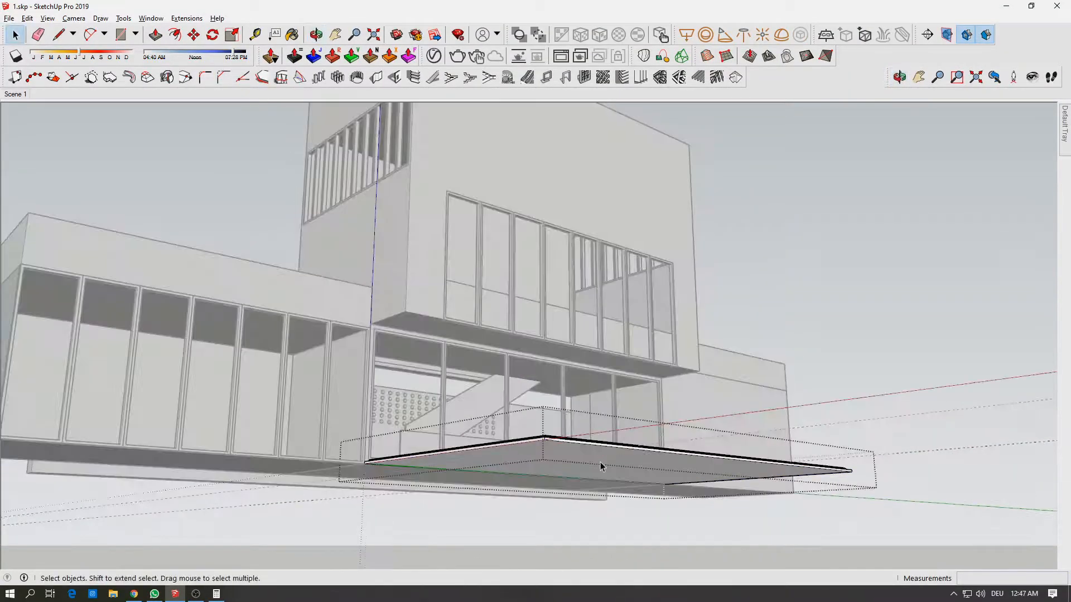
pyautogui.click(598, 463)
pyautogui.click(156, 34)
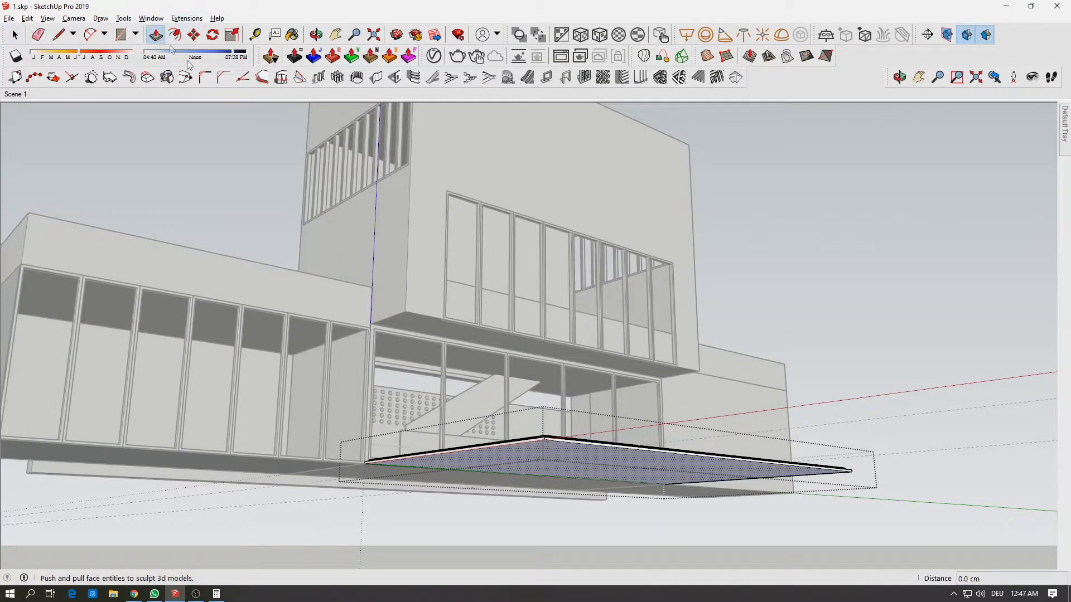
pyautogui.click(601, 466)
pyautogui.click(603, 481)
# - Push/pull the left wing's underside to match the terrace slab's underside
pyautogui.moveTo(574, 468); pyautogui.dragTo(324, 323, button='middle')
pyautogui.scroll(3, 438, 307)
pyautogui.scroll(-3, 430, 312)
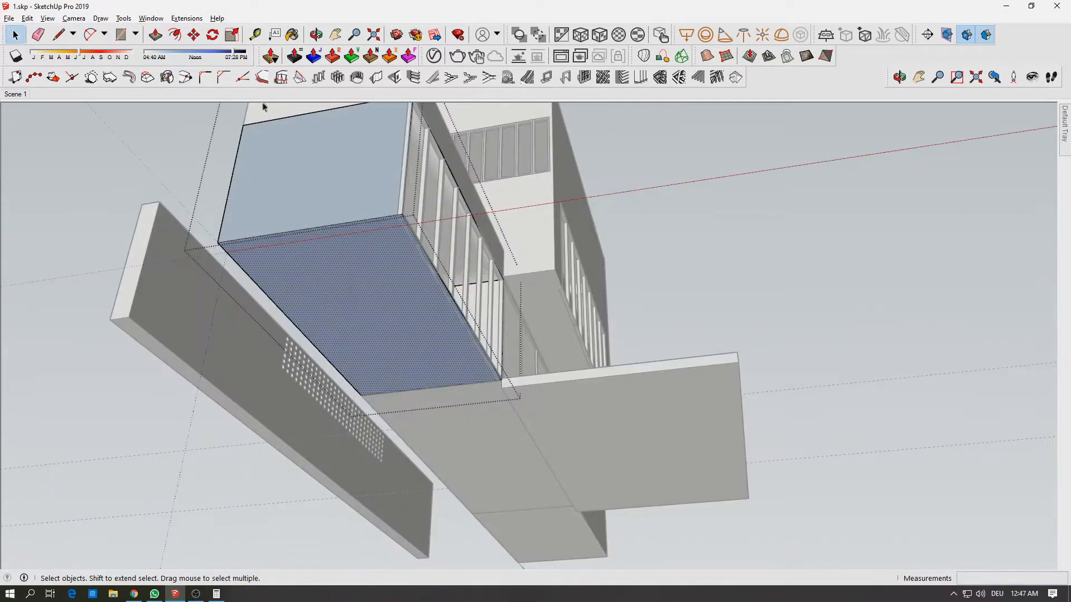
pyautogui.press('p')
pyautogui.moveTo(445, 320); pyautogui.dragTo(507, 437)
# - Push/pull the central volume's underside to match the thickened terrace slab
pyautogui.press('space')
pyautogui.click(473, 454)
pyautogui.click(156, 34)
pyautogui.moveTo(513, 435); pyautogui.dragTo(622, 438)
pyautogui.moveTo(650, 428); pyautogui.dragTo(454, 273, button='middle')
# - Enter the remaining volume's group and push/pull its underside to match the neighbouring slabs
pyautogui.press('space')
pyautogui.doubleClick(454, 273)
pyautogui.click(157, 36)
pyautogui.moveTo(447, 280); pyautogui.dragTo(369, 174)
pyautogui.click(368, 174)
pyautogui.moveTo(368, 318); pyautogui.dragTo(230, 388, button='middle')
pyautogui.scroll(-2, 276, 346)
pyautogui.press('space')
pyautogui.click(278, 342)
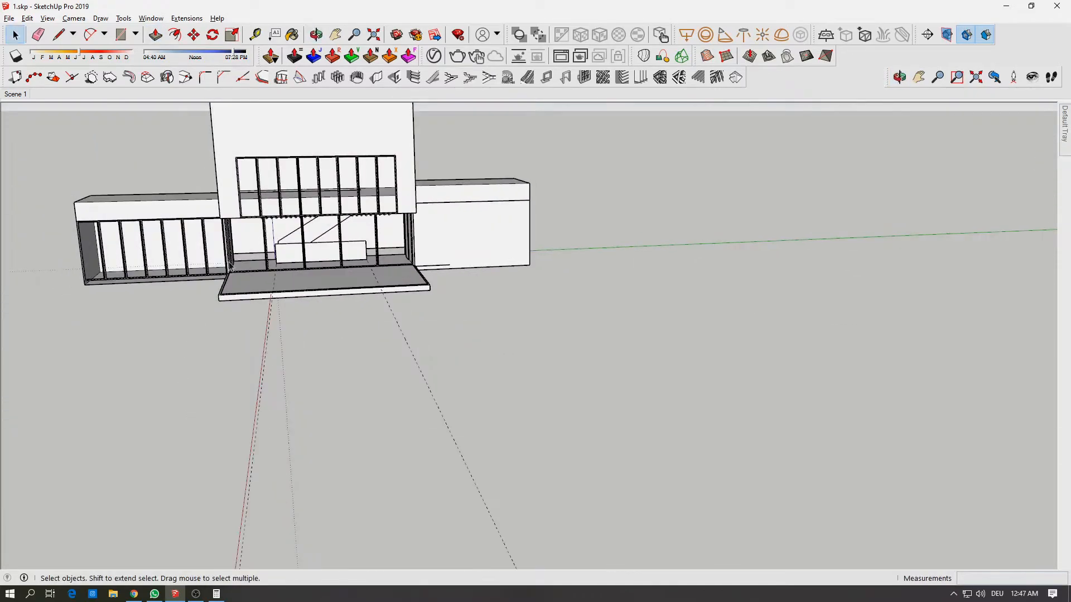
pyautogui.scroll(3, 275, 318)
pyautogui.moveTo(275, 318); pyautogui.dragTo(275, 345, button='middle')
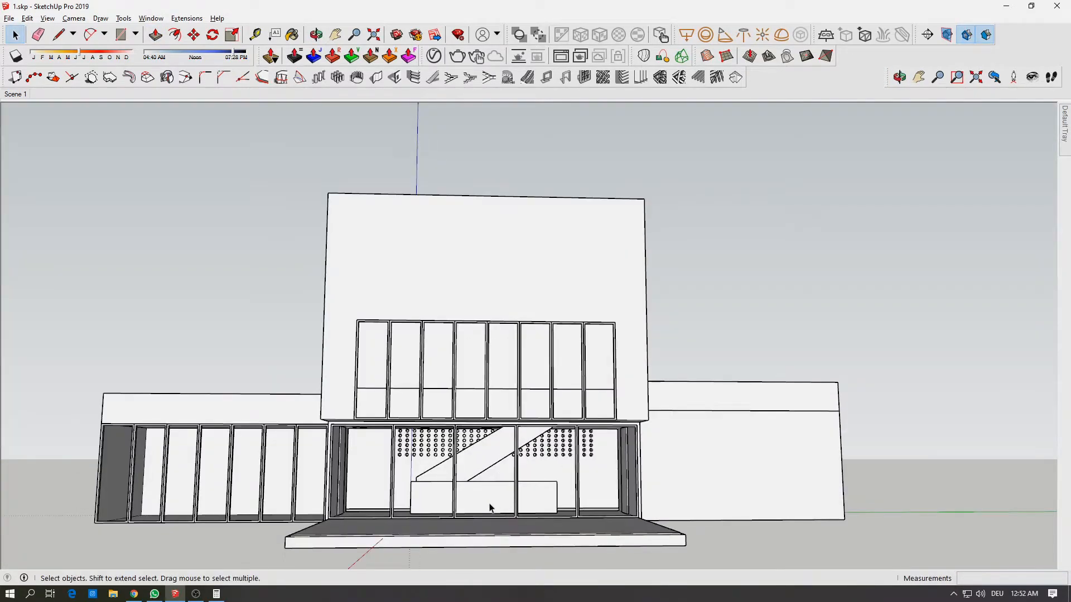
pyautogui.scroll(2, 474, 498)
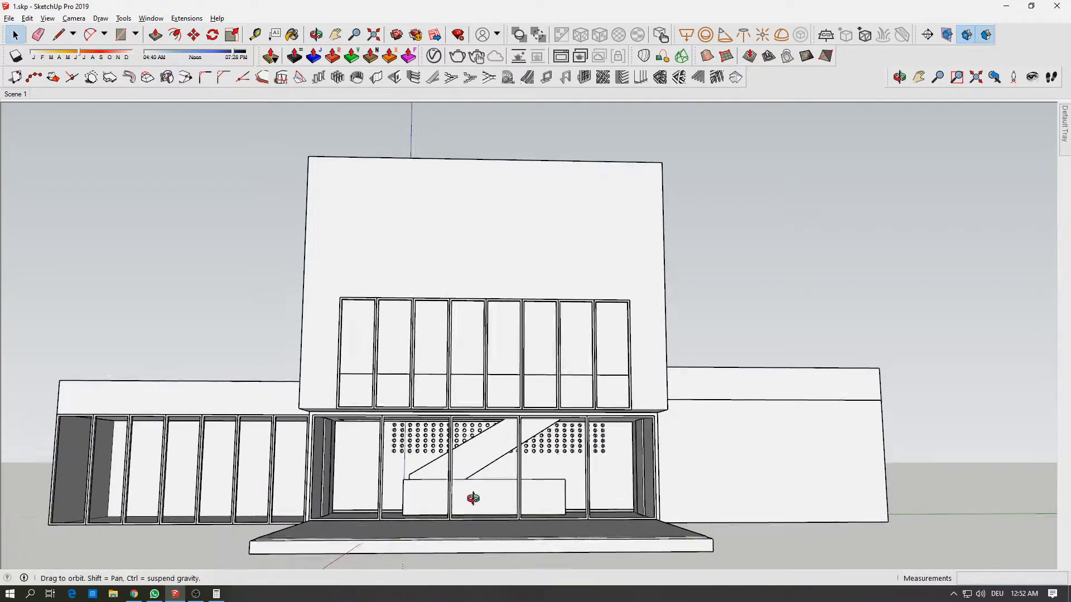
# - Switch the camera to two-point perspective and frame the house's whole front facade
pyautogui.moveTo(474, 498); pyautogui.dragTo(497, 499, button='middle')
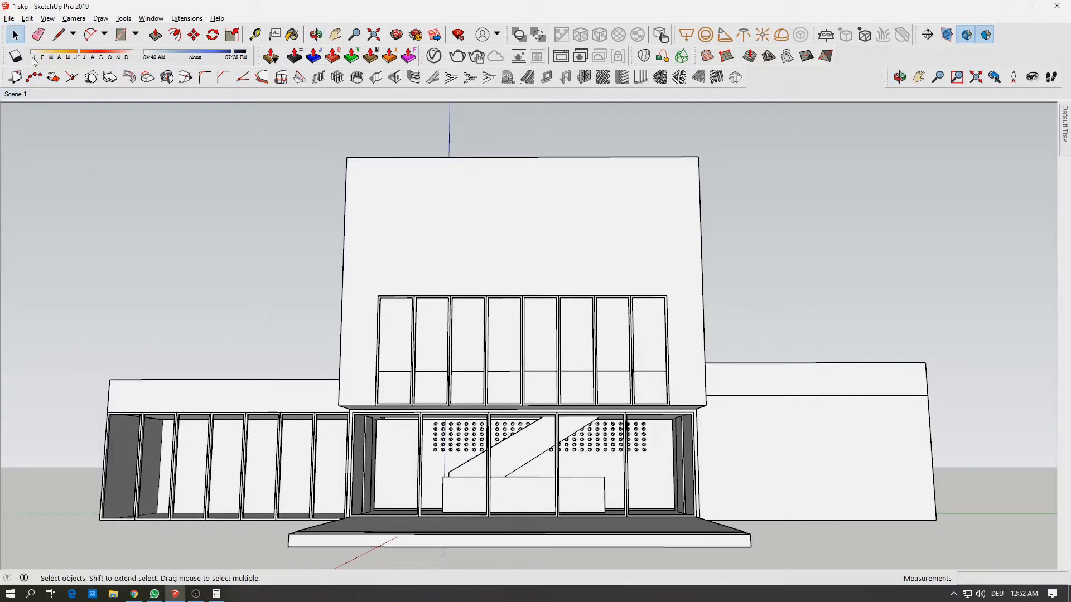
pyautogui.click(74, 18)
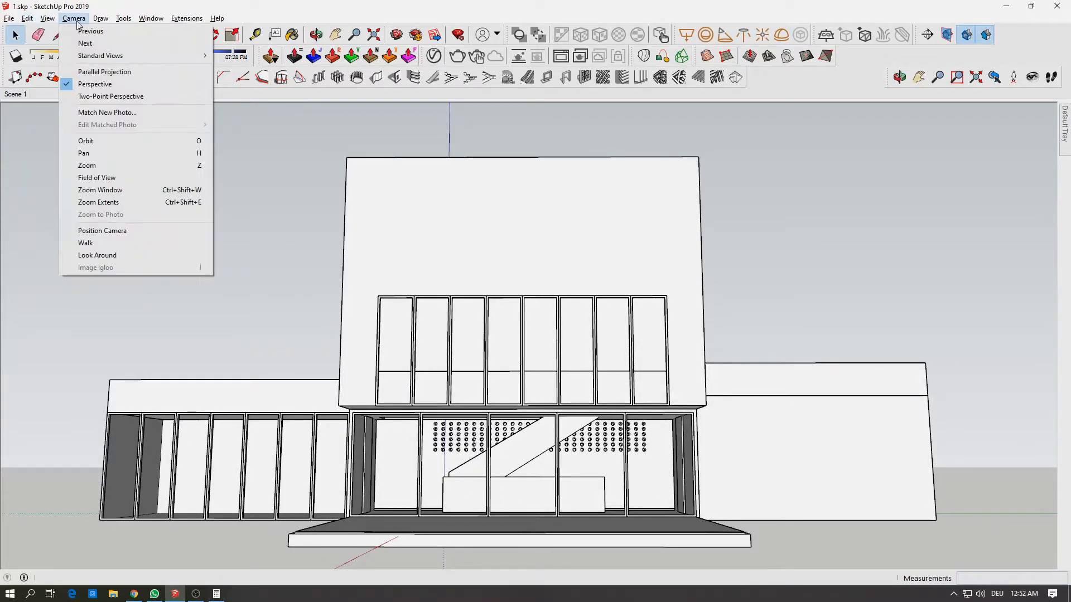
pyautogui.click(117, 96)
pyautogui.keyDown('shift'); pyautogui.moveTo(468, 170); pyautogui.dragTo(466, 277, button='middle'); pyautogui.keyUp('shift')
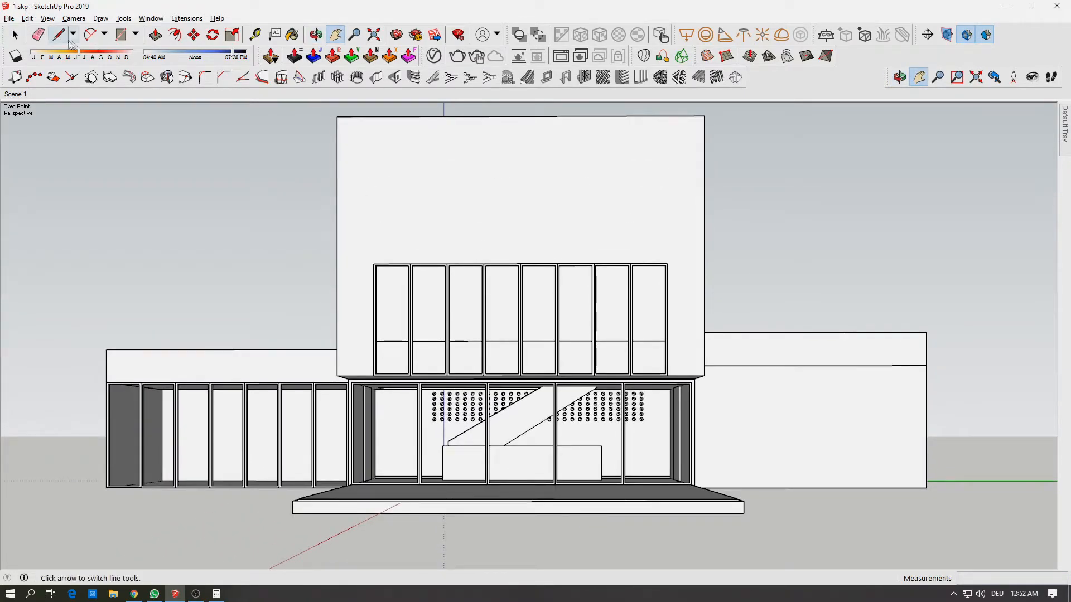
# - Turn on shadows, set the time to before noon and the date to late in the year, and run a V-Ray test render
pyautogui.click(17, 57)
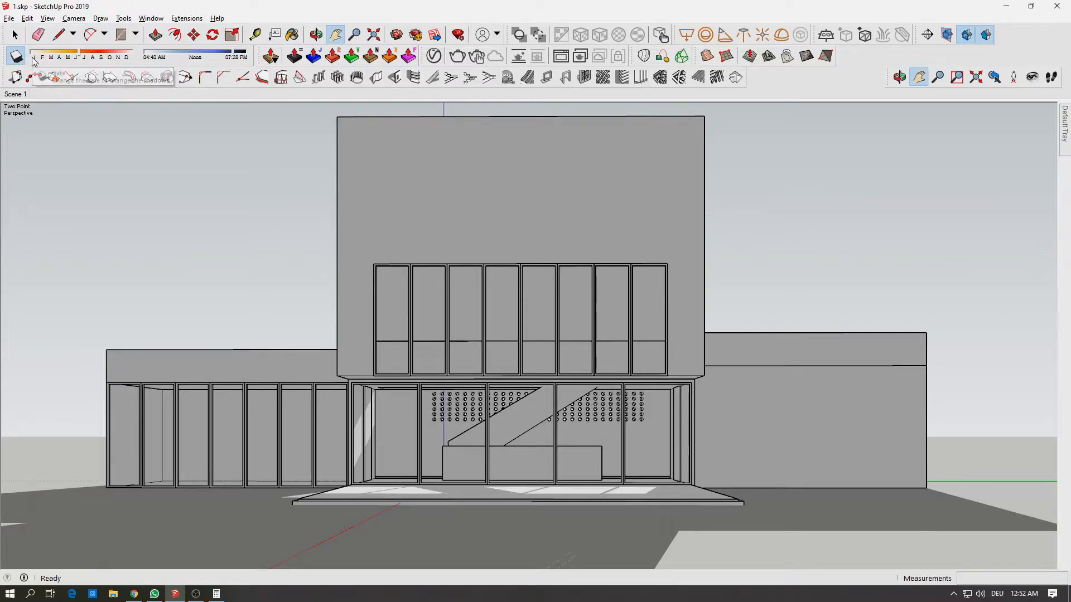
pyautogui.click(184, 55)
pyautogui.moveTo(206, 56)
pyautogui.mouseDown()
pyautogui.moveTo(179, 57)
pyautogui.moveTo(214, 54)
pyautogui.moveTo(190, 59)
pyautogui.mouseUp()
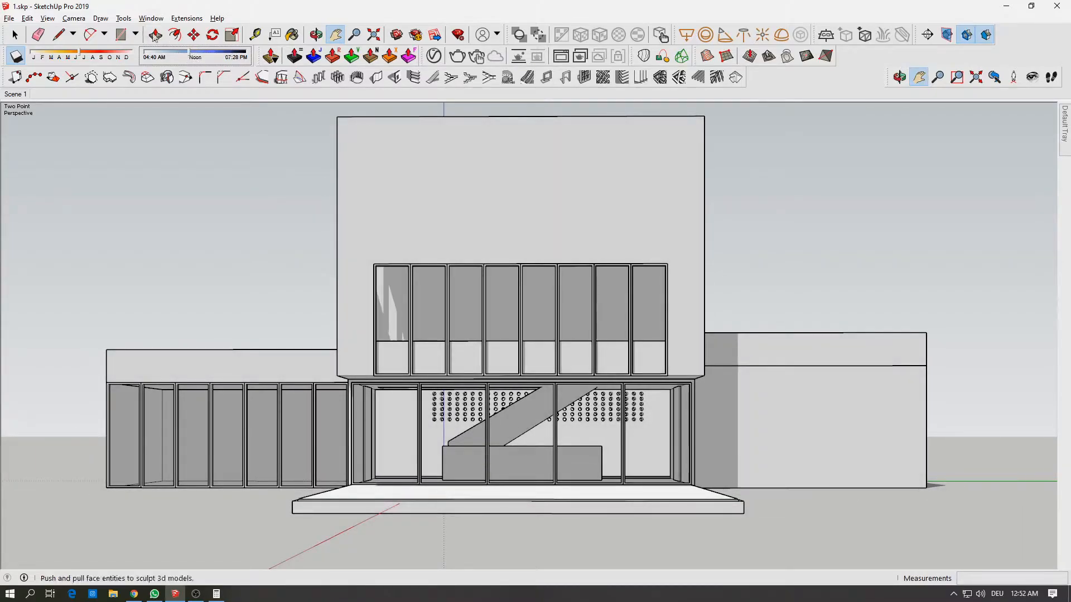
pyautogui.click(128, 55)
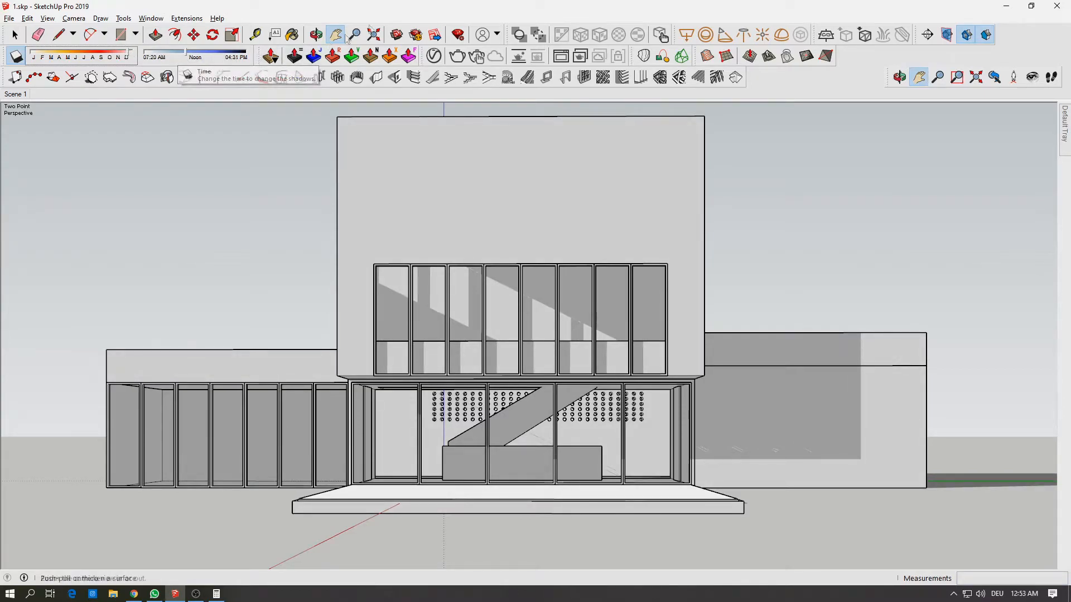
pyautogui.click(458, 56)
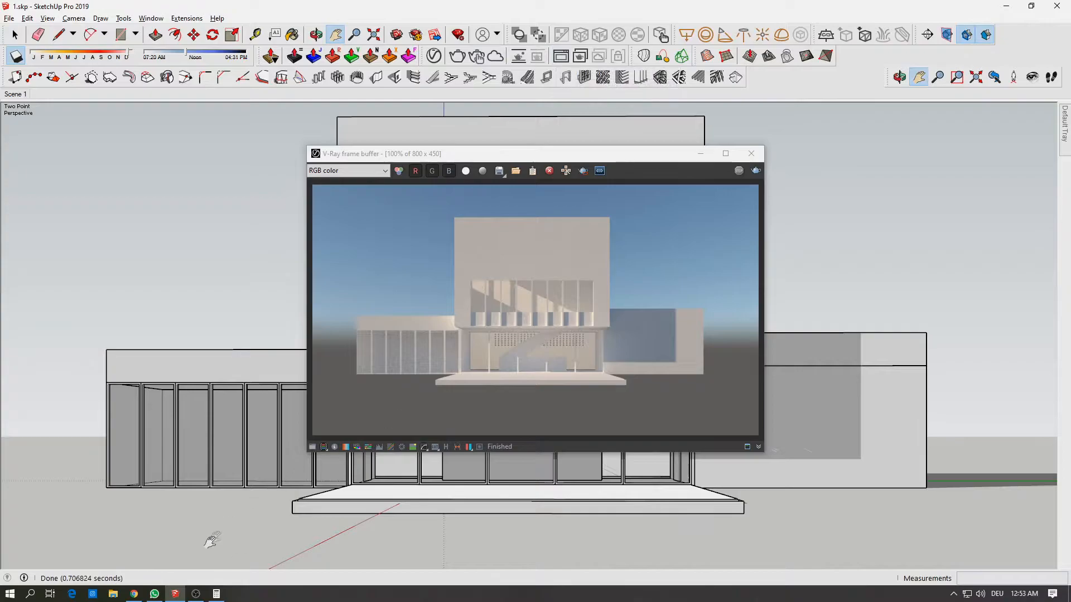
# - In the V-Ray render settings, choose the GPU engine and raise the quality to Very High
pyautogui.click(433, 59)
pyautogui.click(566, 133)
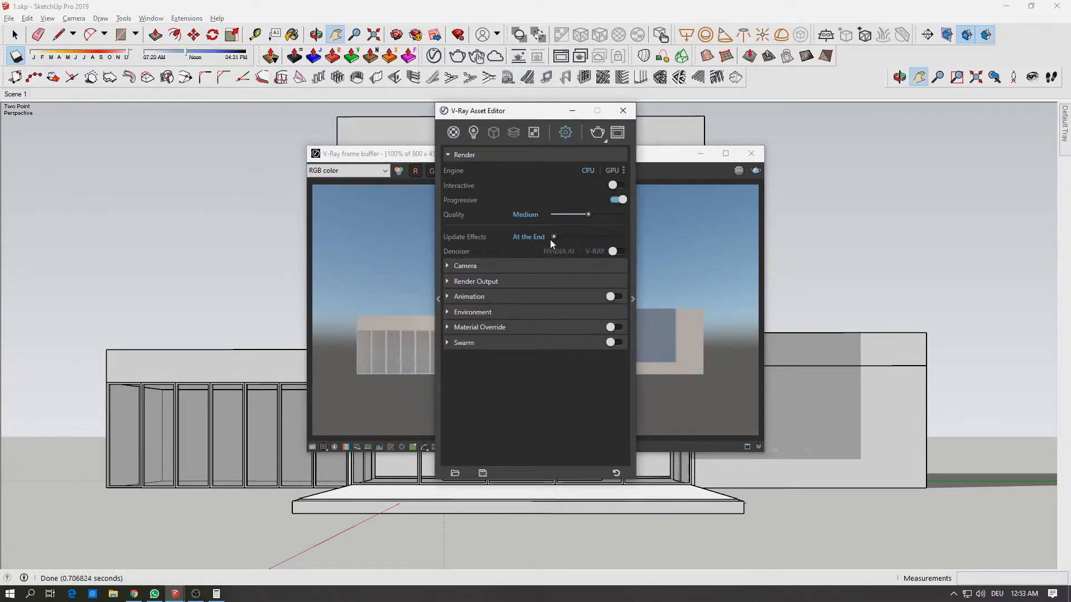
pyautogui.moveTo(591, 215); pyautogui.dragTo(638, 214)
# - Keep the V-Ray camera type as Standard, set white balance to Auto and enable depth of field
pyautogui.click(522, 267)
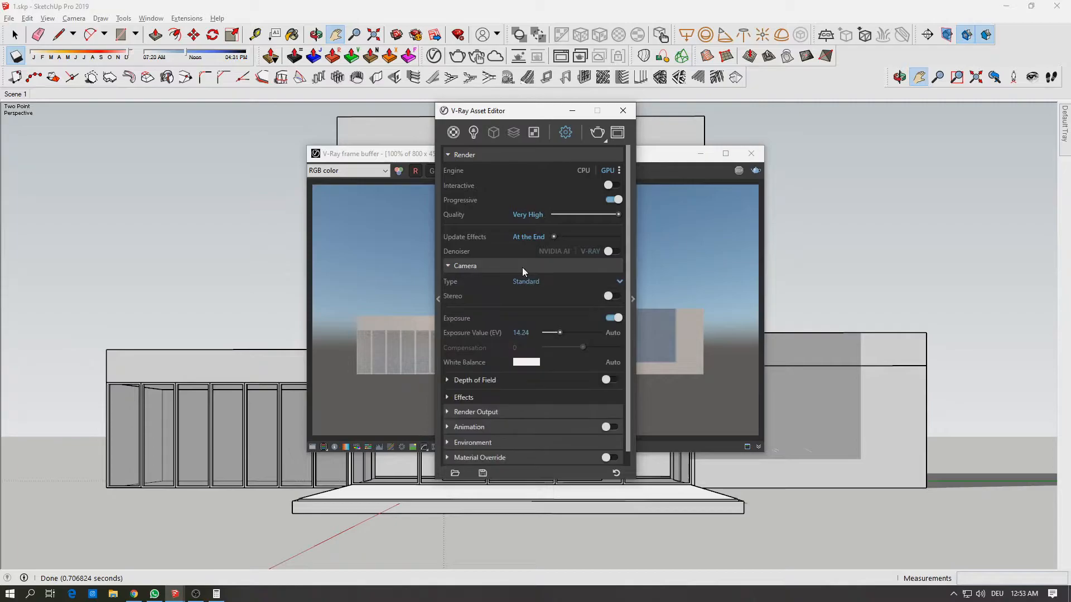
pyautogui.click(543, 280)
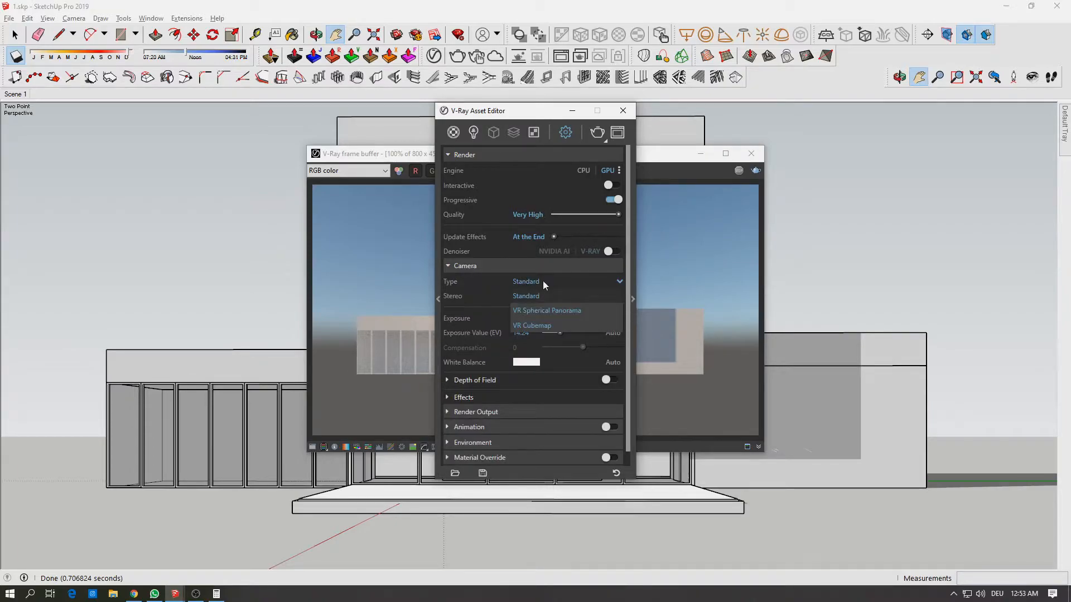
pyautogui.click(547, 295)
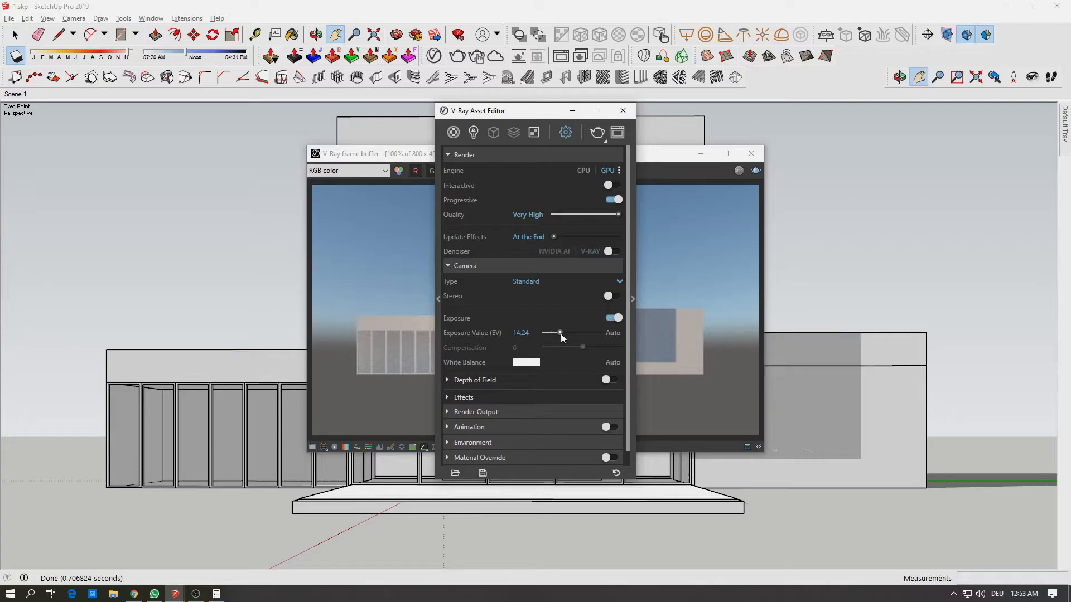
pyautogui.click(538, 365)
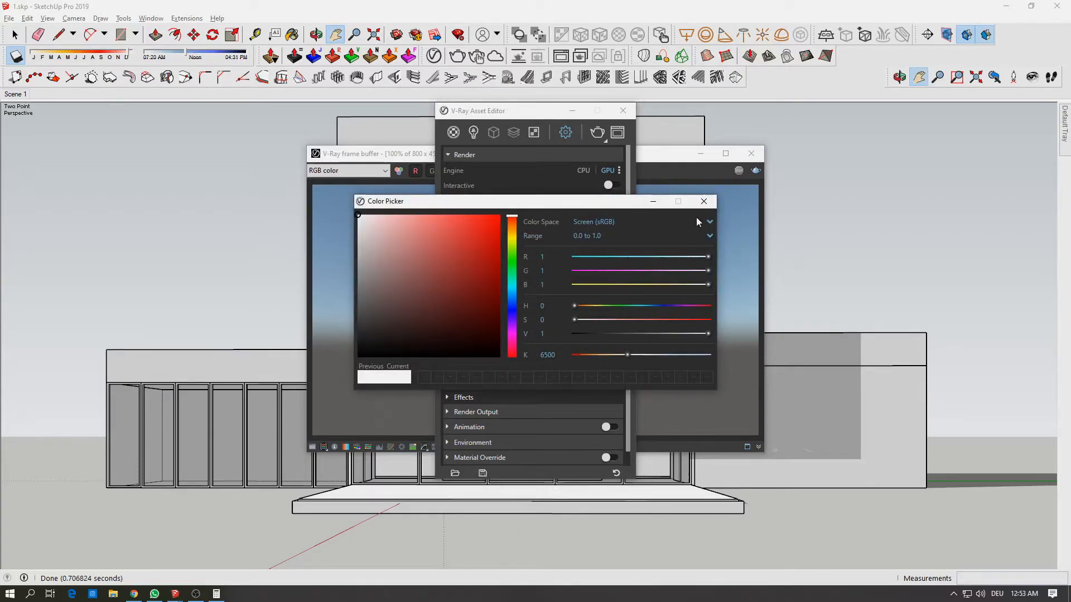
pyautogui.click(702, 202)
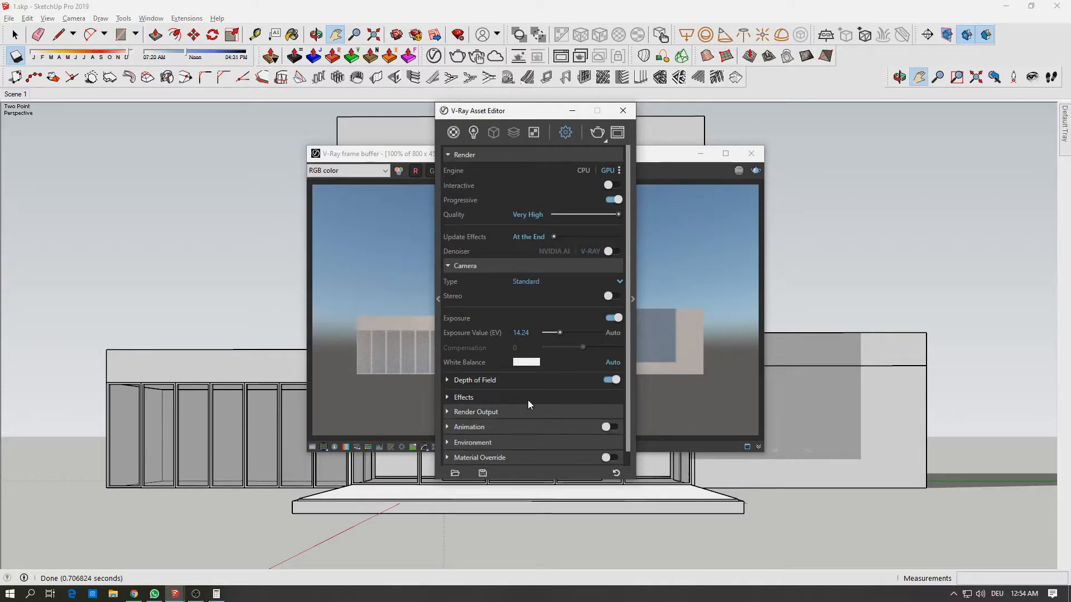
# - Set the render output width to 1920 at 16:9 Widescreen and start the V-Ray render
pyautogui.click(519, 413)
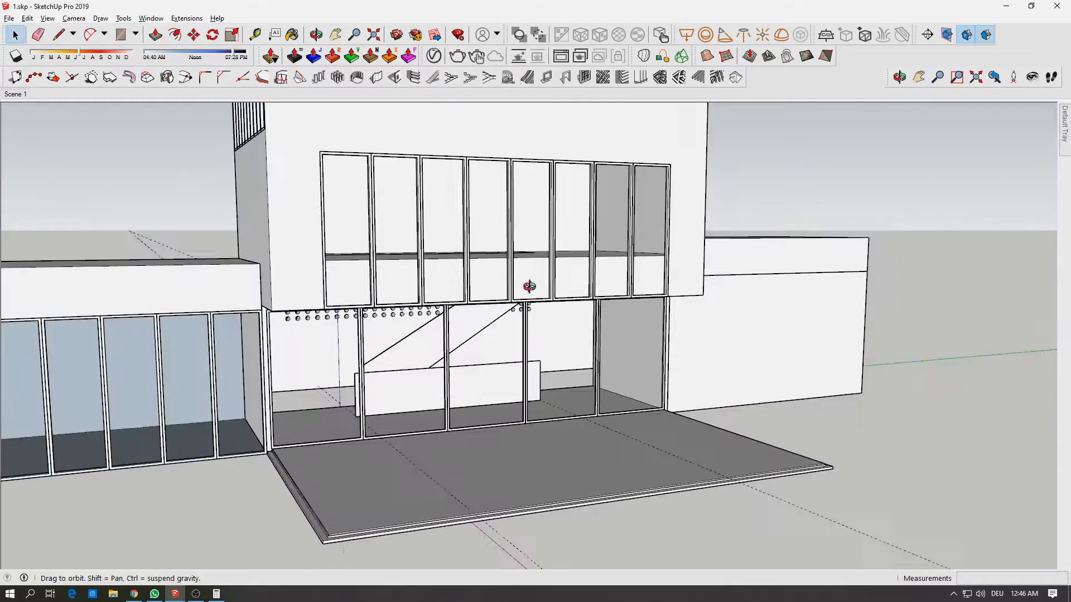
pyautogui.moveTo(529, 287); pyautogui.dragTo(175, 288, button='middle')
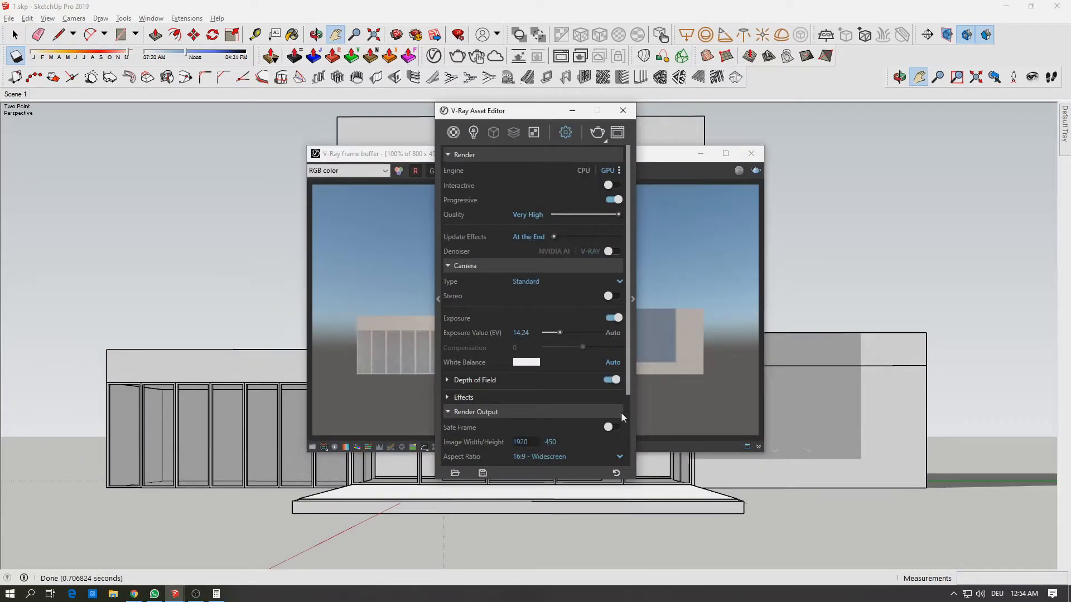
pyautogui.press('Tab')
pyautogui.scroll(-3, 564, 418)
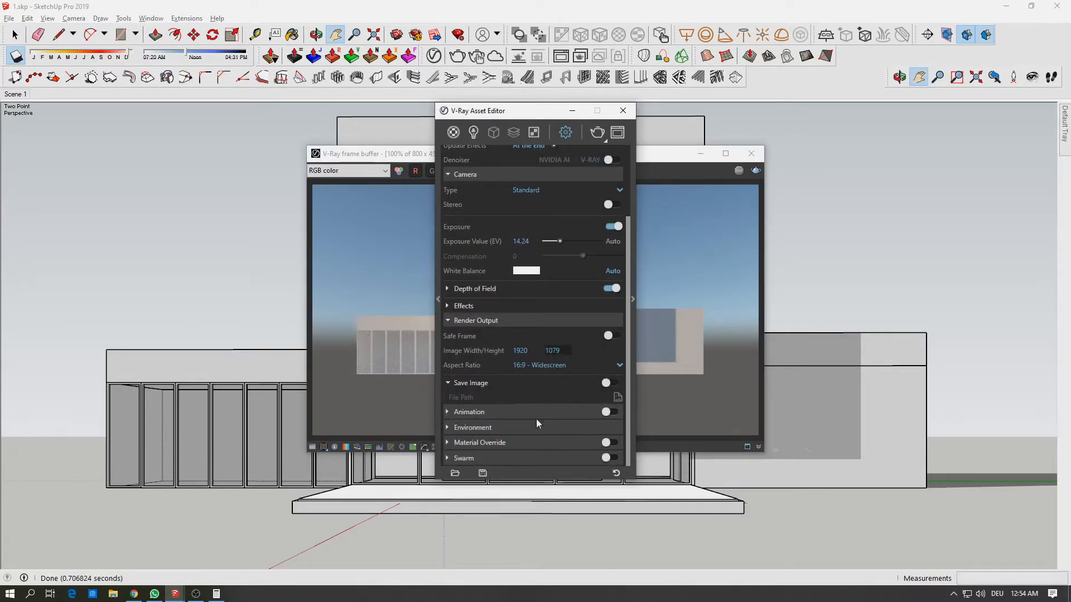
pyautogui.click(524, 427)
pyautogui.click(497, 351)
pyautogui.click(598, 132)
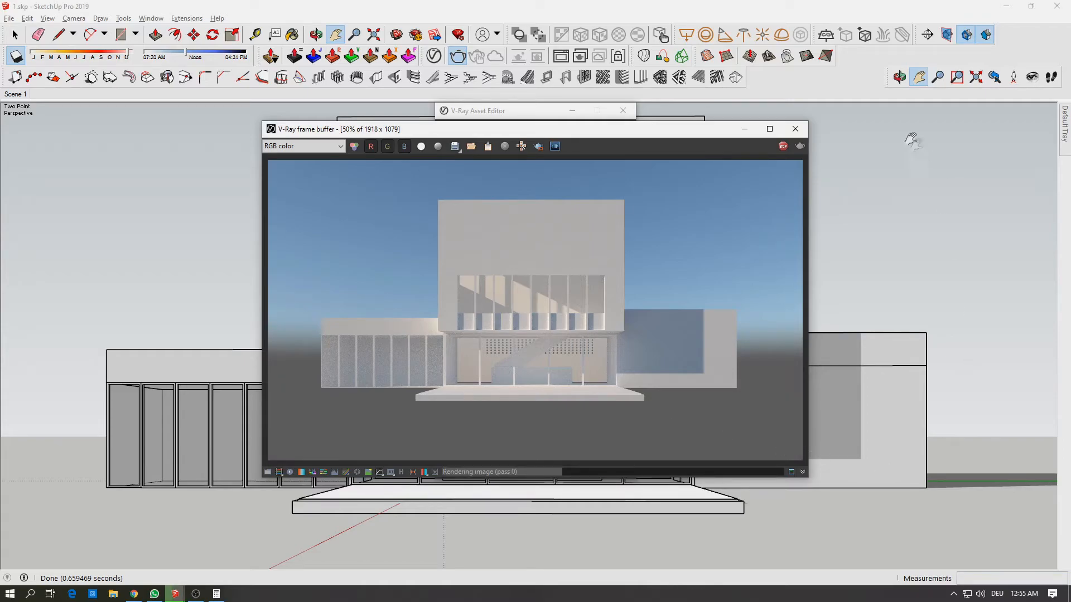
# - Minimize the V-Ray windows and open the upper volume's group for editing near the left end of its window row
pyautogui.click(744, 129)
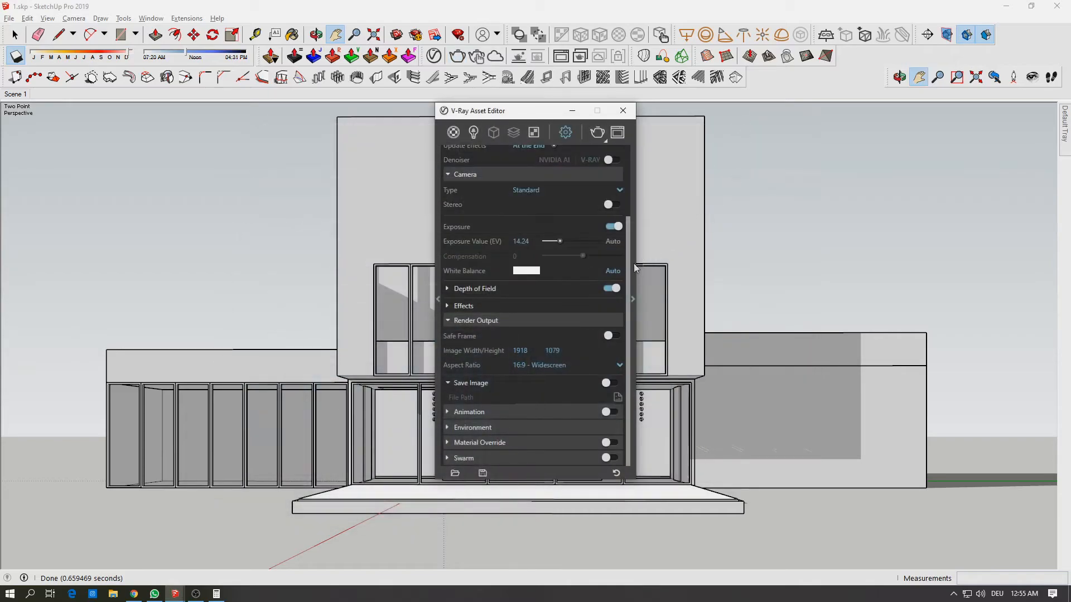
pyautogui.click(572, 112)
pyautogui.moveTo(534, 282)
pyautogui.mouseDown(button='middle')
pyautogui.moveTo(337, 311)
pyautogui.moveTo(370, 335)
pyautogui.moveTo(352, 344)
pyautogui.mouseUp(button='middle')
pyautogui.scroll(5, 337, 311)
pyautogui.scroll(2, 352, 344)
pyautogui.press('space')
pyautogui.moveTo(534, 370); pyautogui.dragTo(367, 173, button='middle')
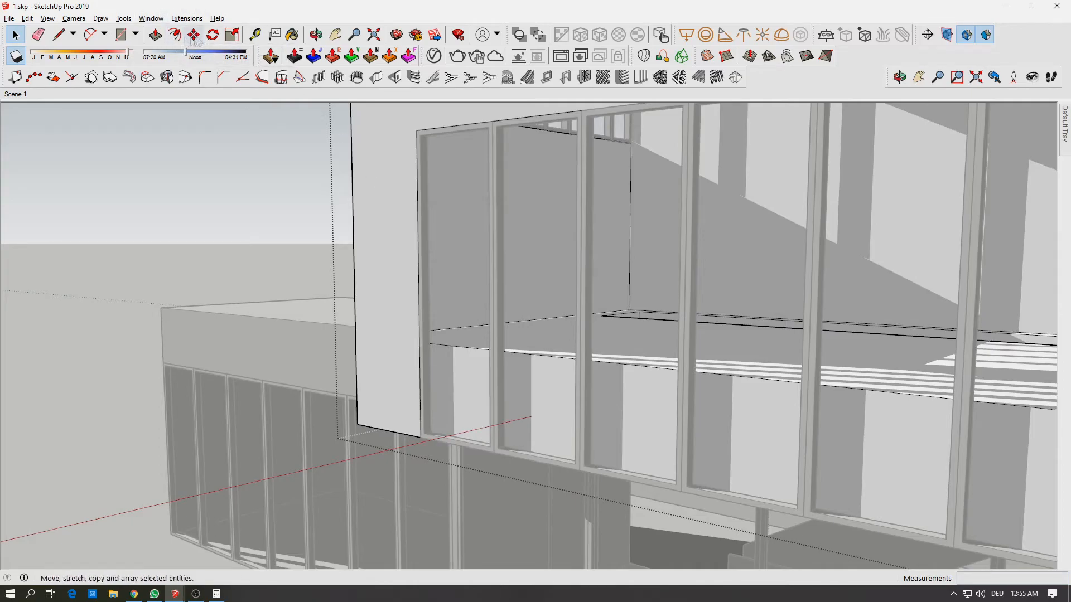
# - Draw lines outlining the solid facade strip between the upper window opening and the volume's left edge
pyautogui.click(155, 35)
pyautogui.press('l')
pyautogui.click(417, 131)
pyautogui.click(352, 136)
pyautogui.moveTo(424, 217)
pyautogui.mouseDown(button='middle')
pyautogui.moveTo(318, 238)
pyautogui.moveTo(414, 236)
pyautogui.mouseUp(button='middle')
pyautogui.click(305, 250)
pyautogui.click(354, 245)
pyautogui.click(369, 360)
pyautogui.click(323, 355)
# - Push/pull the outlined facade strip through the wall to extend the upper window opening to the left
pyautogui.press('p')
pyautogui.click(346, 285)
pyautogui.moveTo(404, 390); pyautogui.dragTo(547, 340, button='middle')
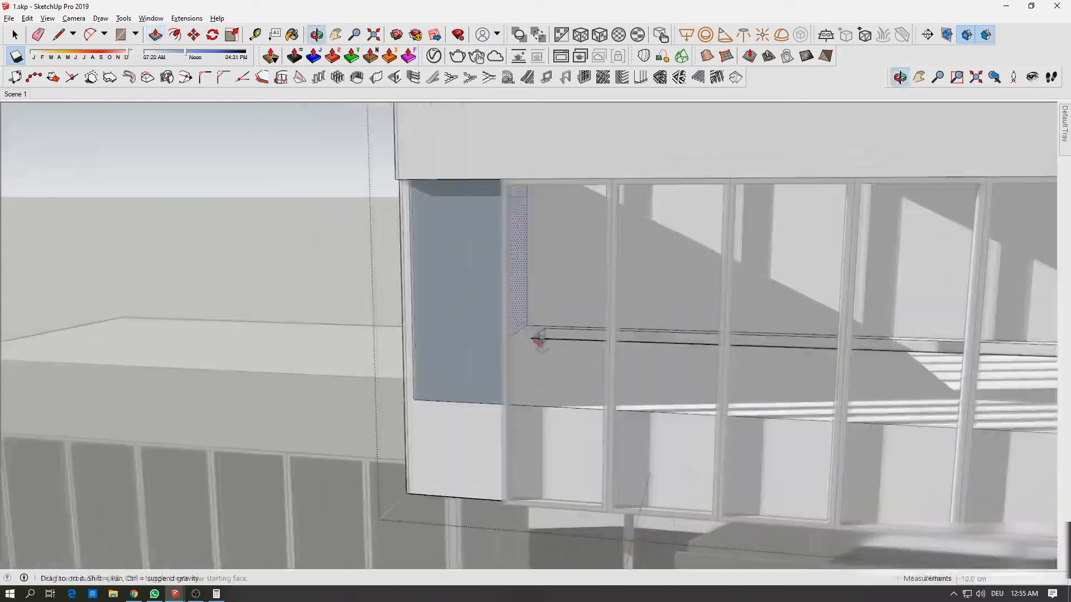
pyautogui.click(443, 323)
# - Push/pull the upper room's inner side wall outward to match the widened opening and delete the leftover edge
pyautogui.press('space')
pyautogui.moveTo(742, 312)
pyautogui.keyDown('shift'); pyautogui.mouseDown(button='middle')
pyautogui.moveTo(268, 318)
pyautogui.moveTo(815, 313)
pyautogui.mouseUp(button='middle'); pyautogui.keyUp('shift')
pyautogui.click(155, 35)
pyautogui.click(586, 312)
pyautogui.click(432, 340)
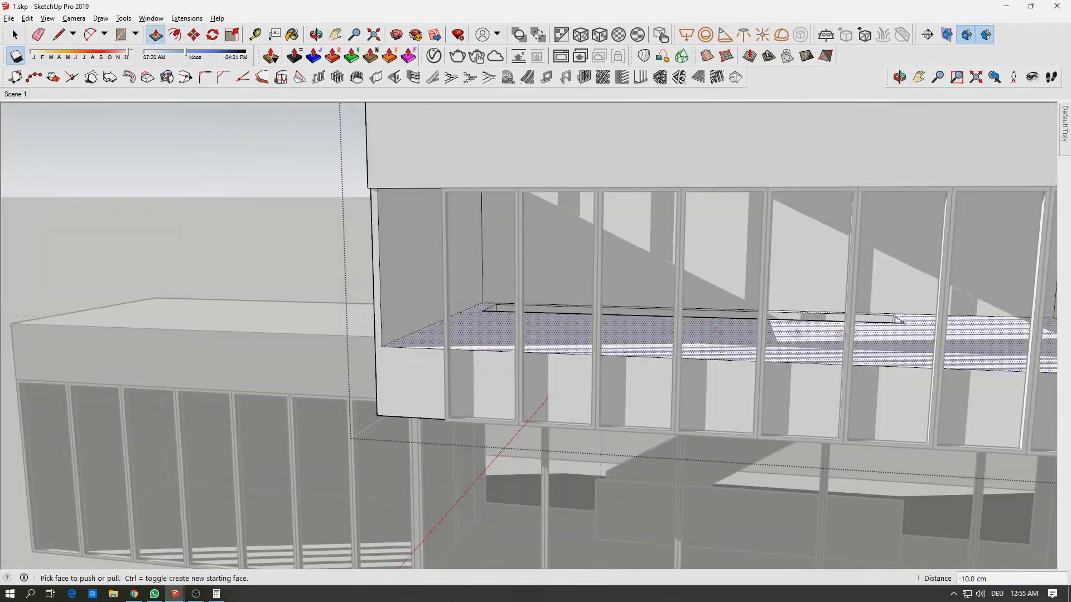
pyautogui.press('space')
pyautogui.click(504, 303)
pyautogui.press('Delete')
# - Copy an upper window frame 105 cm sideways to fill the opening at the facade's right end
pyautogui.moveTo(505, 303); pyautogui.dragTo(415, 373, button='middle')
pyautogui.click(414, 385)
pyautogui.click(194, 34)
pyautogui.click(415, 431)
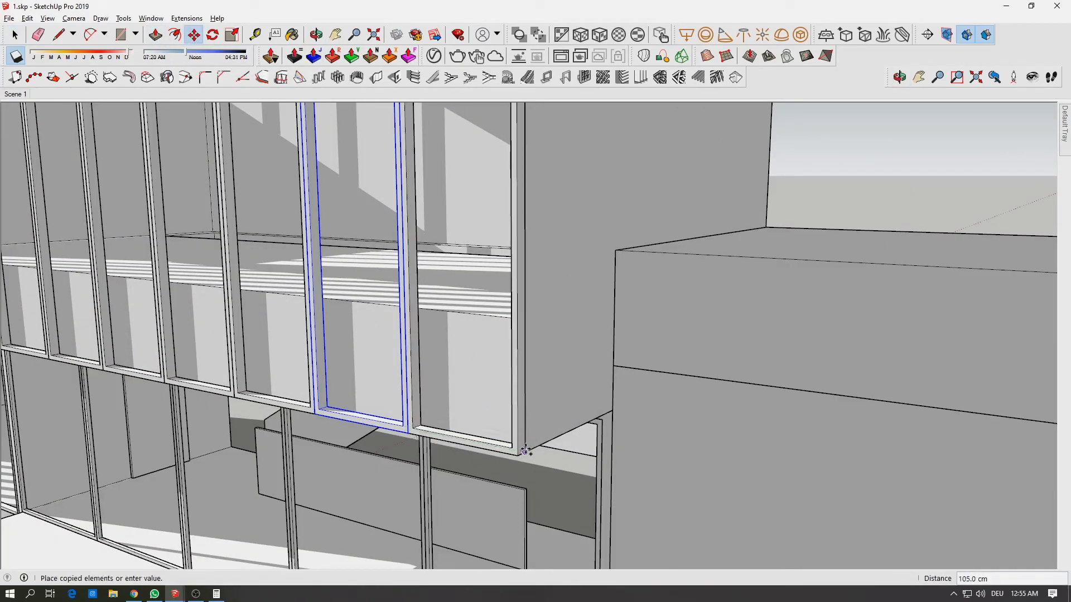
pyautogui.click(525, 451)
# - Copy an upper window frame into the widened opening at the facade's left end
pyautogui.moveTo(502, 301); pyautogui.dragTo(1026, 312, button='middle')
pyautogui.press('space')
pyautogui.click(618, 334)
pyautogui.click(193, 34)
pyautogui.moveTo(572, 251); pyautogui.dragTo(790, 273, button='middle')
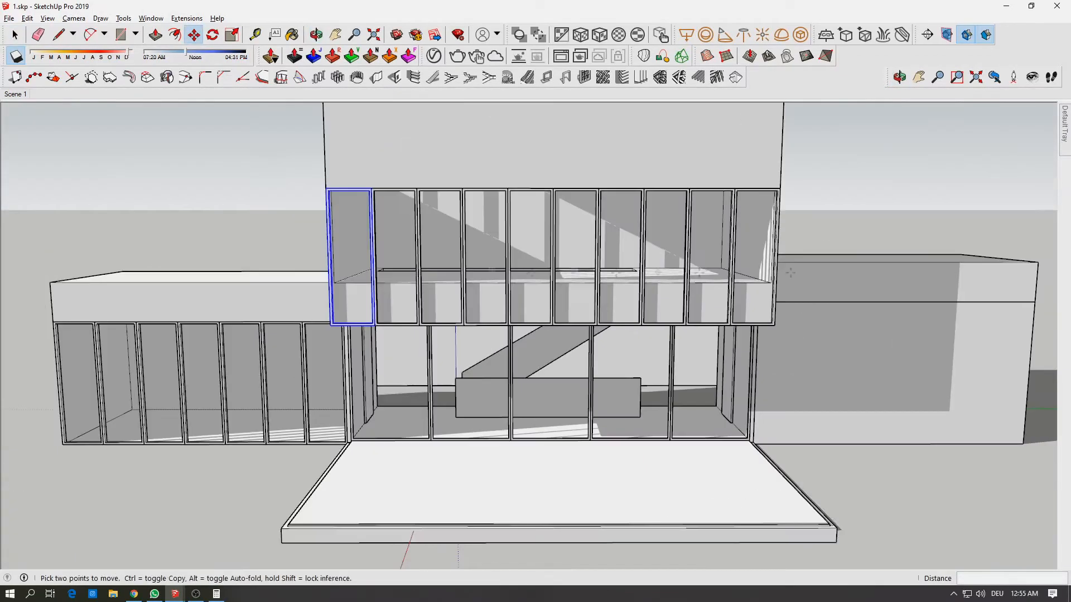
# - Restore the saved Scene 1 view
pyautogui.moveTo(1064, 139)
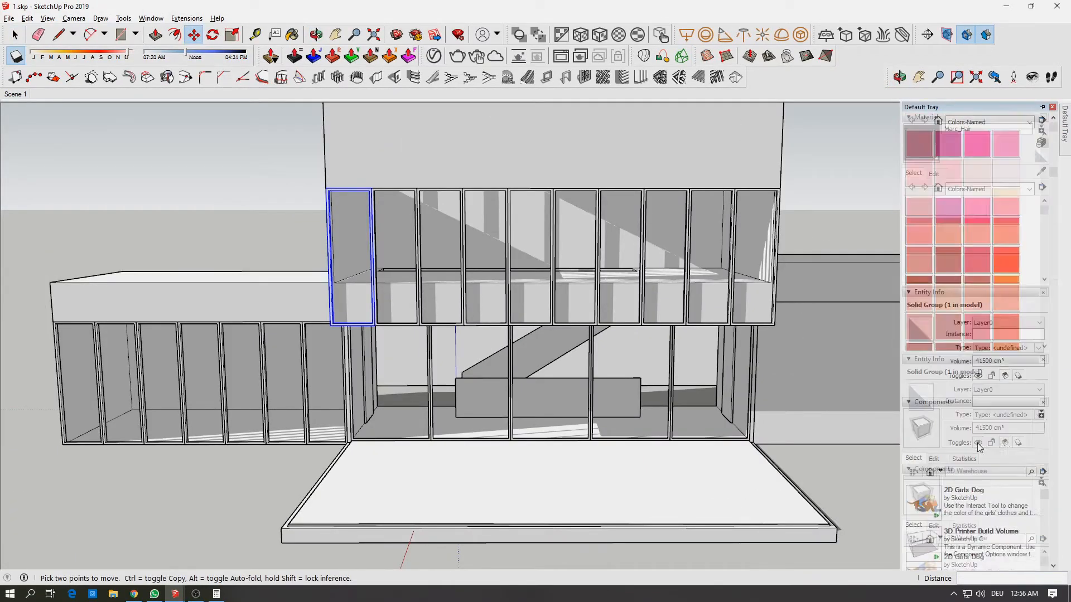
pyautogui.moveTo(1053, 127); pyautogui.dragTo(1053, 532)
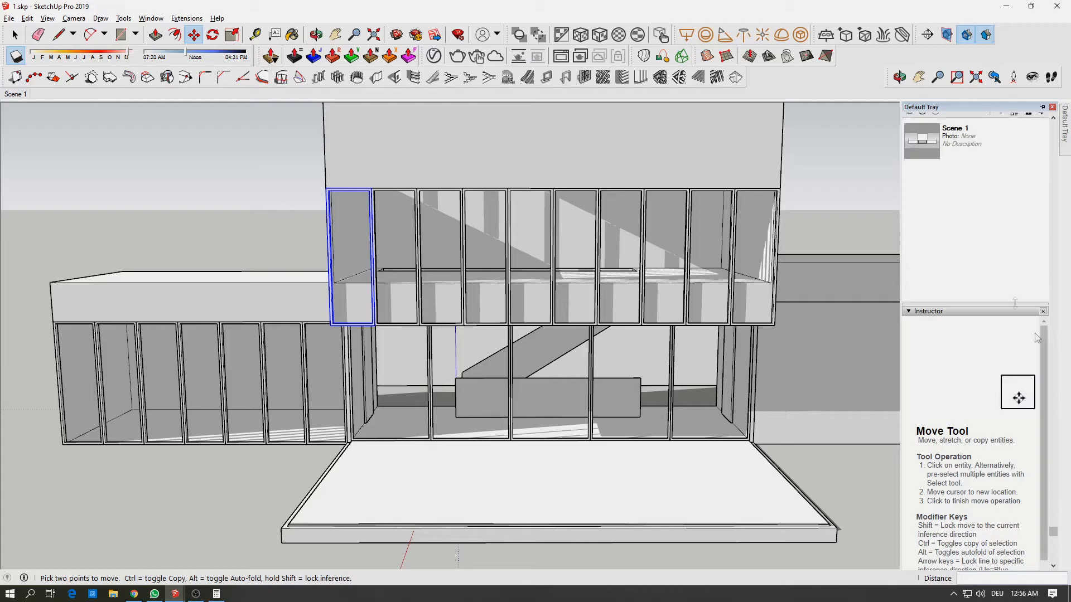
pyautogui.doubleClick(953, 151)
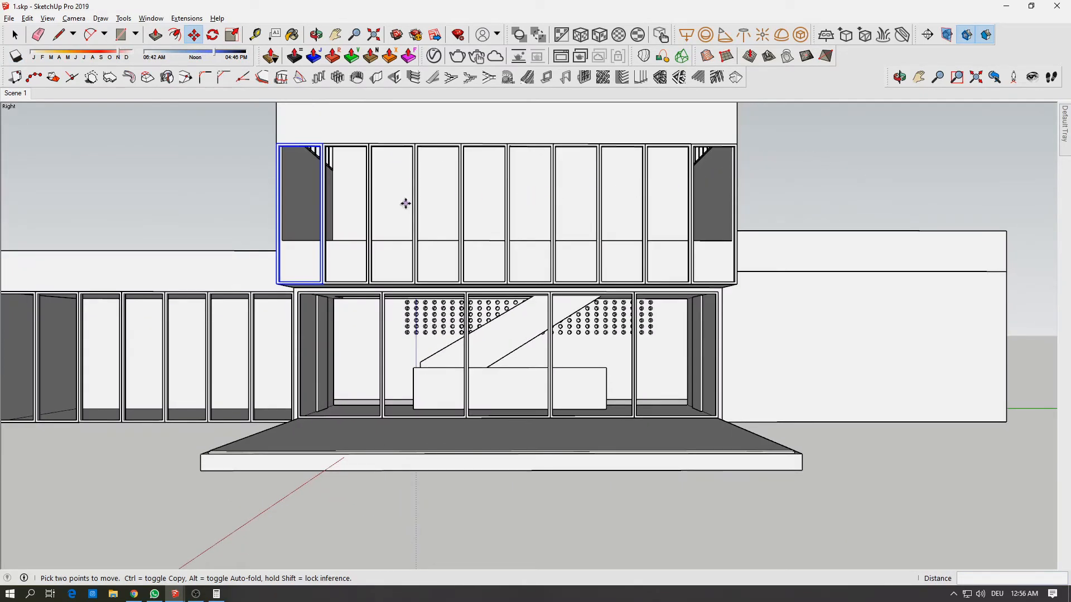
# - Set the restored view to two-point perspective and center the widened window facade with both wings in frame
pyautogui.scroll(-1, 405, 204)
pyautogui.click(74, 19)
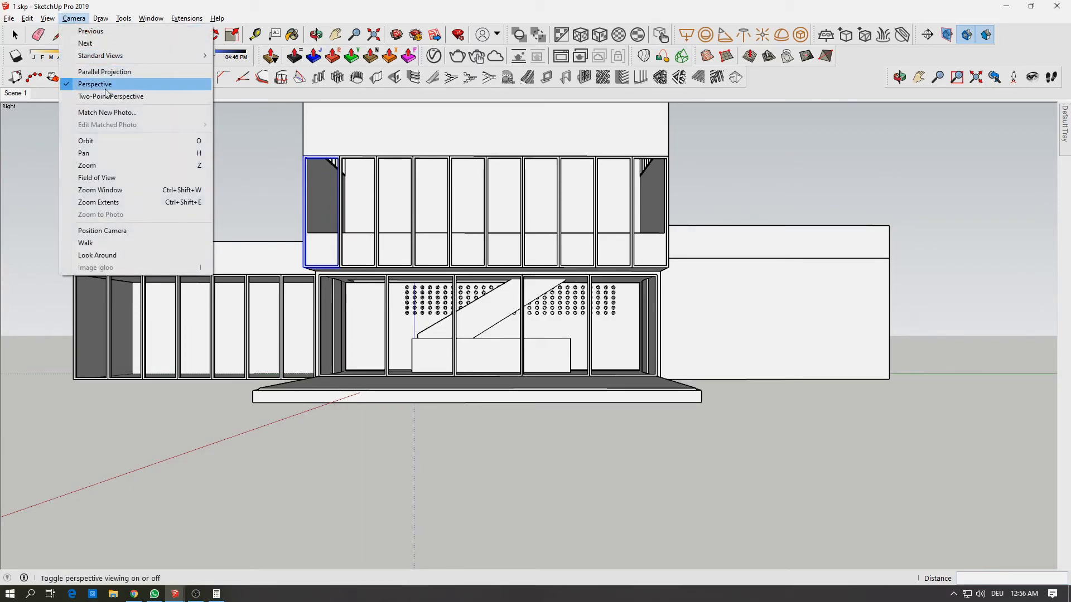
pyautogui.click(83, 59)
pyautogui.scroll(2, 368, 194)
pyautogui.keyDown('shift'); pyautogui.moveTo(367, 193); pyautogui.dragTo(391, 275, button='middle'); pyautogui.keyUp('shift')
pyautogui.scroll(-3, 392, 275)
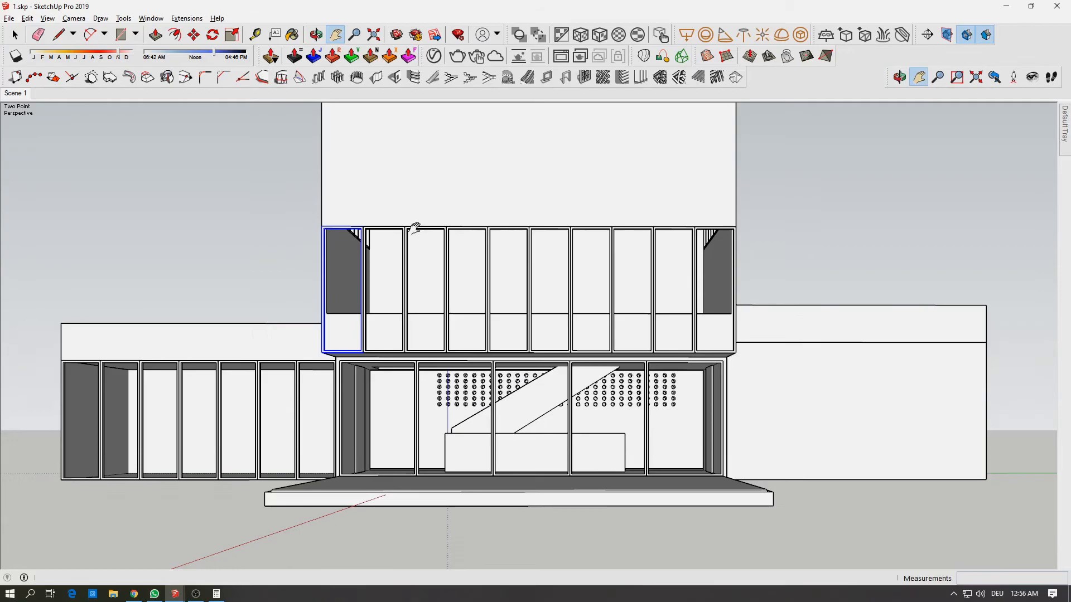
pyautogui.keyDown('shift'); pyautogui.moveTo(437, 233); pyautogui.dragTo(443, 270, button='middle'); pyautogui.keyUp('shift')
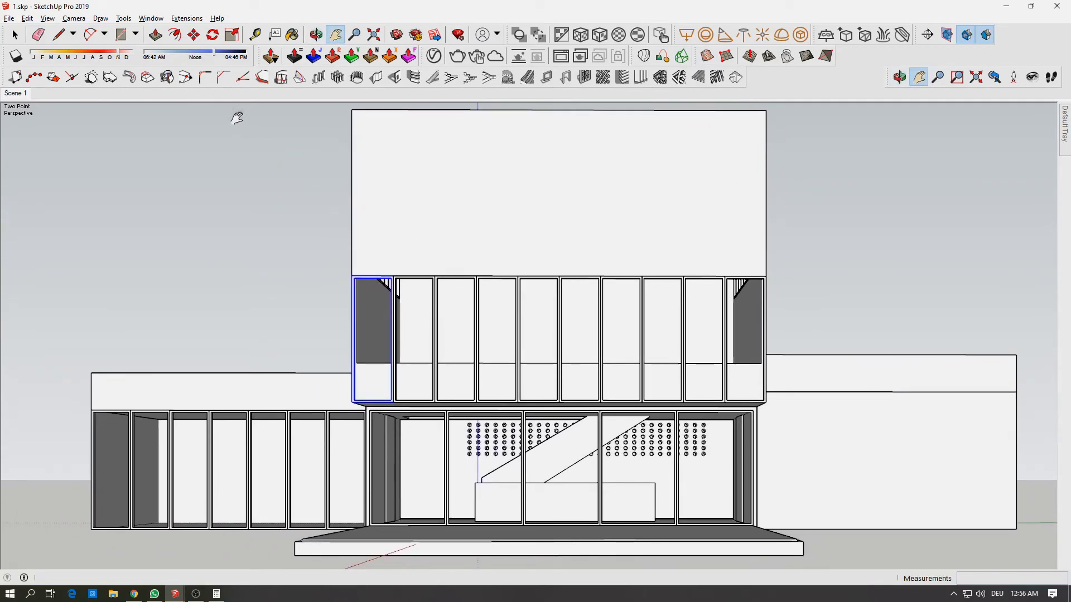
# - Render the updated front view with V-Ray and enable exposure correction in the frame buffer, lowering exposure to about -0.4
pyautogui.click(458, 58)
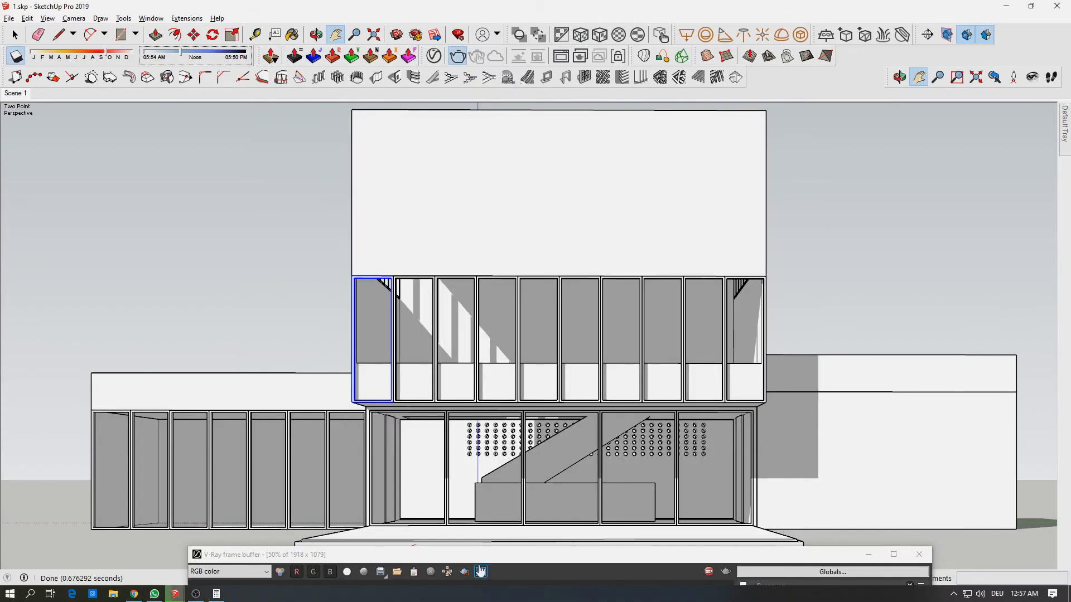
pyautogui.moveTo(494, 553); pyautogui.dragTo(515, 180)
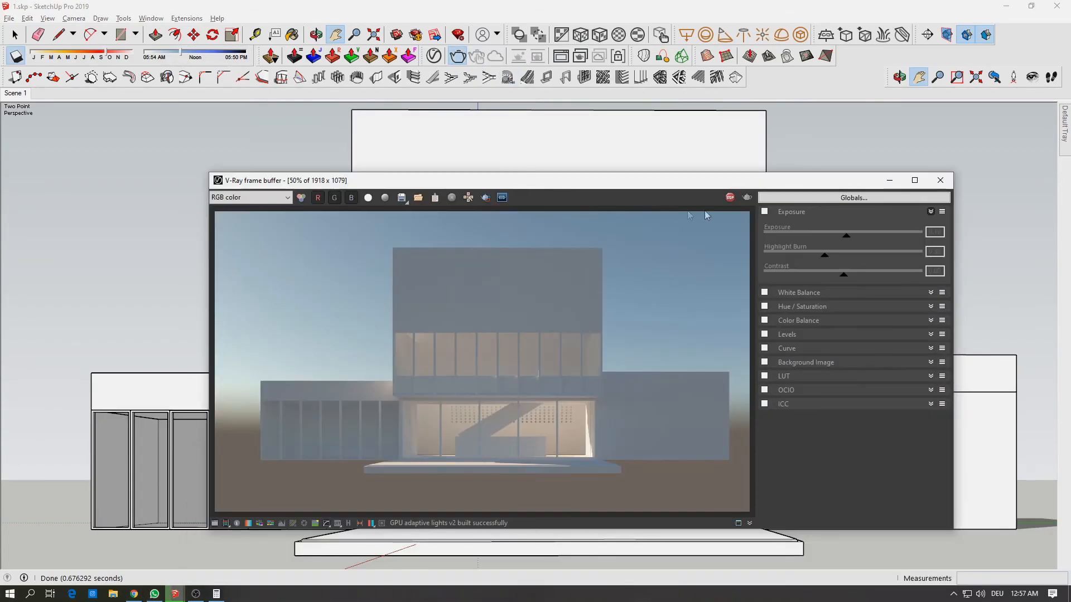
pyautogui.click(730, 197)
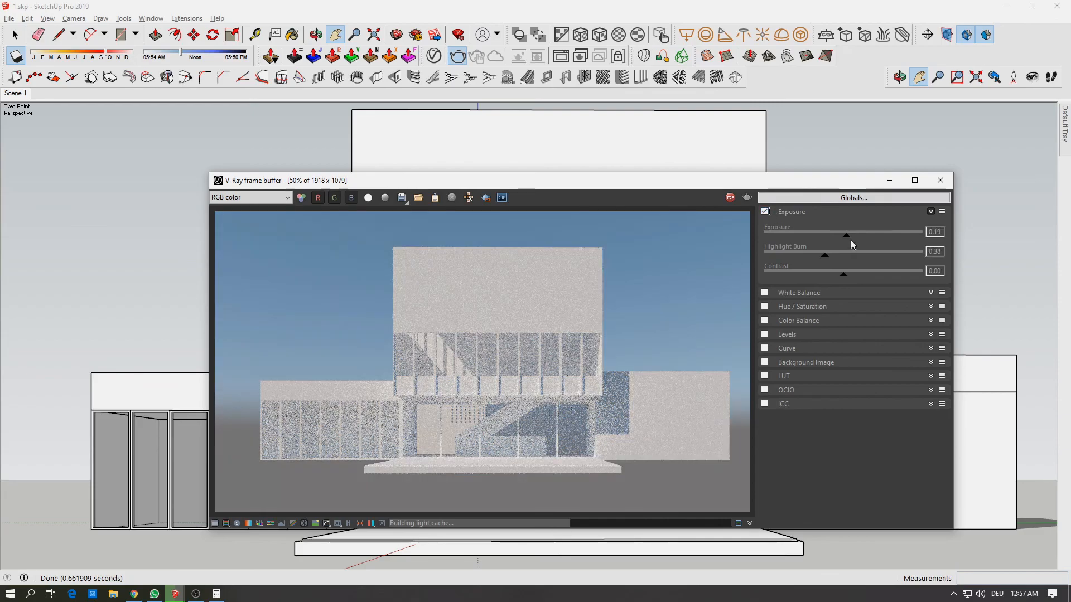
pyautogui.moveTo(849, 241); pyautogui.dragTo(837, 241)
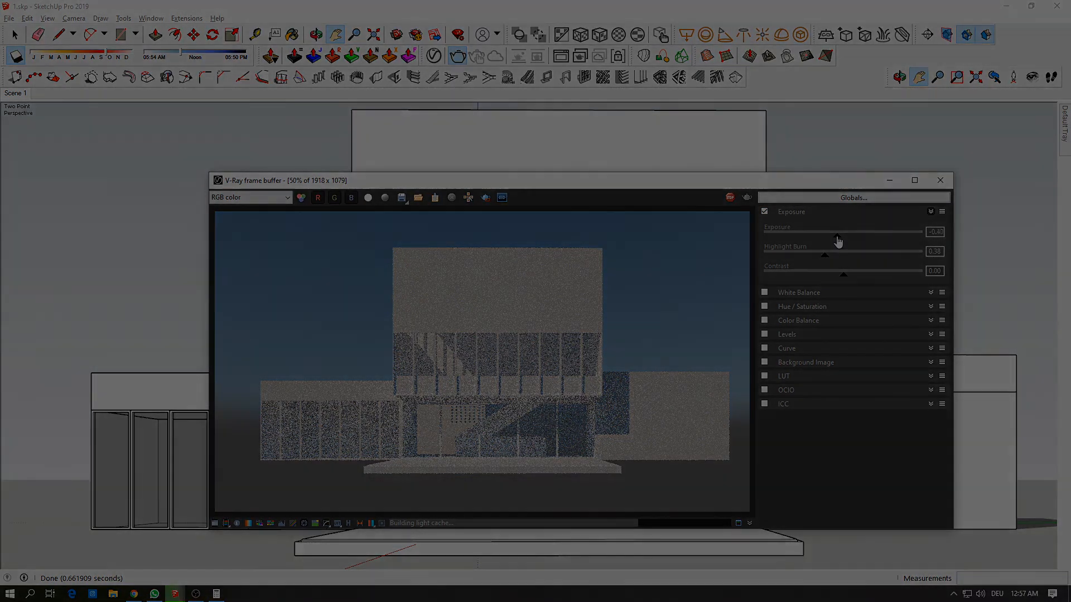